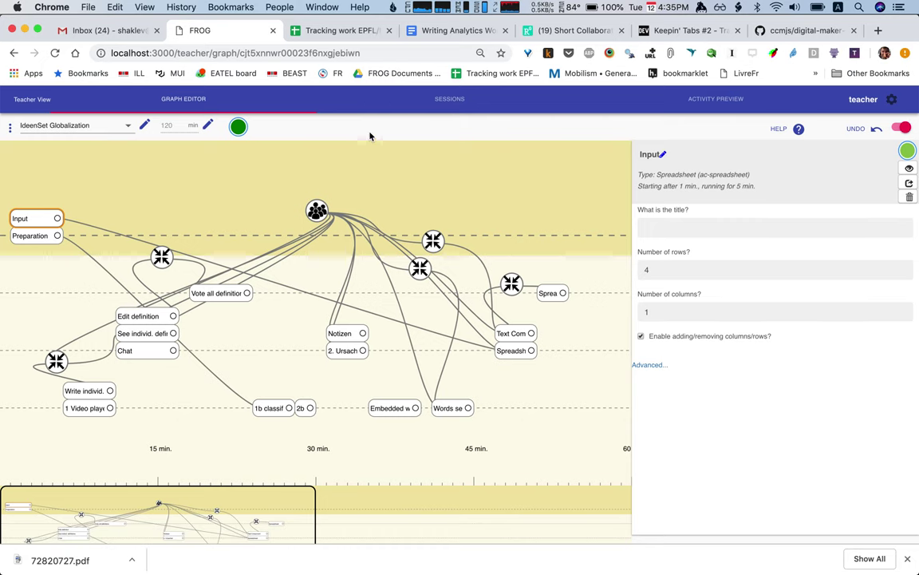
Go to the sessions area and leave the running session to switch to another one
{"action": "left_click", "coordinate": [460, 108]}
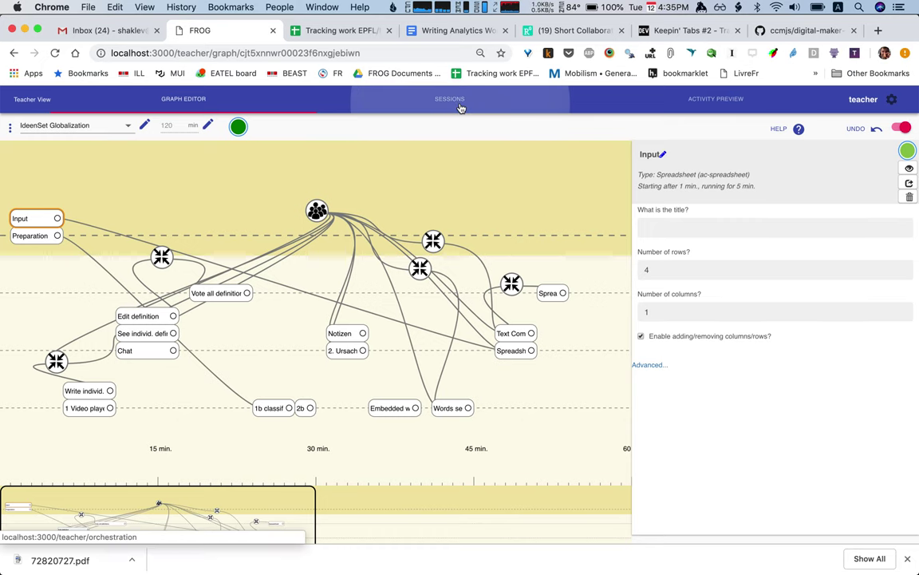
{"action": "left_click", "coordinate": [906, 128]}
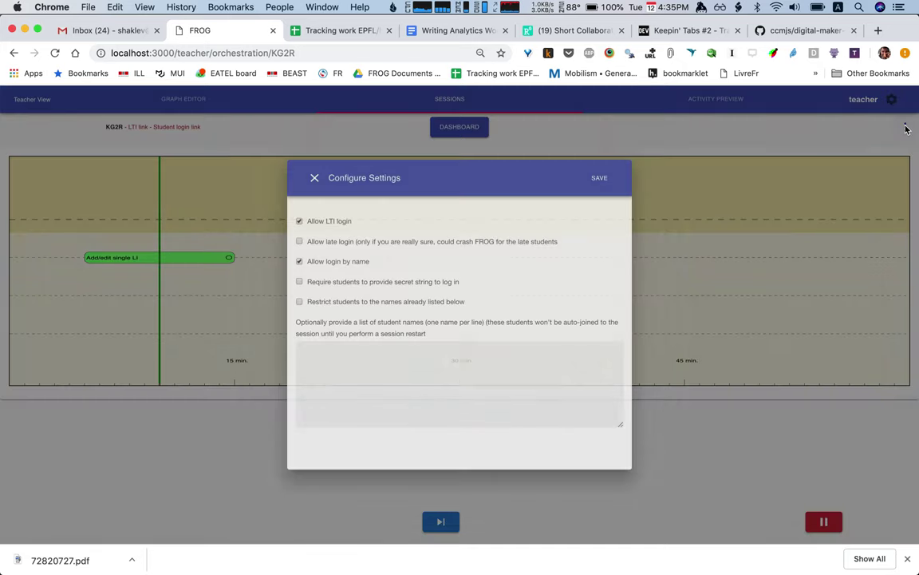
{"action": "left_click", "coordinate": [314, 177]}
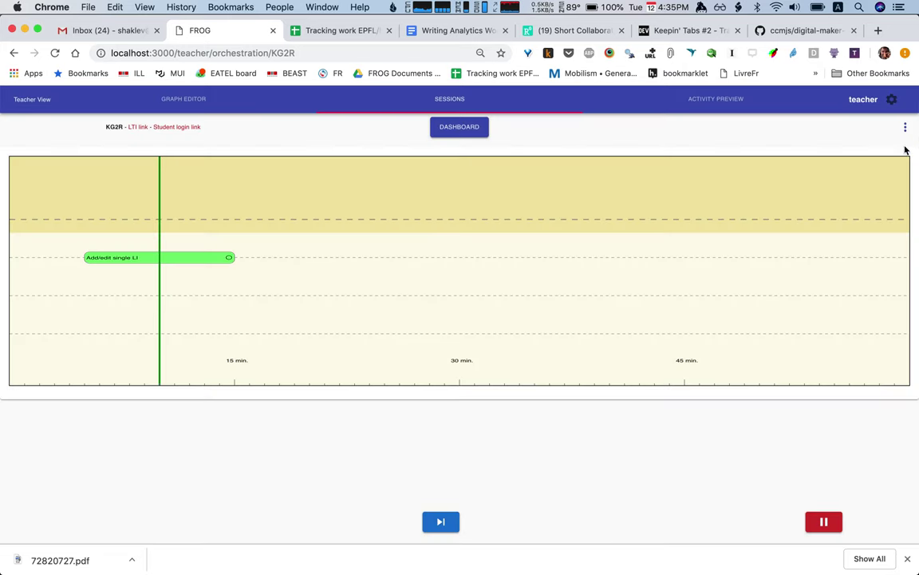
{"action": "left_click", "coordinate": [905, 128]}
{"action": "left_click", "coordinate": [779, 413]}
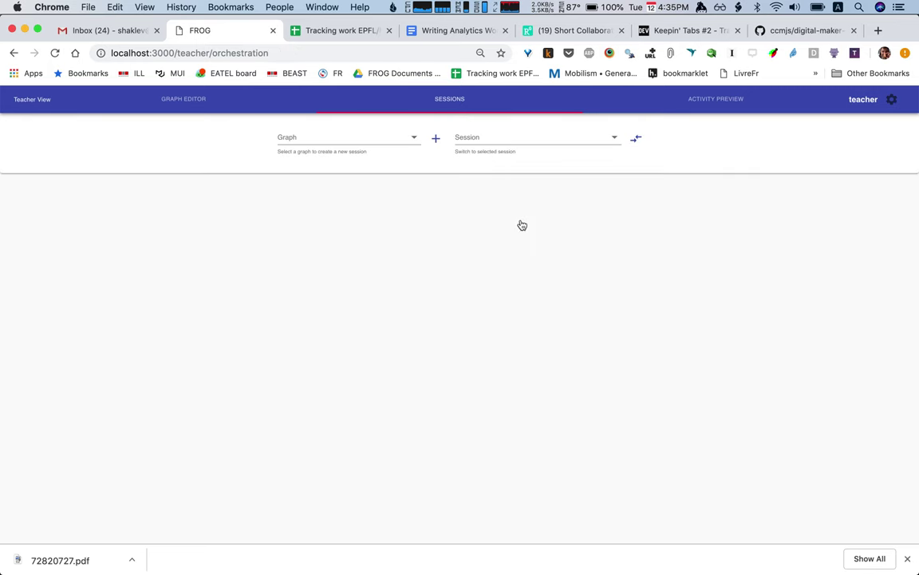
Create a new session from the IdeenSet Globalization graph
{"action": "left_click", "coordinate": [386, 143]}
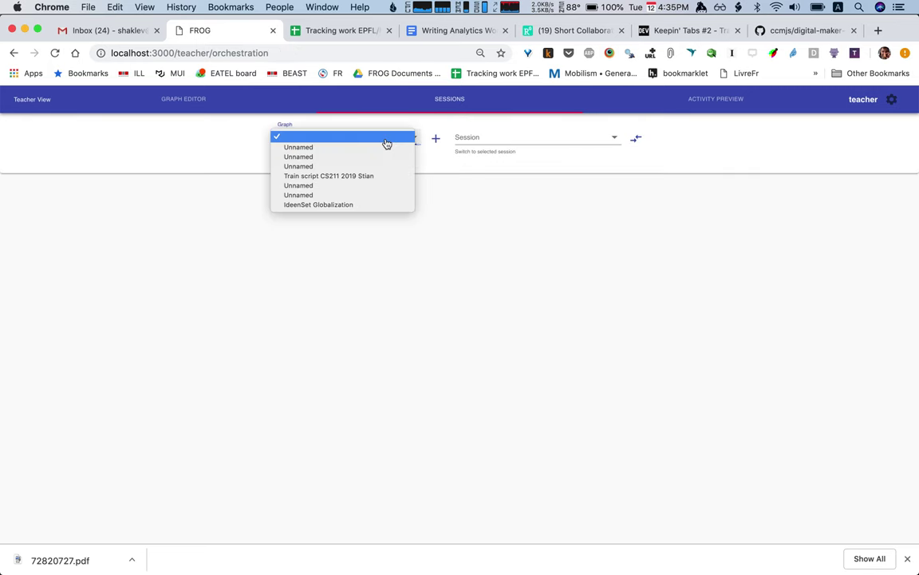
{"action": "left_click", "coordinate": [394, 207]}
{"action": "left_click", "coordinate": [436, 140]}
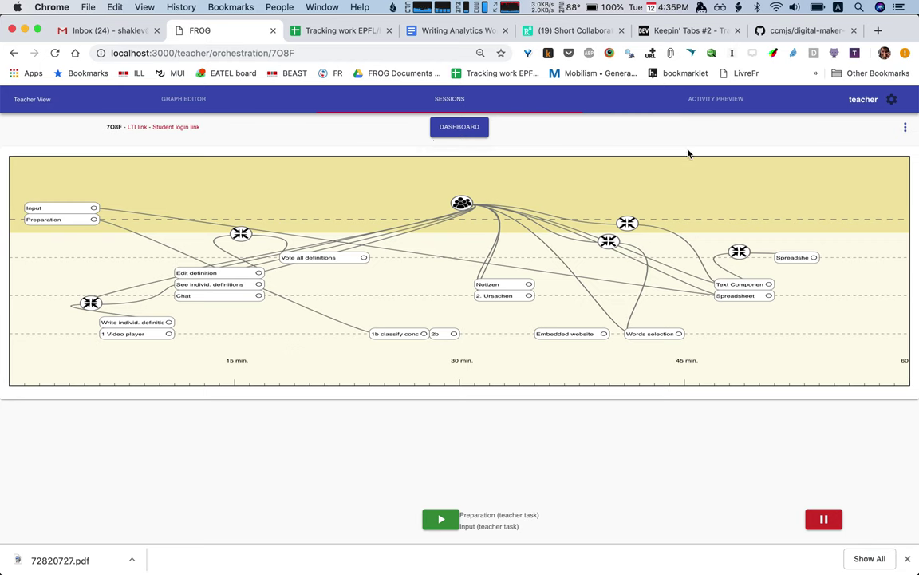
Open four more students for the new session in a four-pane view and dismiss the browser's downloads bar
{"action": "left_click", "coordinate": [906, 130]}
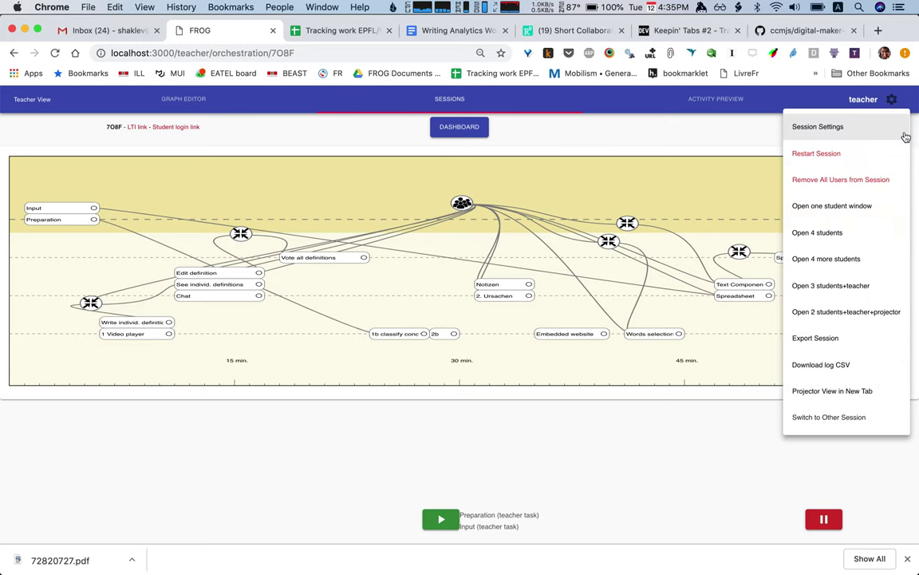
{"action": "left_click", "coordinate": [854, 260]}
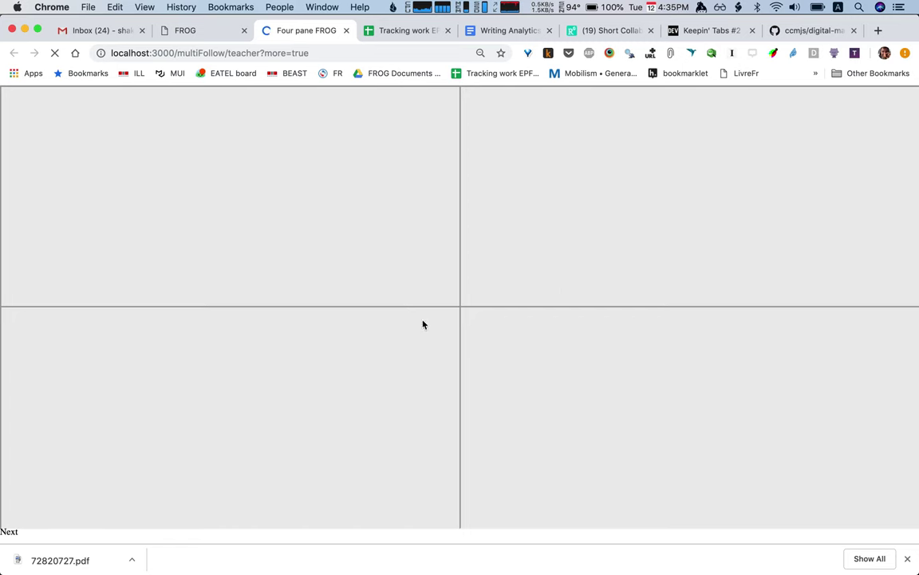
{"action": "left_click", "coordinate": [906, 559]}
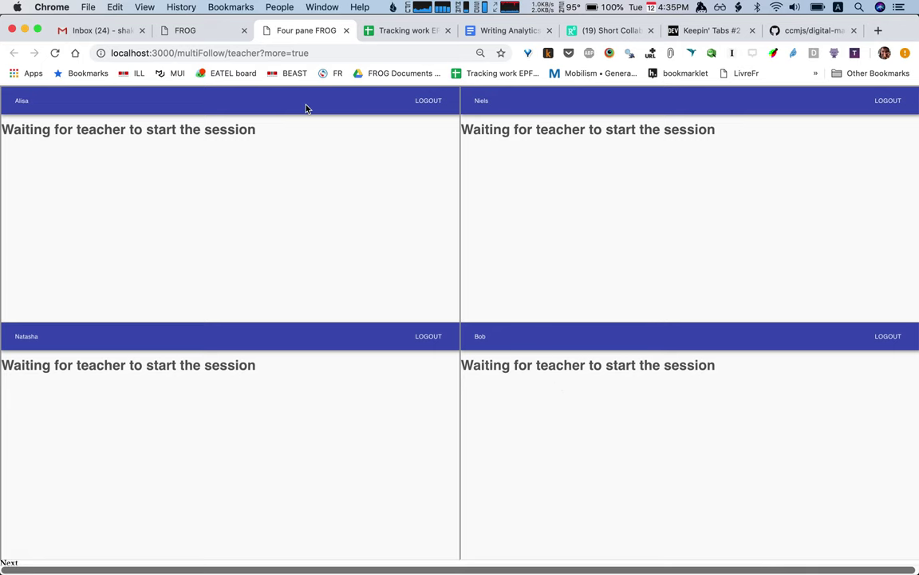
Return to the session's orchestration view and open its projector view in a new tab
{"action": "left_click", "coordinate": [195, 30]}
{"action": "left_click", "coordinate": [892, 99]}
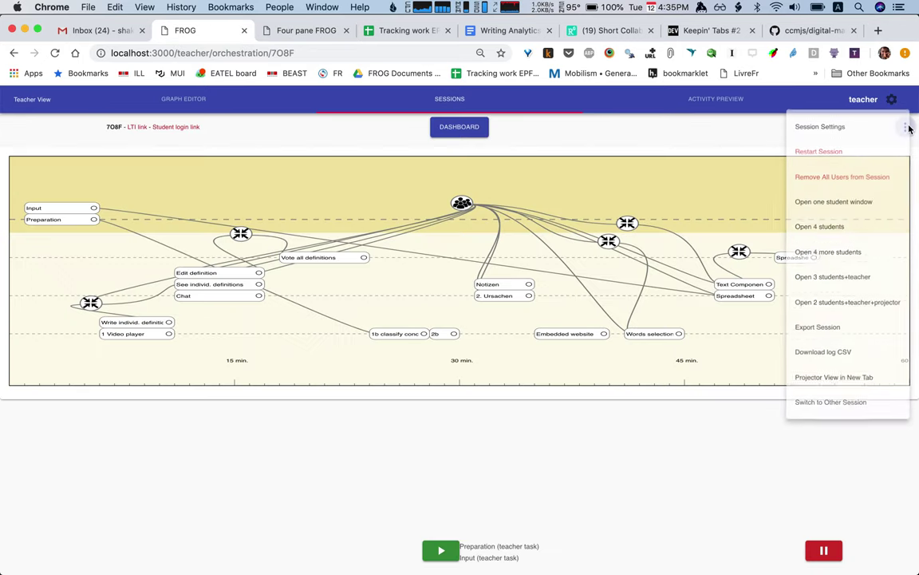
{"action": "left_click", "coordinate": [845, 391]}
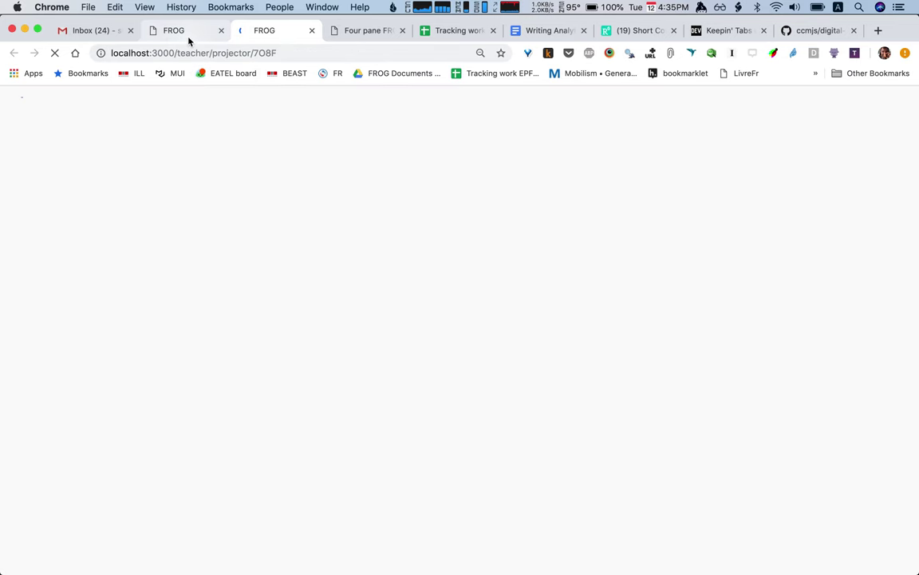
Start the session from the orchestration view with the Preparation and Input teacher tasks
{"action": "left_click", "coordinate": [184, 30]}
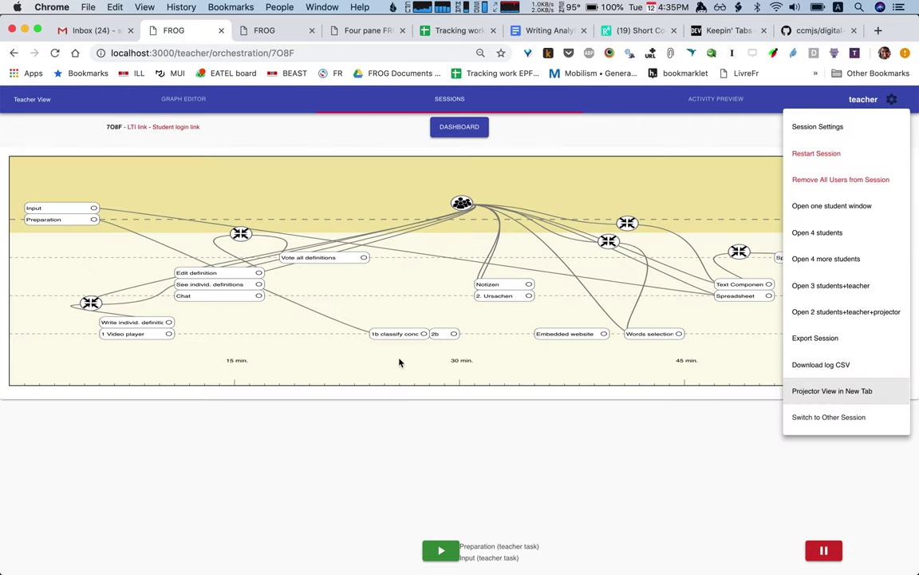
{"action": "left_click", "coordinate": [413, 435]}
{"action": "left_click", "coordinate": [440, 550]}
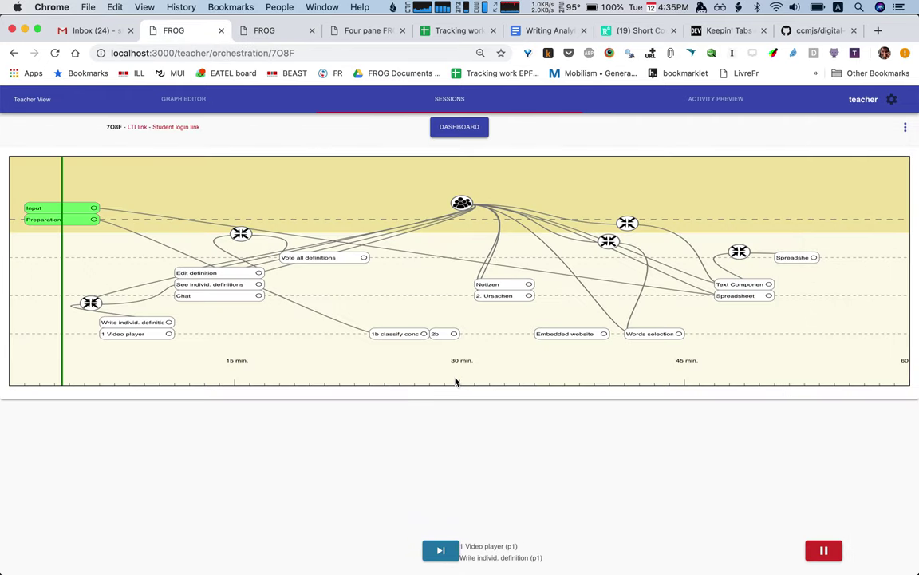
In the projector view's Input spreadsheet, enter "globalization" in row 1 and "indigenization" in row 2 of column A
{"action": "left_click", "coordinate": [257, 37]}
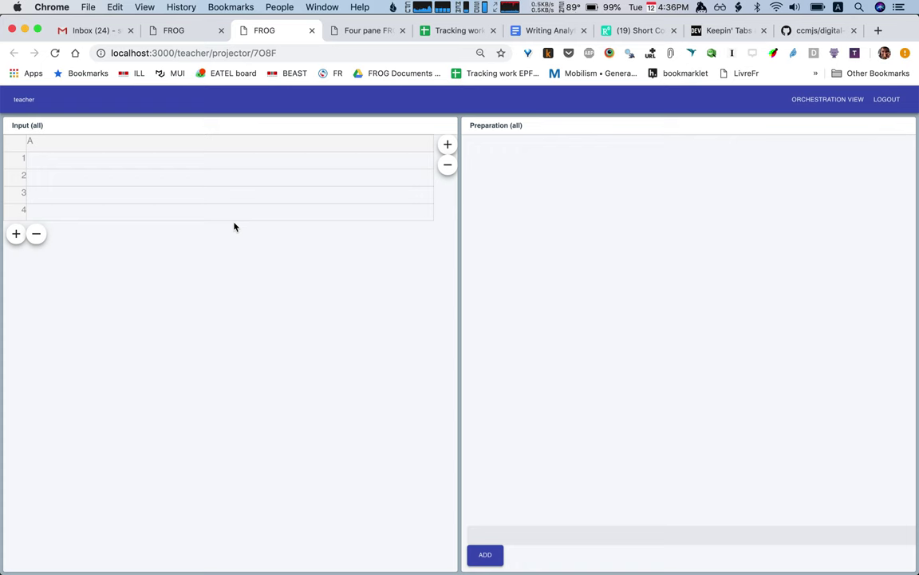
{"action": "left_click", "coordinate": [109, 160]}
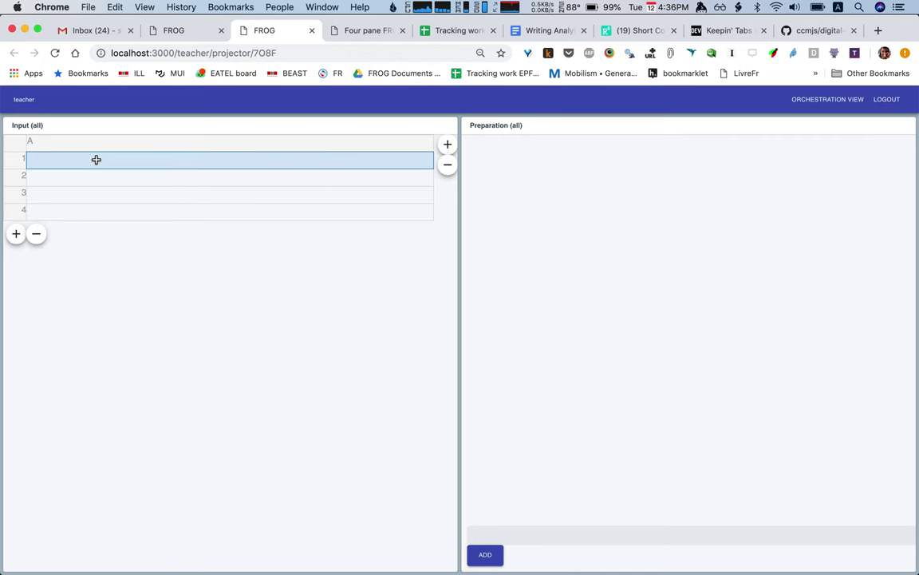
{"action": "double_click", "coordinate": [80, 160]}
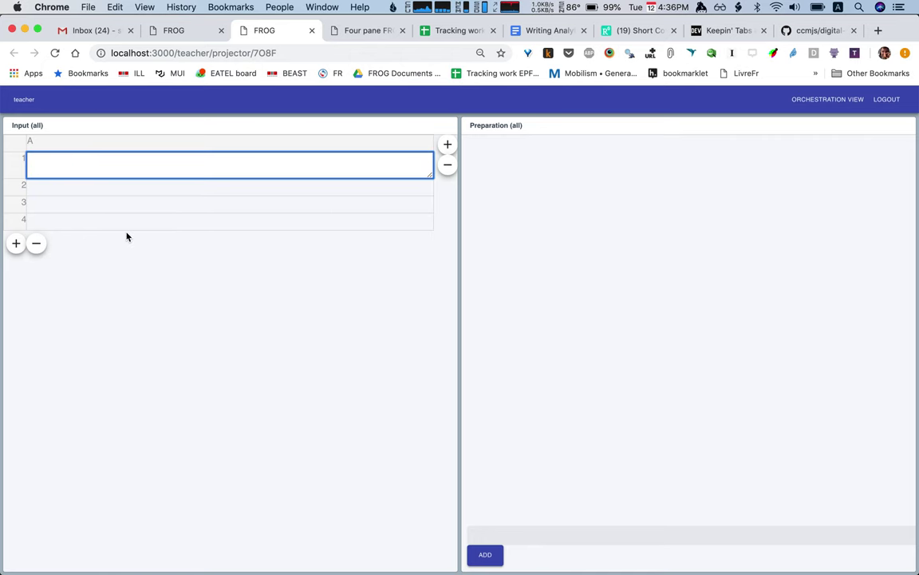
{"action": "type", "text": "globalization"}
{"action": "key", "text": "Return"}
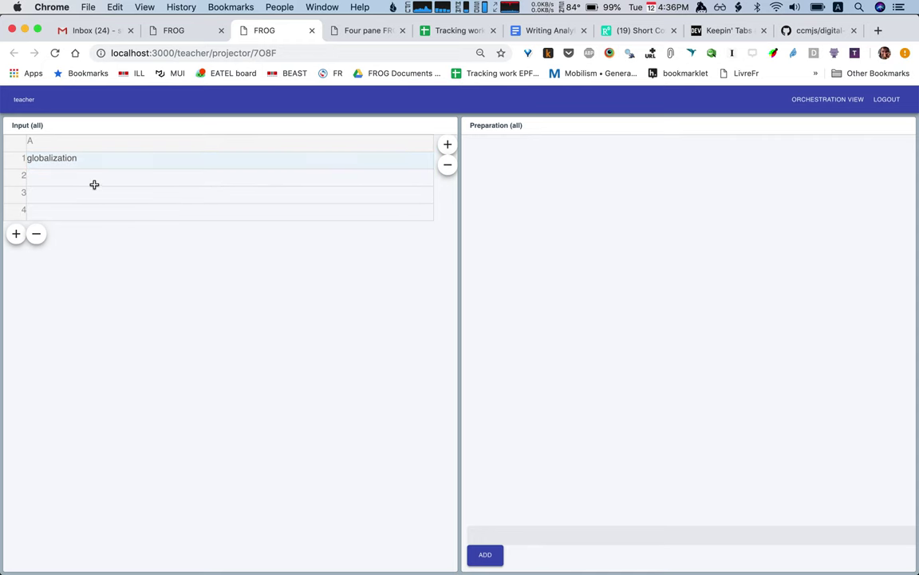
{"action": "double_click", "coordinate": [94, 183]}
{"action": "type", "text": "indigenization"}
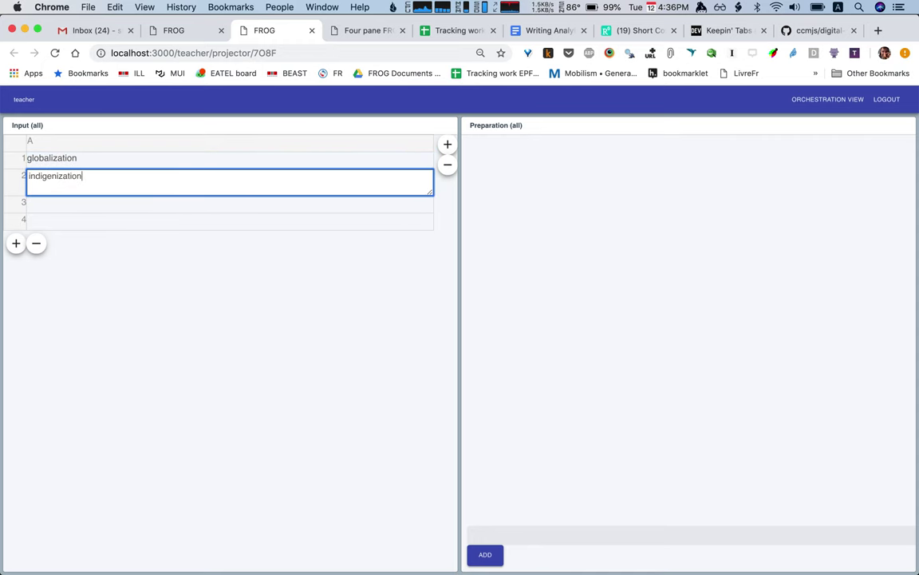
{"action": "key", "text": "Return"}
Enter "homogenization" in row 3 and "diversification" in row 4 of the Input spreadsheet
{"action": "double_click", "coordinate": [83, 194]}
{"action": "type", "text": "homogenization"}
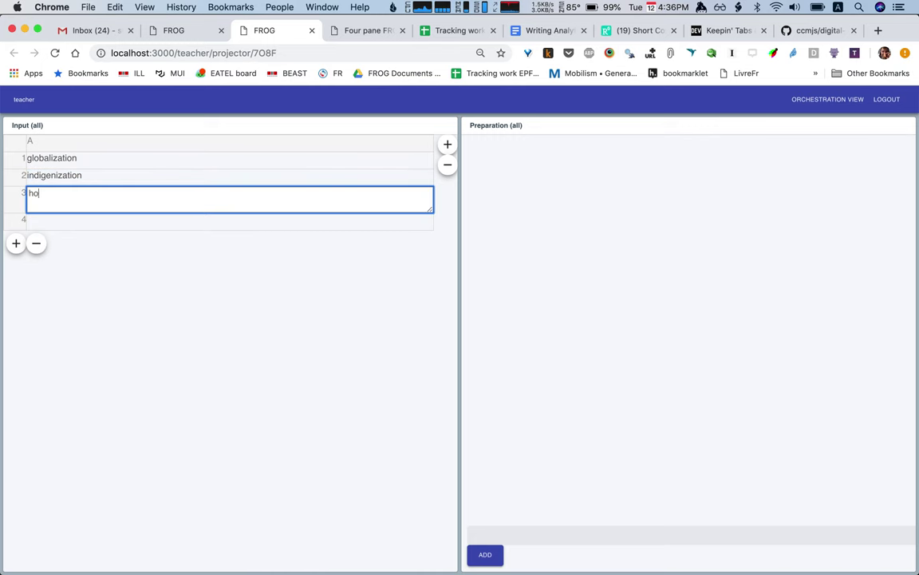
{"action": "key", "text": "Return"}
{"action": "left_click", "coordinate": [85, 218]}
{"action": "type", "text": "diversification"}
{"action": "key", "text": "Return"}
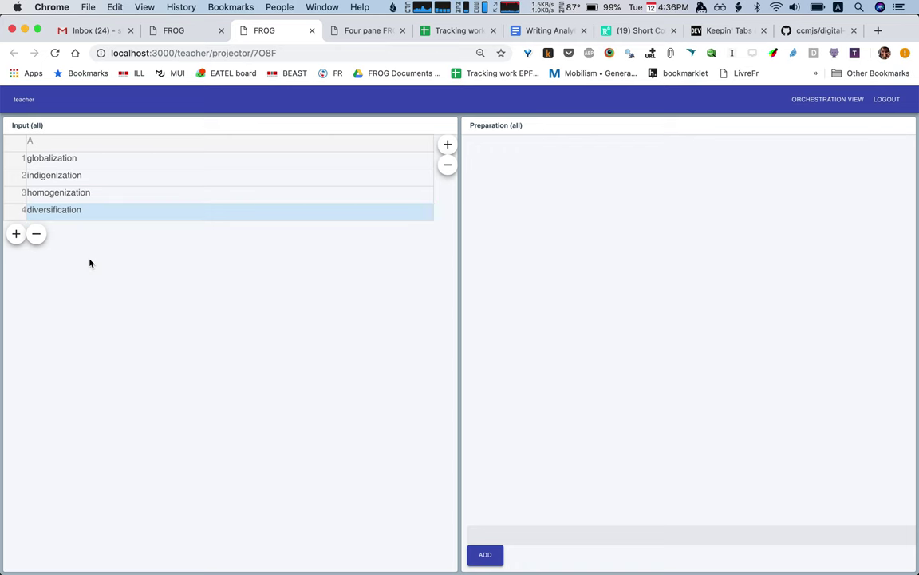
Add the items "sentence 1" and "sentence 2" to the Preparation activity
{"action": "left_click", "coordinate": [562, 540]}
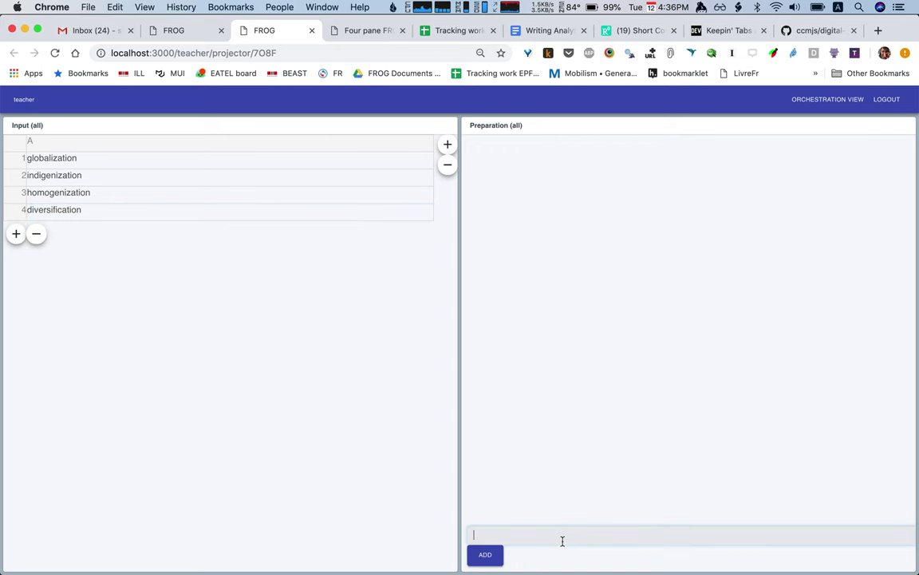
{"action": "type", "text": "sentence 1"}
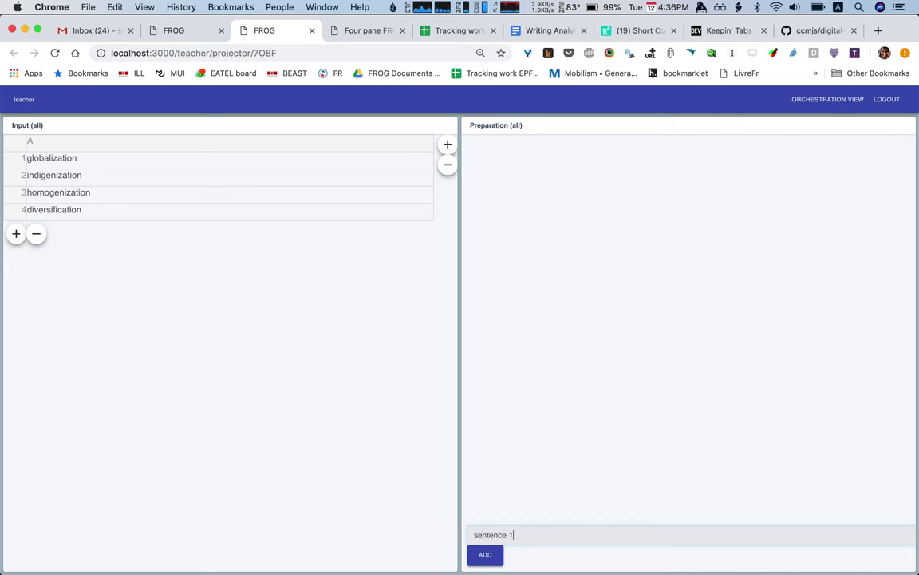
{"action": "left_click", "coordinate": [484, 554]}
{"action": "left_click", "coordinate": [517, 539]}
{"action": "type", "text": "senten"}
{"action": "type", "text": "ce 2"}
{"action": "left_click", "coordinate": [487, 554]}
Add the items "sentence 3", "sentence 4" and "sentence 5" to the Preparation activity
{"action": "left_click", "coordinate": [525, 542]}
{"action": "type", "text": "sentence 3"}
{"action": "left_click", "coordinate": [492, 554]}
{"action": "left_click", "coordinate": [533, 530]}
{"action": "type", "text": "sentence 4"}
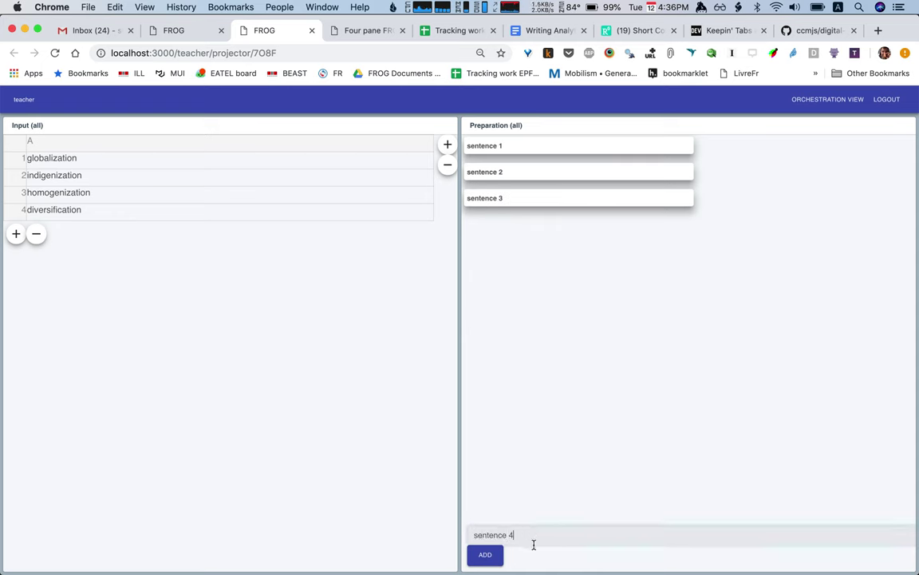
{"action": "left_click", "coordinate": [490, 554]}
{"action": "left_click", "coordinate": [529, 533]}
{"action": "type", "text": "sentence"}
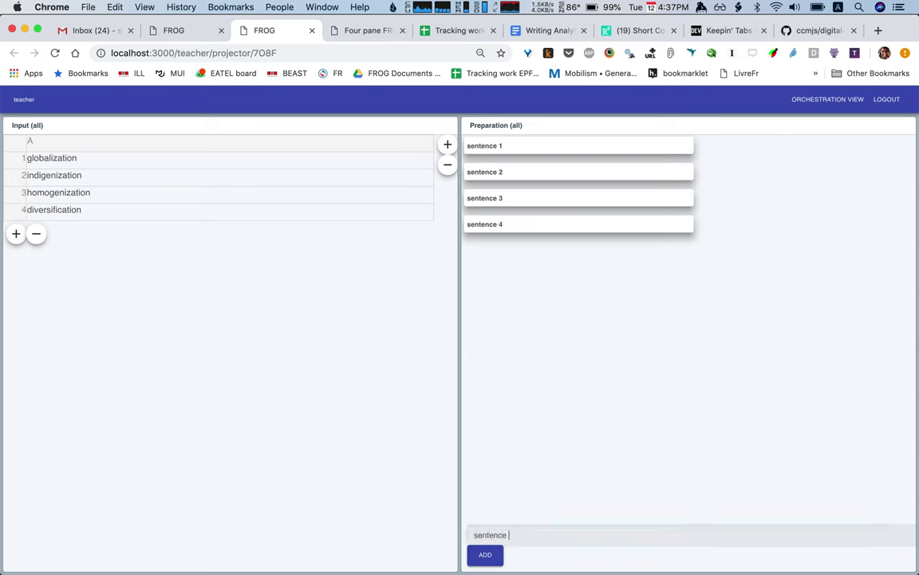
{"action": "left_click", "coordinate": [496, 554]}
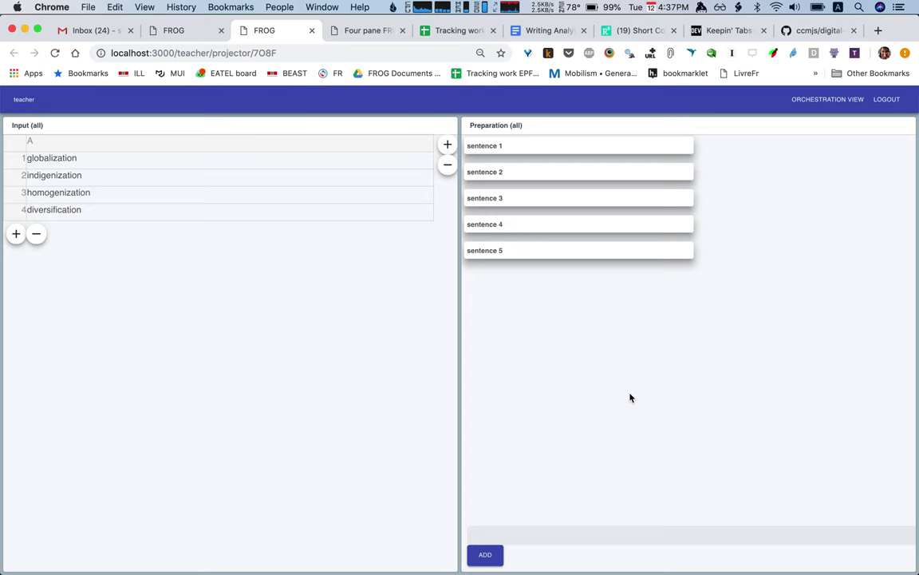
Return to the orchestration view and advance the session to the 1 Video player and Write individ. definition activities
{"action": "key", "text": "ctrl+shift+Tab"}
{"action": "key", "text": "ctrl+Tab"}
{"action": "key", "text": "ctrl+shift+Tab"}
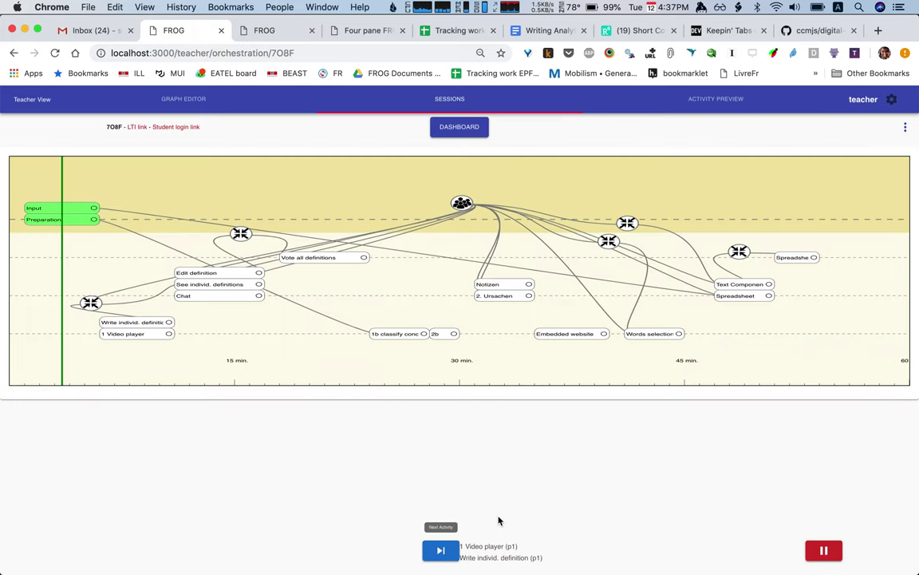
{"action": "left_click", "coordinate": [438, 550]}
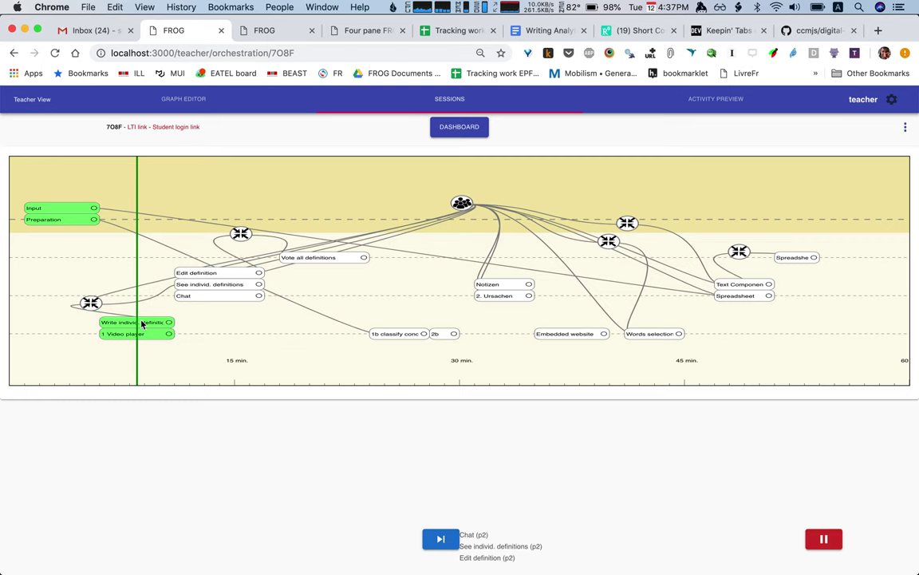
Examine the video player and the Schreibe Notizen task in the four-pane student view
{"action": "key", "text": "ctrl+Tab"}
{"action": "key", "text": "ctrl+Tab"}
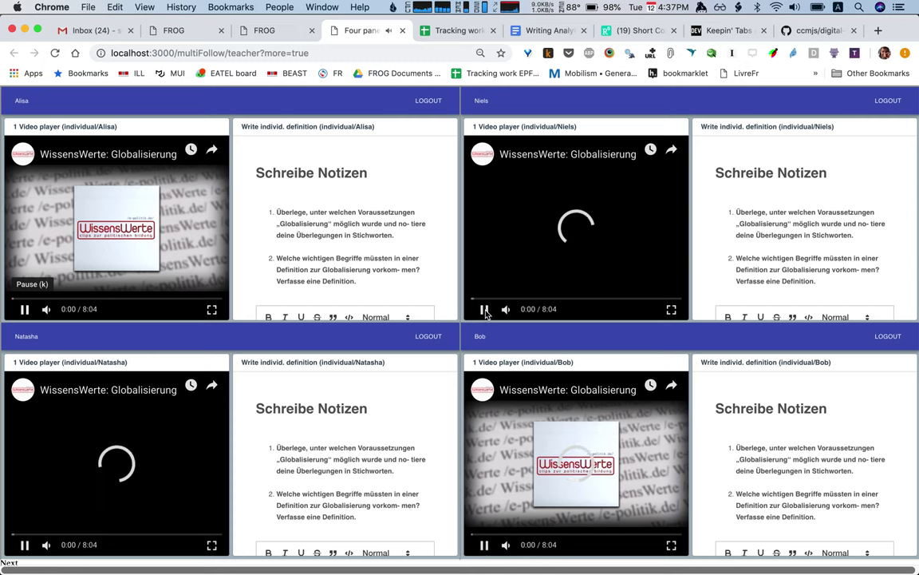
{"action": "scroll", "coordinate": [297, 248], "scroll_direction": "down", "scroll_amount": 1}
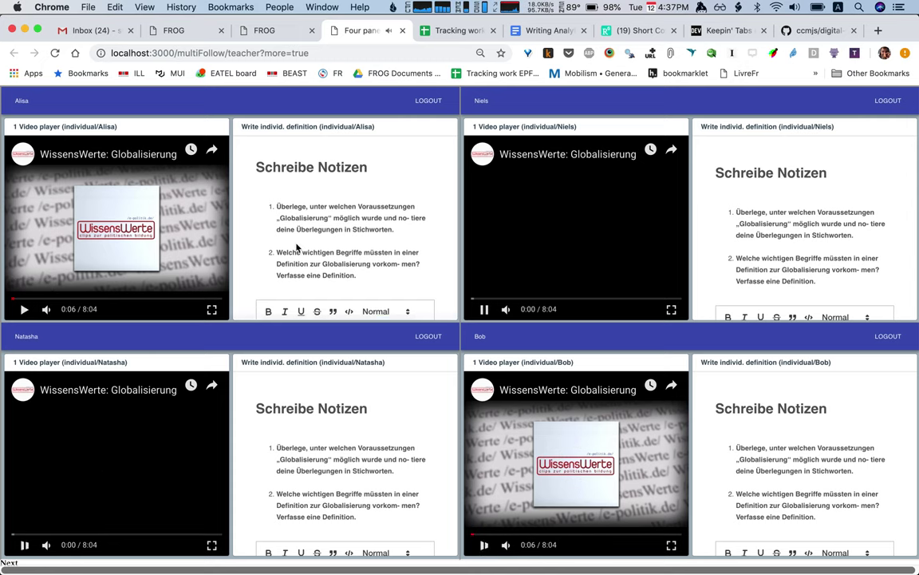
{"action": "scroll", "coordinate": [297, 248], "scroll_direction": "down", "scroll_amount": 3}
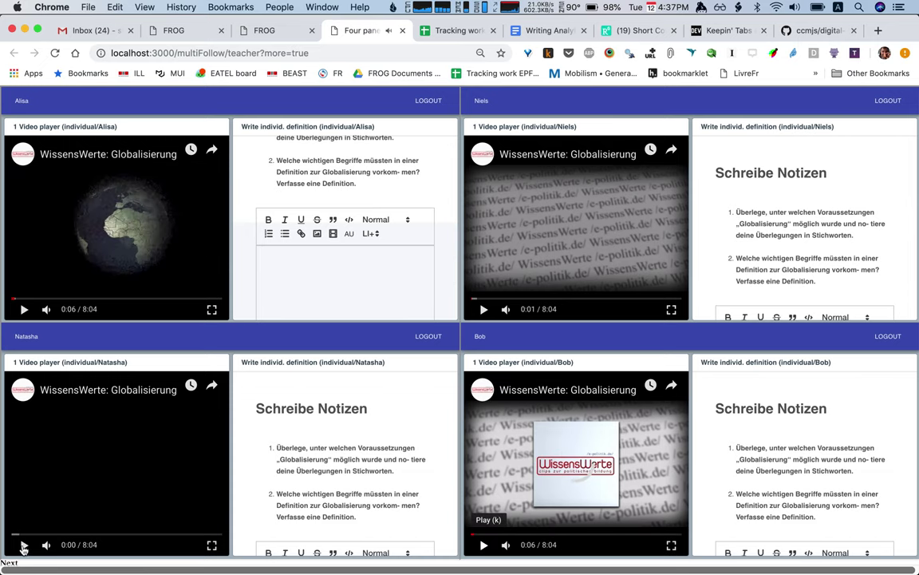
Return to the orchestration view and open one student window for the session
{"action": "key", "text": "ctrl+shift+Tab"}
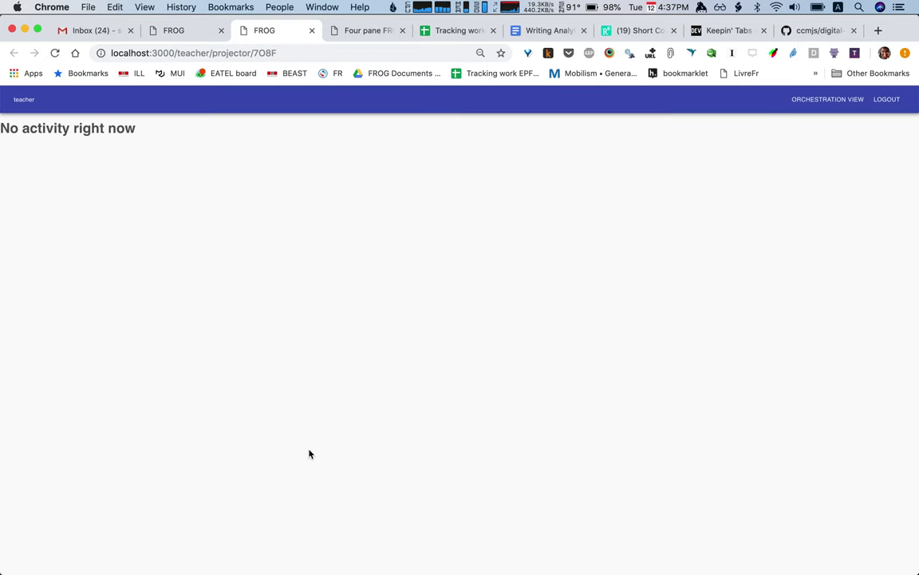
{"action": "key", "text": "ctrl+shift+Tab"}
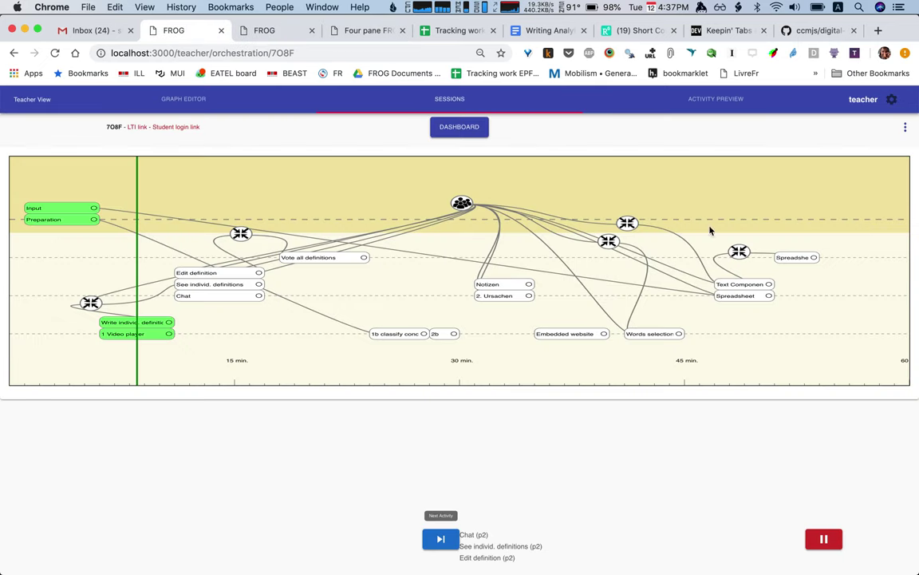
{"action": "left_click", "coordinate": [906, 130]}
{"action": "left_click", "coordinate": [798, 206]}
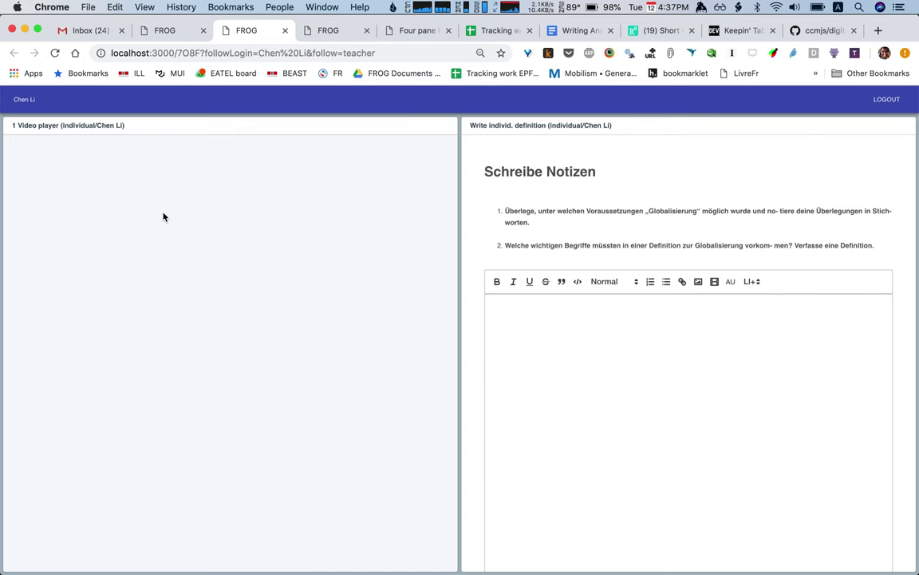
Pause the WissensWerte: Globalisierung video in the single student window
{"action": "left_click", "coordinate": [163, 32]}
{"action": "left_click", "coordinate": [223, 30]}
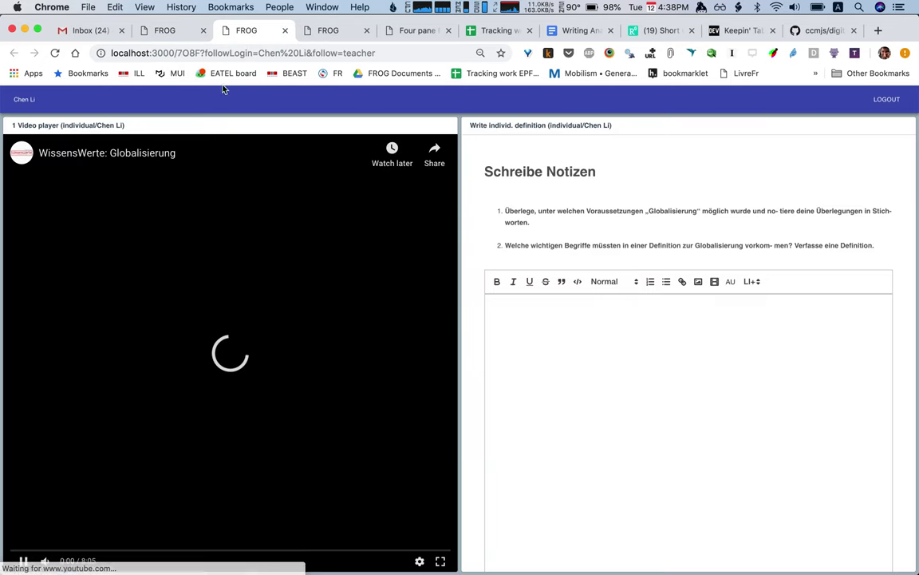
{"action": "left_click", "coordinate": [23, 560]}
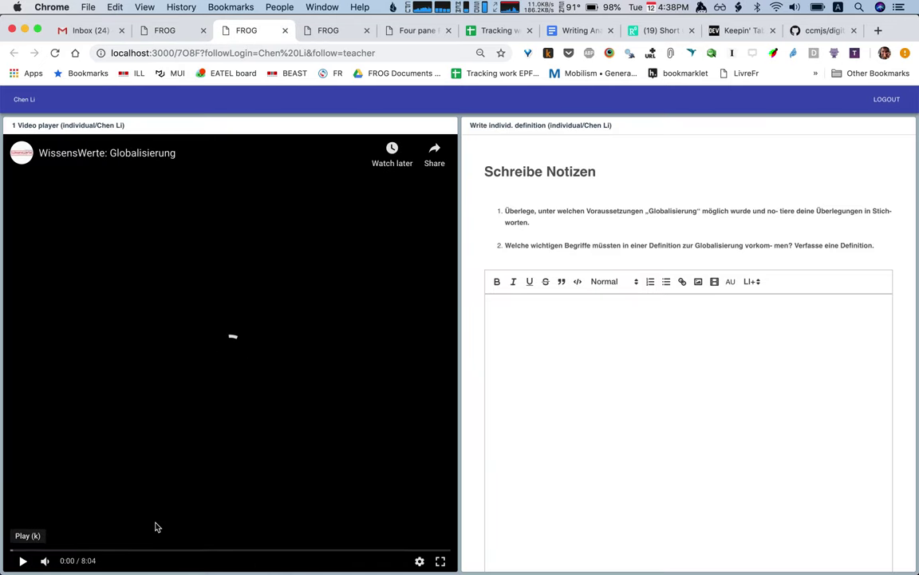
Write five note lines in the single student's Schreibe Notizen editor: sdfsdfsdfsd, sd, fsdf, sdf and sdfsdfds
{"action": "left_click", "coordinate": [161, 37]}
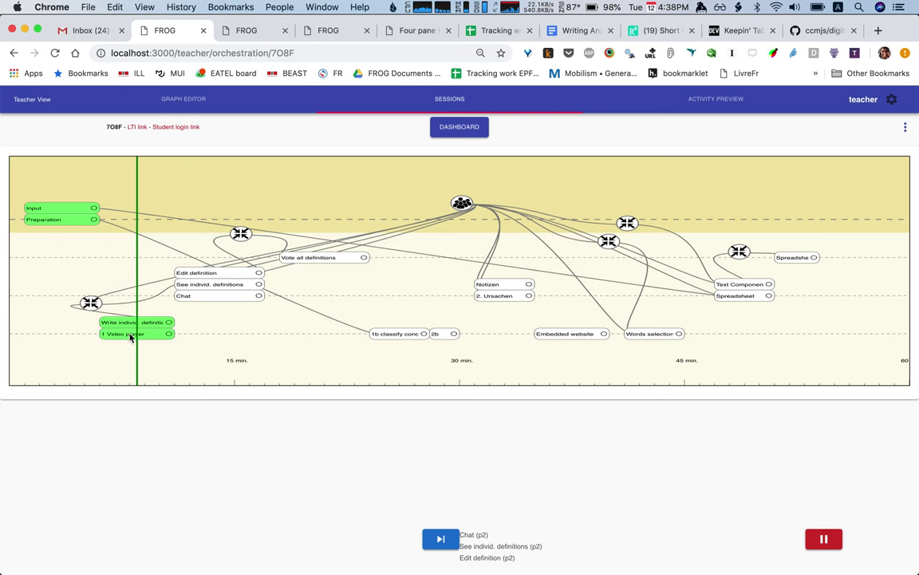
{"action": "left_click", "coordinate": [250, 32]}
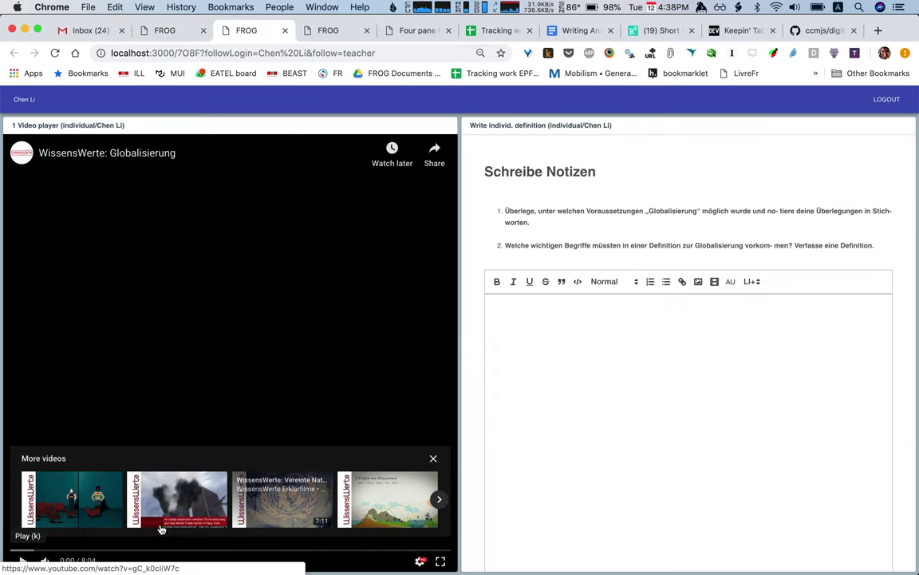
{"action": "type", "text": "sdfsdfsdfsd"}
{"action": "key", "text": "Return"}
{"action": "type", "text": "sd"}
{"action": "key", "text": "Return"}
{"action": "type", "text": "fsdf"}
{"action": "key", "text": "Return"}
{"action": "type", "text": "sdf sdfsdfds"}
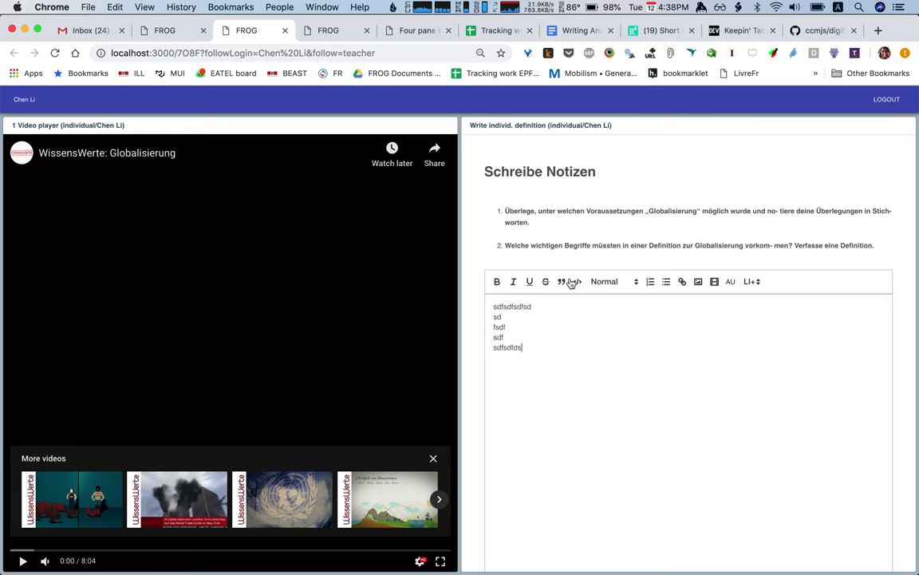
Make the last note line bold and extend the notes with the spaced lines sdfsdfsdfds, 11 and 1
{"action": "key", "text": "shift+Home"}
{"action": "key", "text": "ctrl+b"}
{"action": "key", "text": "Return"}
{"action": "key", "text": "Return"}
{"action": "type", "text": "sdfsdfsd"}
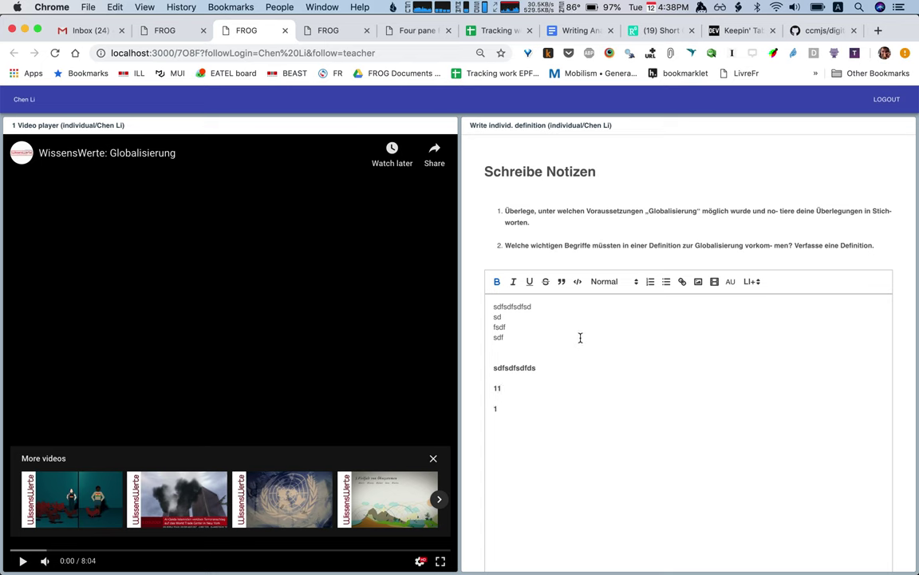
Format the notes from the sdf line through the final 1 as Heading 1
{"action": "left_click_drag", "start_coordinate": [581, 347], "coordinate": [576, 419]}
{"action": "left_click", "coordinate": [618, 277]}
{"action": "left_click", "coordinate": [618, 301]}
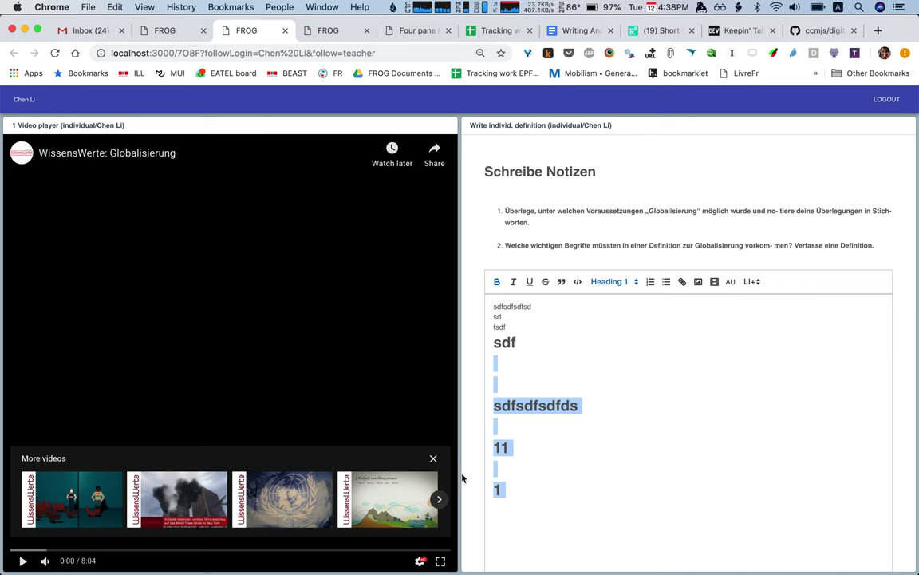
Skip the WissensWerte: Globalisierung video ahead to 2:02 and on to about 43% of its length
{"action": "left_click", "coordinate": [121, 550]}
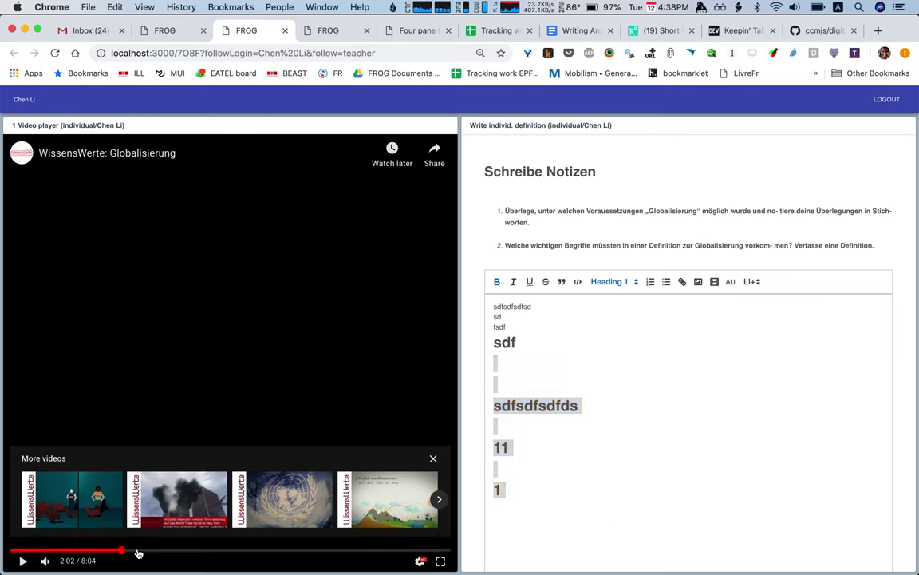
{"action": "left_click", "coordinate": [199, 550]}
Review the teacher dashboard for 1 Video player and Write individ. definition, and return to the session graph
{"action": "left_click", "coordinate": [174, 35]}
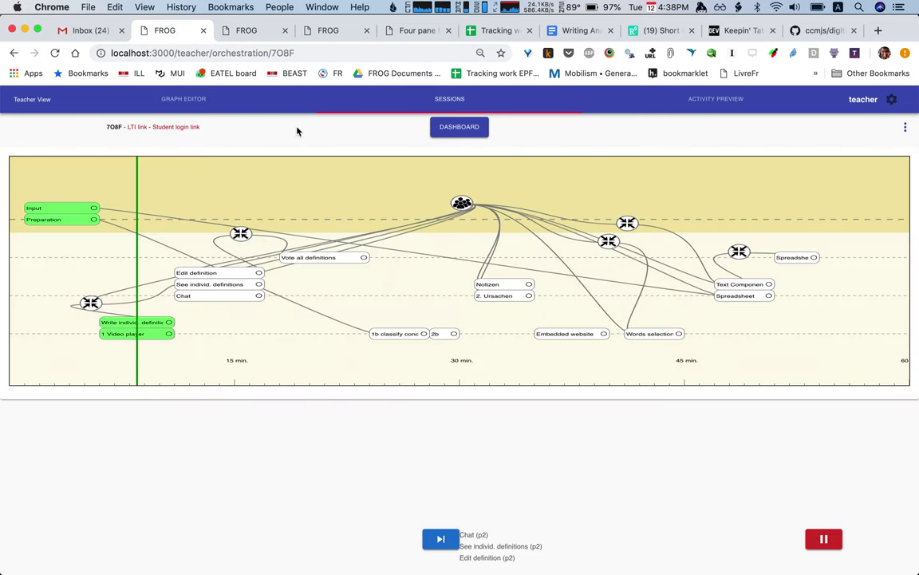
{"action": "left_click", "coordinate": [459, 129]}
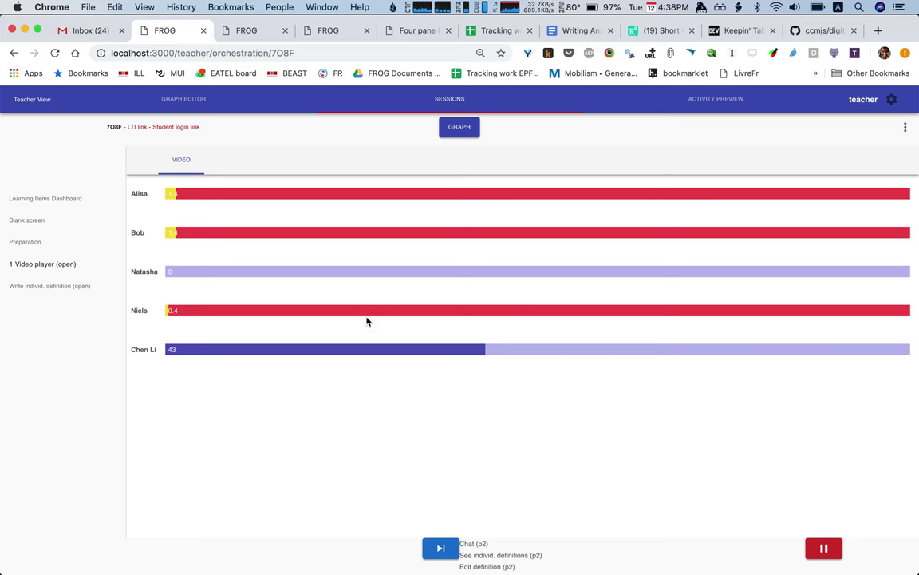
{"action": "left_click", "coordinate": [82, 289]}
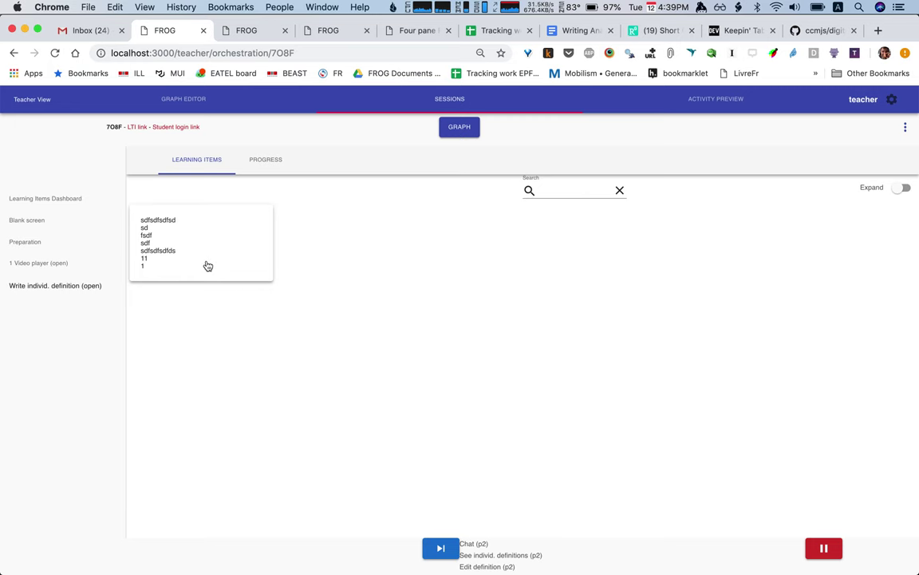
{"action": "left_click", "coordinate": [453, 134]}
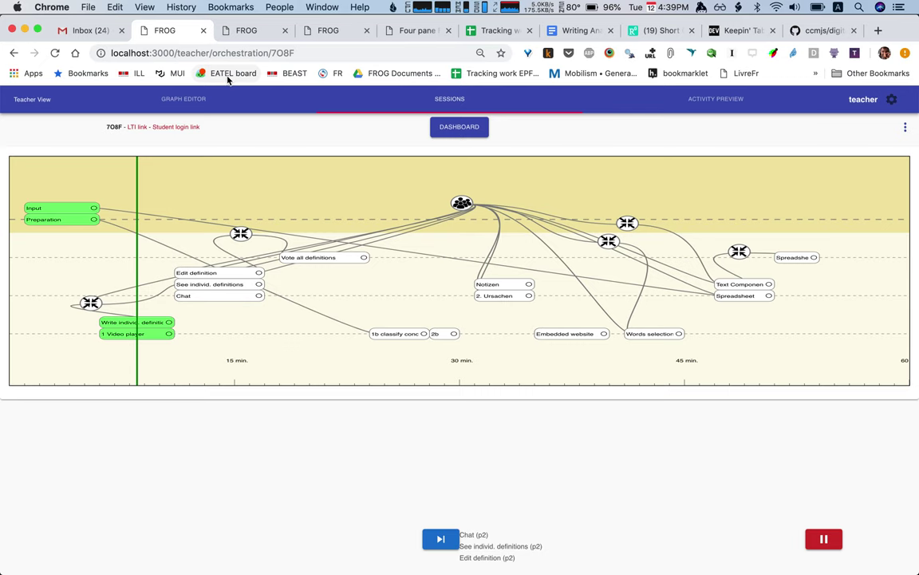
In the four-pane student view, write "hello hi" and "i think globalization" as the first two students' individual definitions
{"action": "left_click", "coordinate": [239, 32]}
{"action": "left_click", "coordinate": [326, 35]}
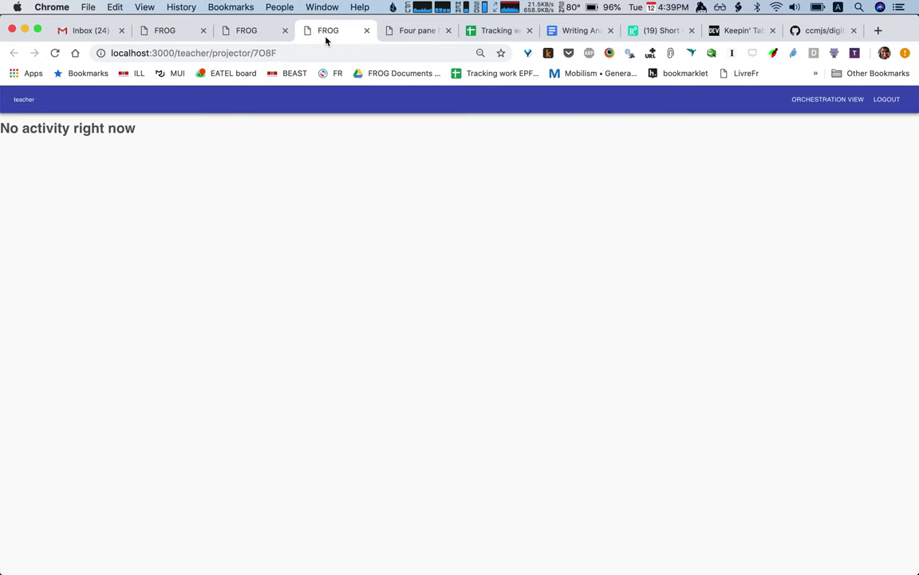
{"action": "left_click", "coordinate": [404, 32]}
{"action": "left_click", "coordinate": [310, 272]}
{"action": "type", "text": "hello hi"}
{"action": "scroll", "coordinate": [766, 239], "scroll_direction": "down", "scroll_amount": 4}
{"action": "left_click", "coordinate": [750, 221]}
{"action": "type", "text": "i think globalization"}
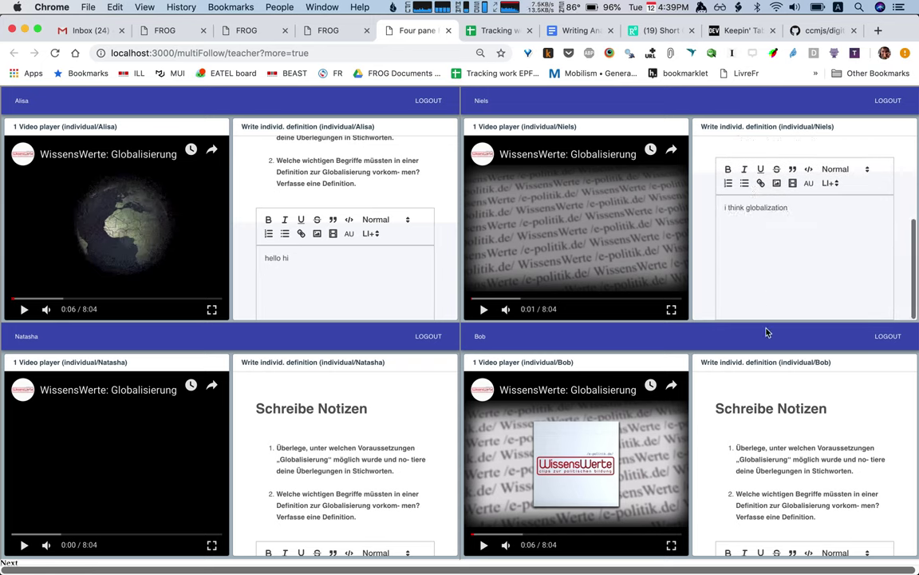
Write "maybe not" as the fourth student's individual definition and "why is that" as the third student's
{"action": "scroll", "coordinate": [769, 446], "scroll_direction": "down", "scroll_amount": 3}
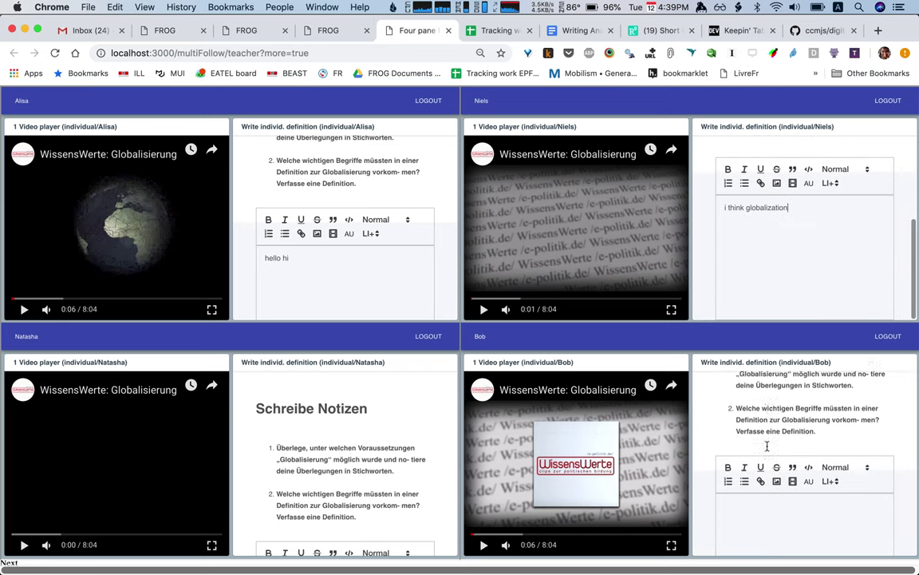
{"action": "left_click", "coordinate": [767, 481]}
{"action": "type", "text": "maybe not"}
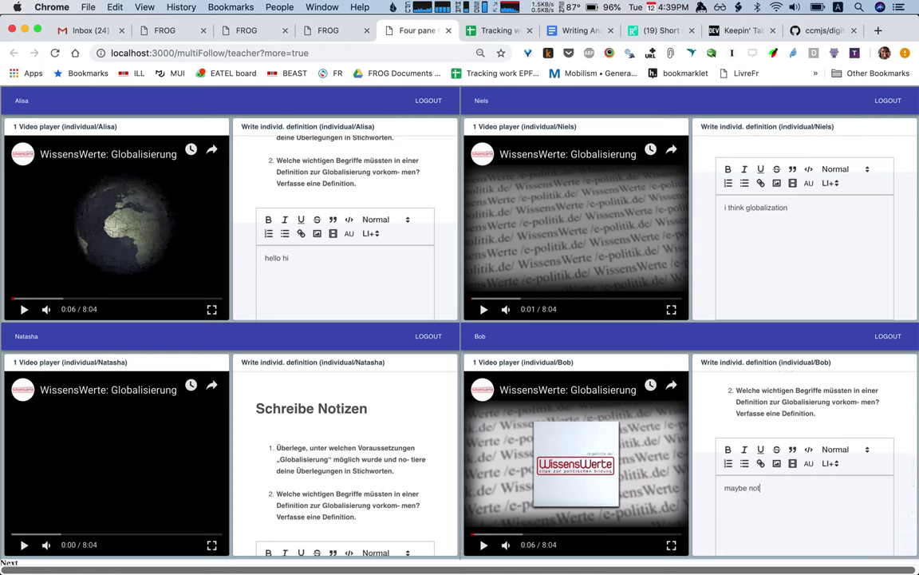
{"action": "scroll", "coordinate": [327, 439], "scroll_direction": "down", "scroll_amount": 3}
{"action": "left_click", "coordinate": [328, 478]}
{"action": "type", "text": "why ns that"}
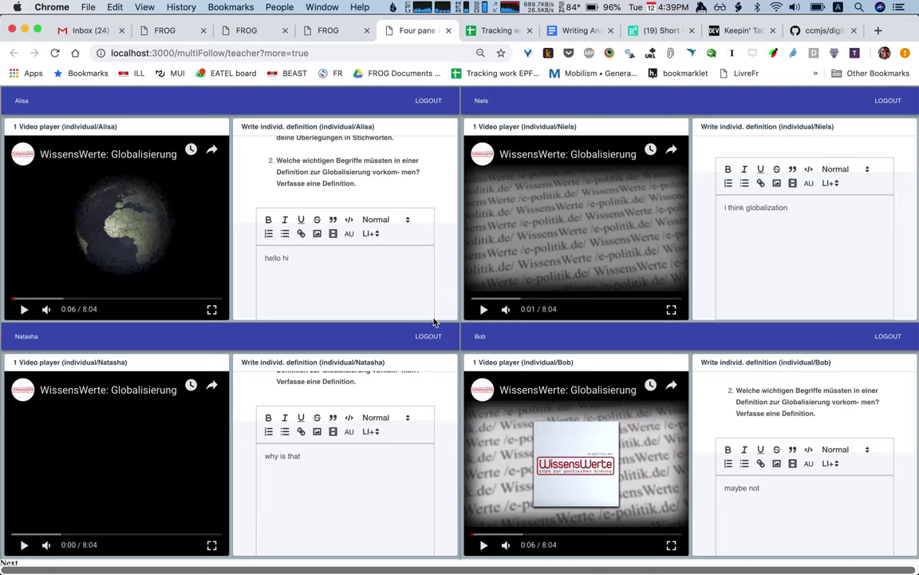
Return to the orchestration view and review all learning items for Write individ. definition in the dashboard
{"action": "left_click", "coordinate": [310, 30]}
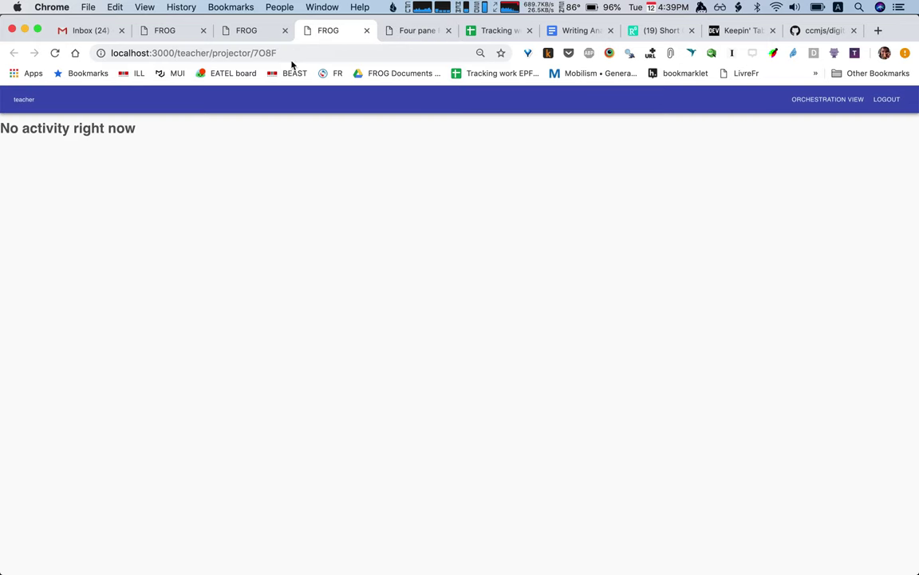
{"action": "left_click", "coordinate": [243, 31]}
{"action": "left_click", "coordinate": [185, 36]}
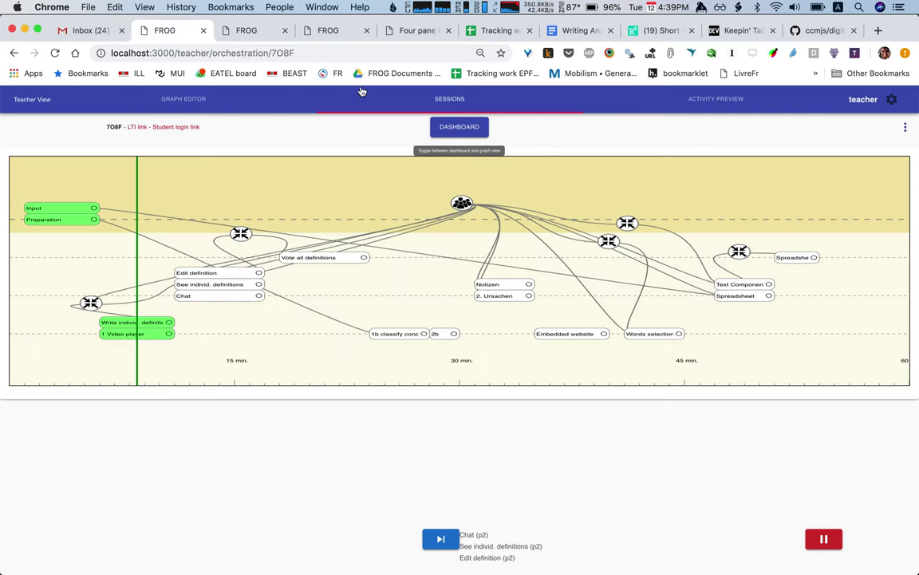
{"action": "left_click", "coordinate": [449, 126]}
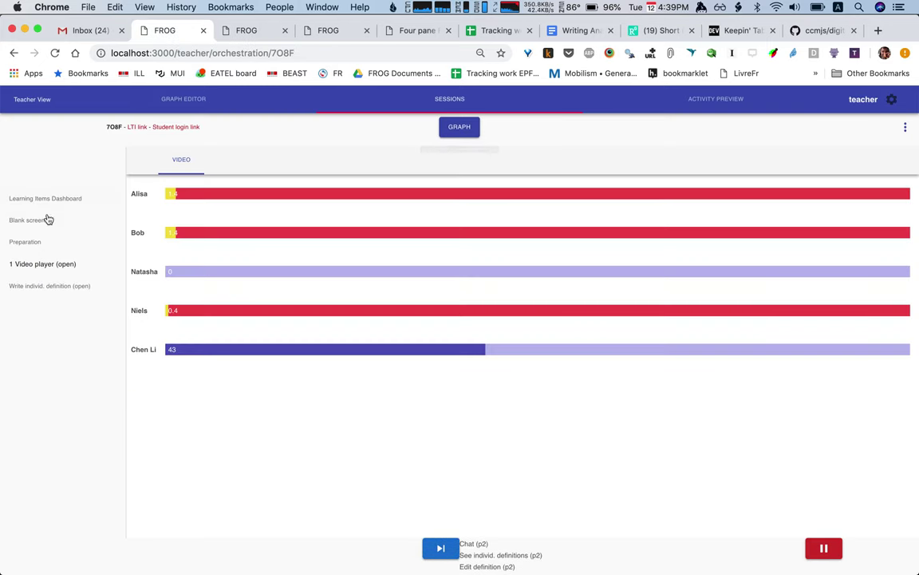
{"action": "left_click", "coordinate": [36, 285]}
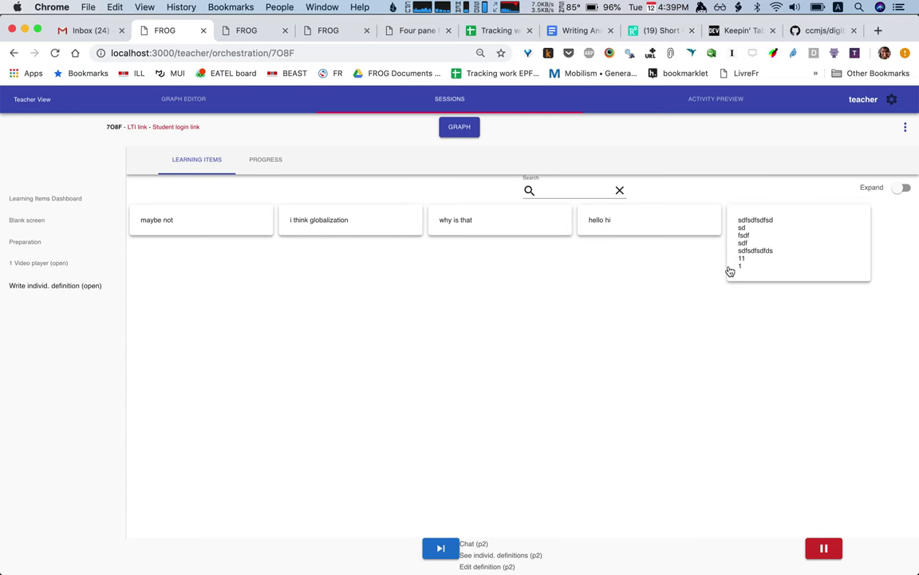
Return to the session graph and advance to the Chat, See individ. definitions and Edit definition activities
{"action": "left_click", "coordinate": [459, 128]}
{"action": "left_click", "coordinate": [441, 540]}
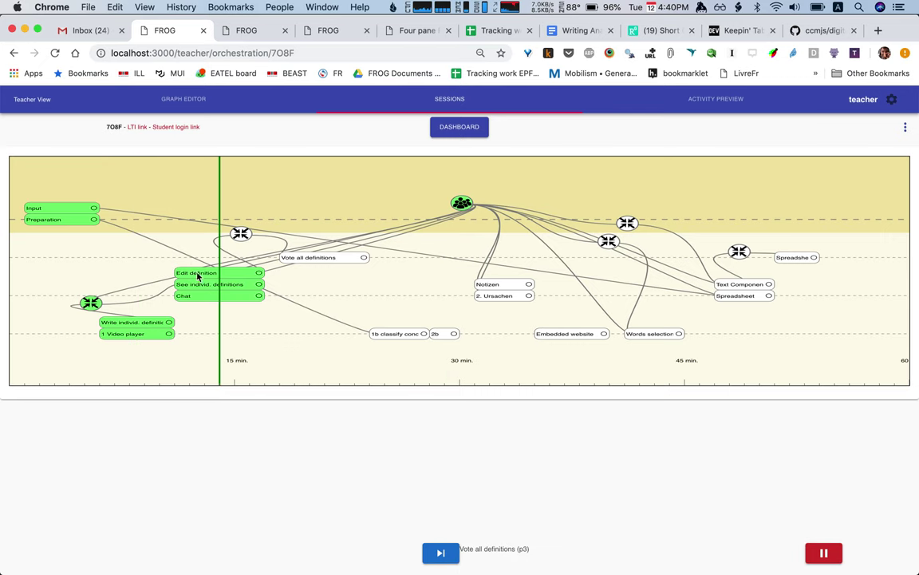
Look through the group's individual definitions in the single student window and write the bullet "this is important" in the Summarize editor
{"action": "left_click", "coordinate": [247, 31]}
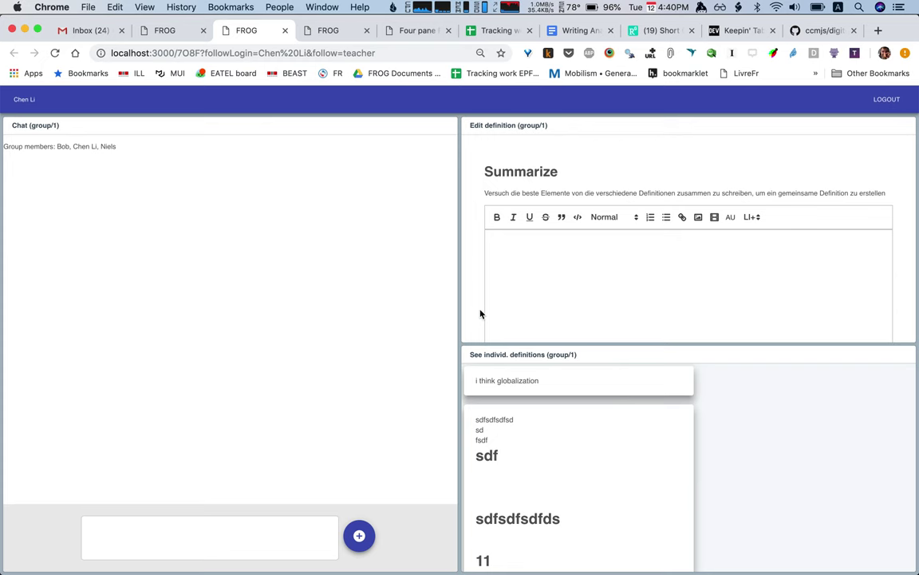
{"action": "scroll", "coordinate": [590, 380], "scroll_direction": "down", "scroll_amount": 2}
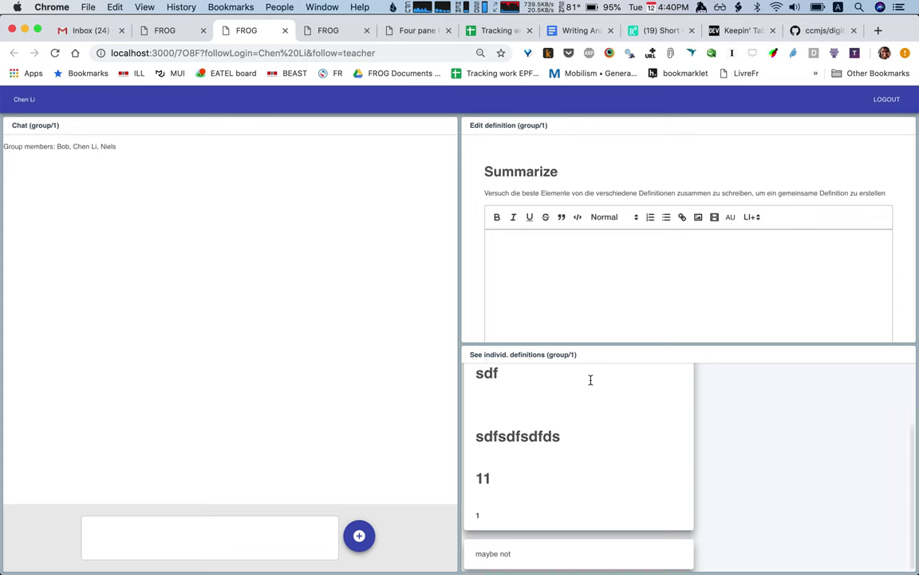
{"action": "scroll", "coordinate": [558, 379], "scroll_direction": "up", "scroll_amount": 2}
{"action": "scroll", "coordinate": [573, 412], "scroll_direction": "down", "scroll_amount": 2}
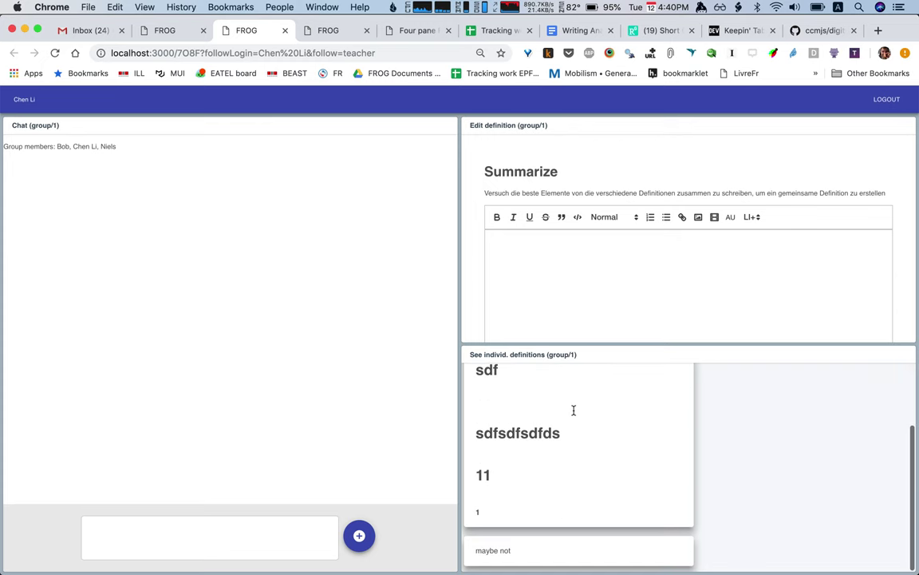
{"action": "scroll", "coordinate": [560, 418], "scroll_direction": "up", "scroll_amount": 2}
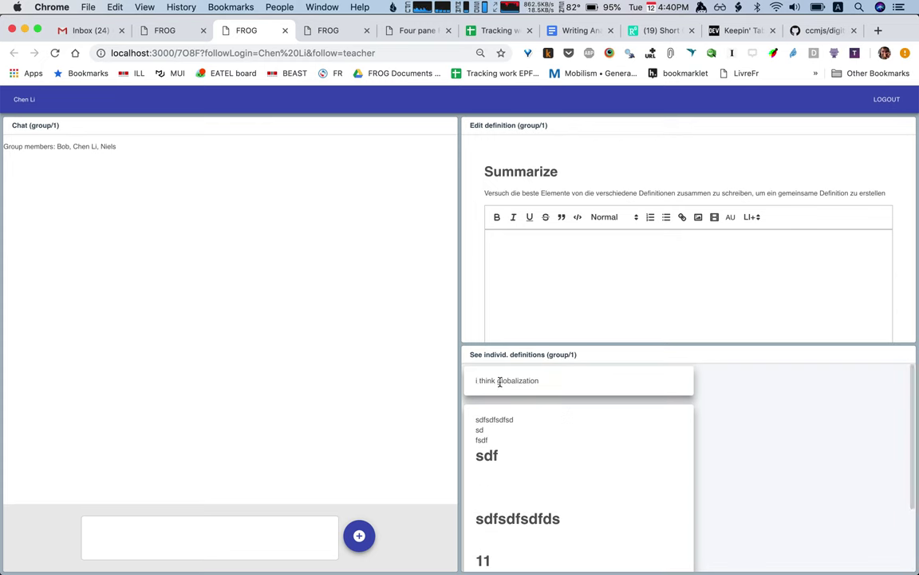
{"action": "scroll", "coordinate": [496, 381], "scroll_direction": "down", "scroll_amount": 2}
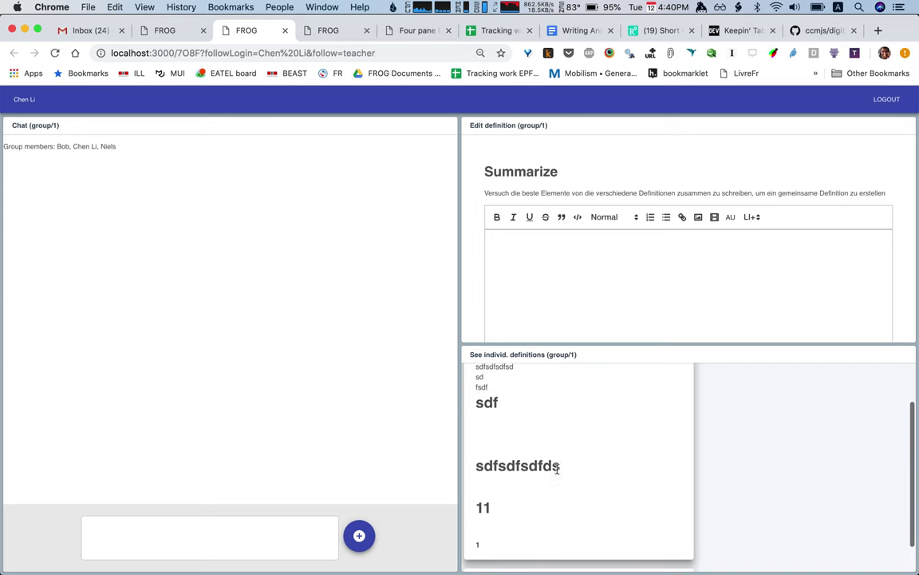
{"action": "scroll", "coordinate": [560, 450], "scroll_direction": "up", "scroll_amount": 2}
{"action": "left_click", "coordinate": [560, 286]}
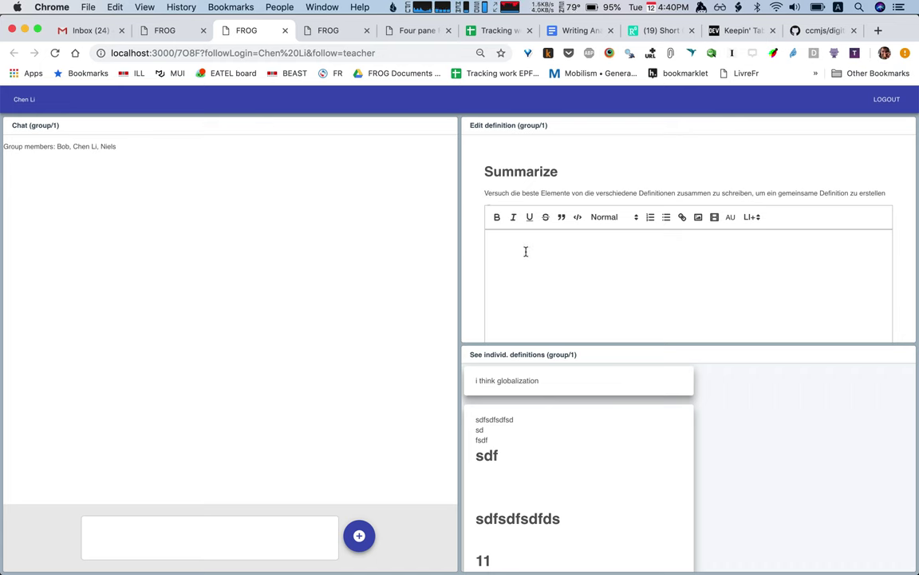
{"action": "type", "text": "this is important"}
In the four-pane view, add the bullet "sdfsdfdsfsdfdsfsfd" to group 1's shared definition from the second student's editor
{"action": "key", "text": "ctrl+Tab"}
{"action": "key", "text": "ctrl+Tab"}
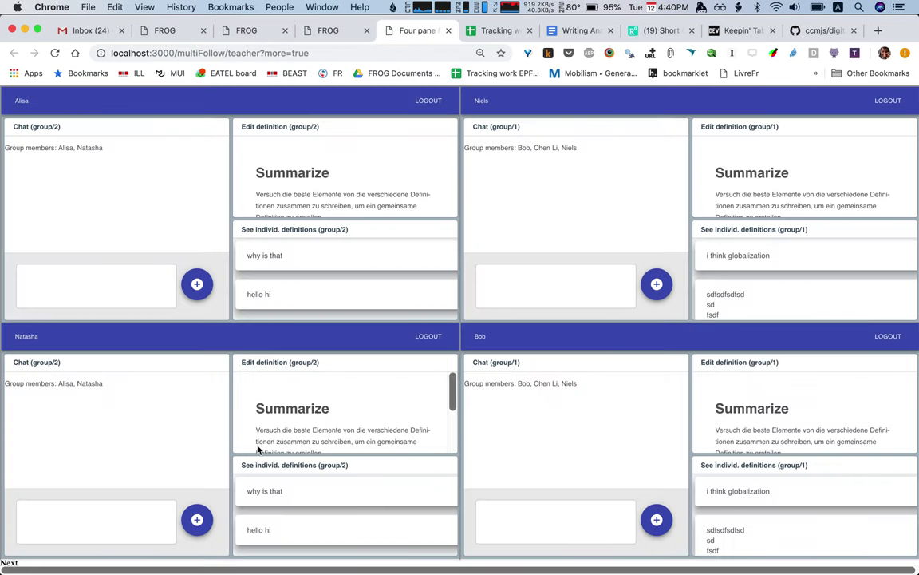
{"action": "scroll", "coordinate": [362, 412], "scroll_direction": "down", "scroll_amount": 3}
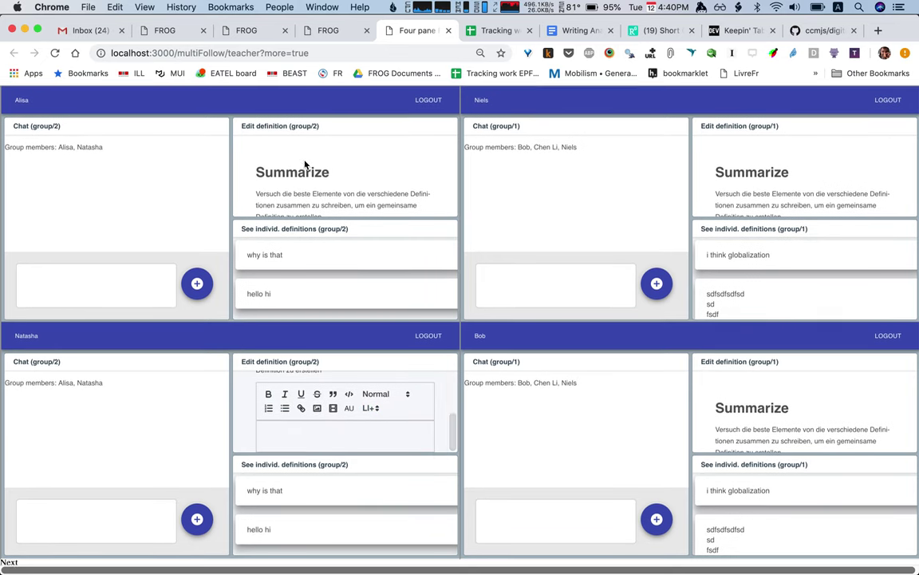
{"action": "scroll", "coordinate": [307, 169], "scroll_direction": "down", "scroll_amount": 3}
{"action": "scroll", "coordinate": [700, 141], "scroll_direction": "down", "scroll_amount": 3}
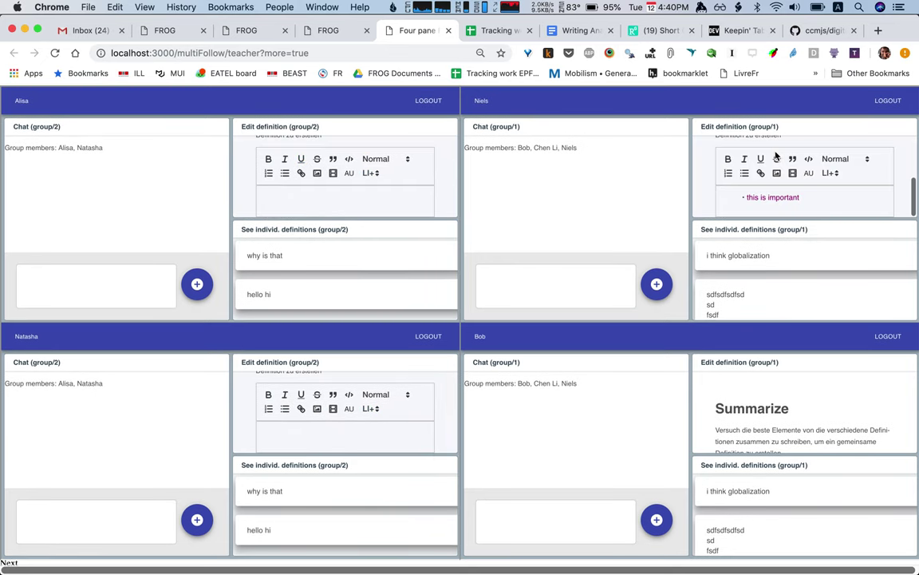
{"action": "scroll", "coordinate": [790, 427], "scroll_direction": "down", "scroll_amount": 3}
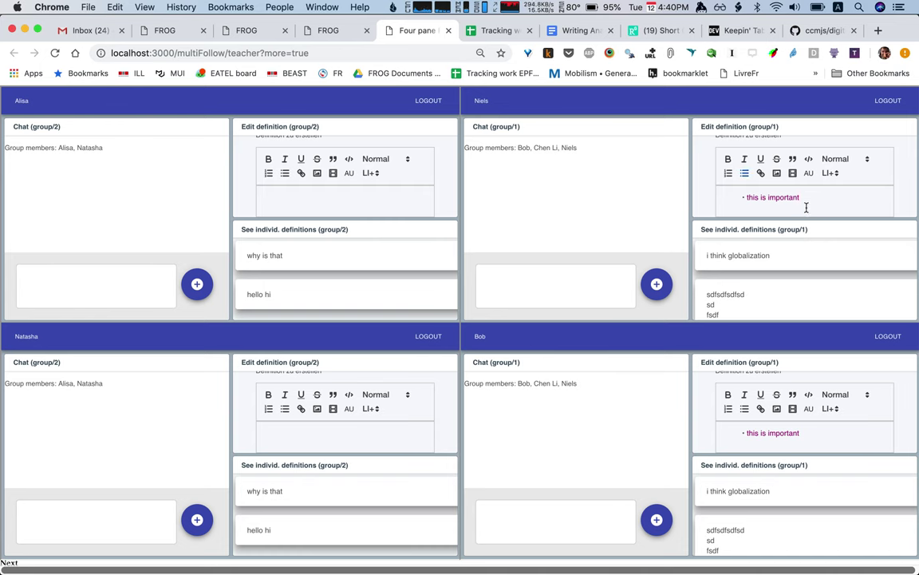
{"action": "key", "text": "Return"}
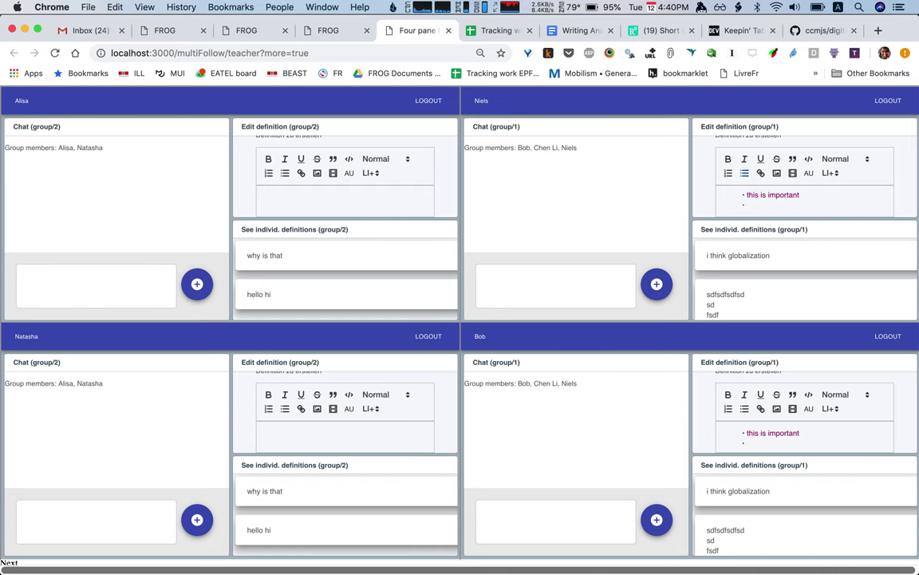
{"action": "type", "text": "sdfsdfsdfsdfsdfsd"}
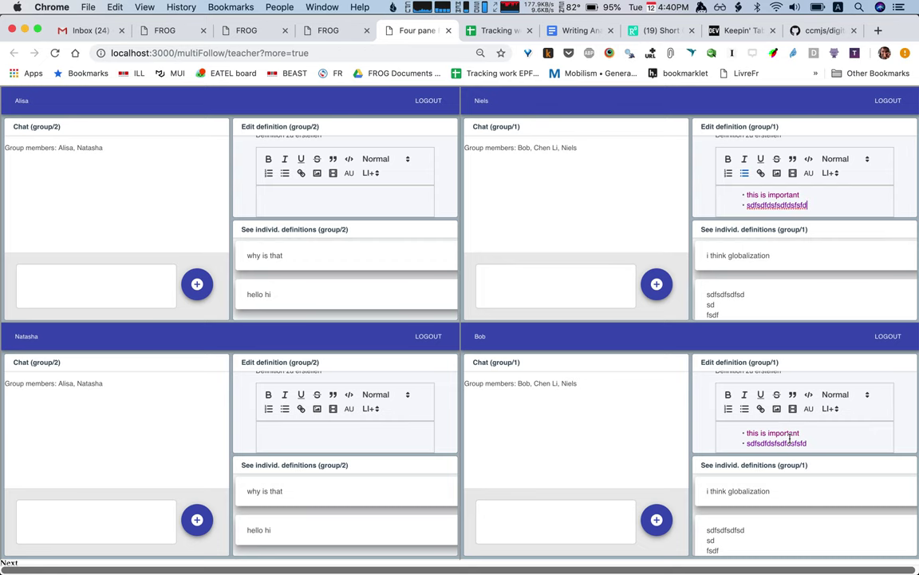
Check group 1's shared definition in the single student window and the Edit definition learning items in the teacher dashboard
{"action": "key", "text": "ctrl+shift+Tab"}
{"action": "key", "text": "ctrl+shift+Tab"}
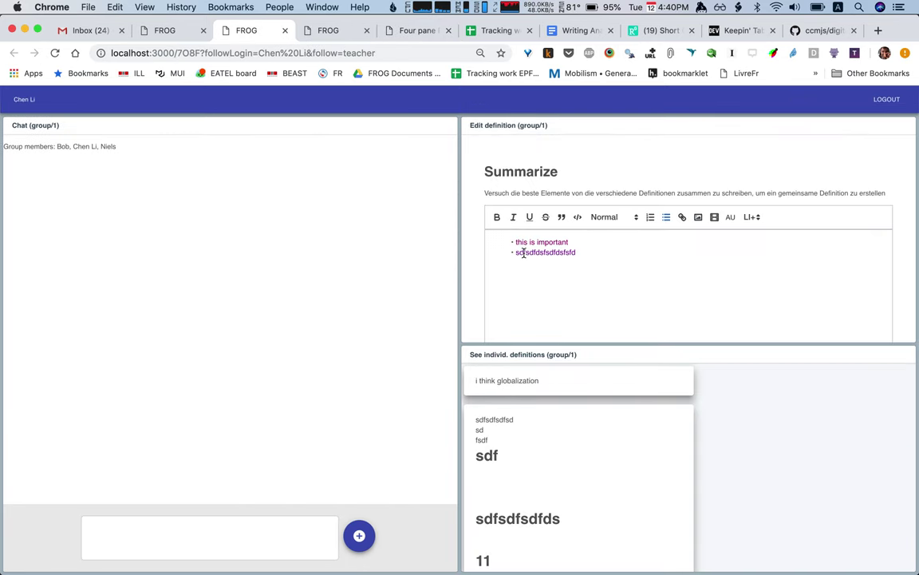
{"action": "left_click", "coordinate": [544, 271]}
{"action": "left_click", "coordinate": [168, 33]}
{"action": "left_click", "coordinate": [461, 130]}
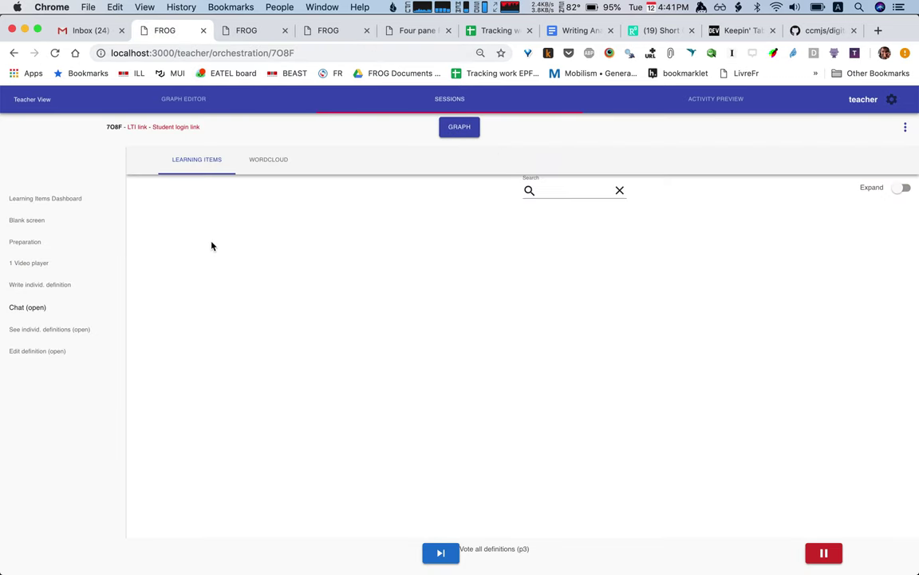
{"action": "left_click", "coordinate": [64, 350]}
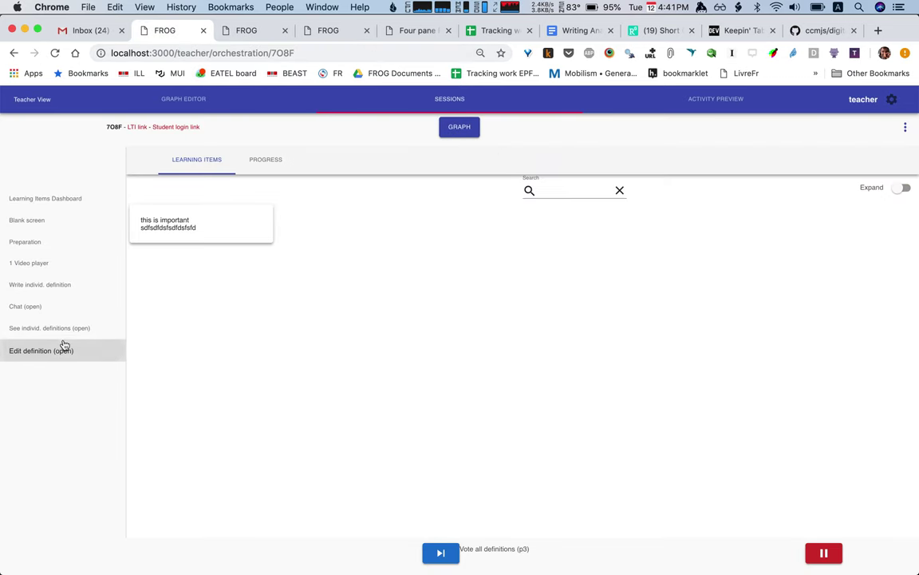
Open group 1's shared definition in the Edit definition learning items and scrub through its history
{"action": "left_click", "coordinate": [187, 226]}
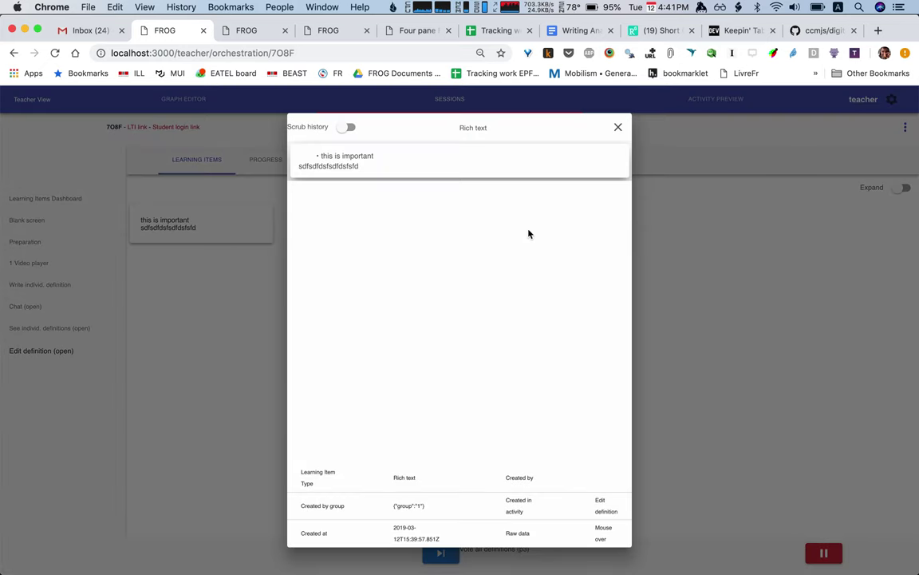
{"action": "left_click", "coordinate": [348, 128]}
{"action": "left_click_drag", "start_coordinate": [628, 142], "coordinate": [605, 144]}
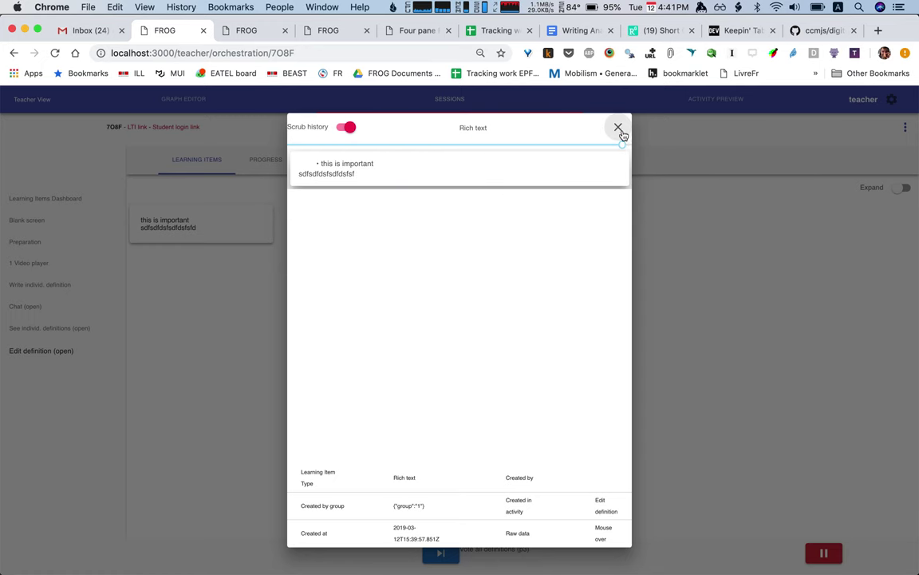
{"action": "left_click", "coordinate": [616, 126]}
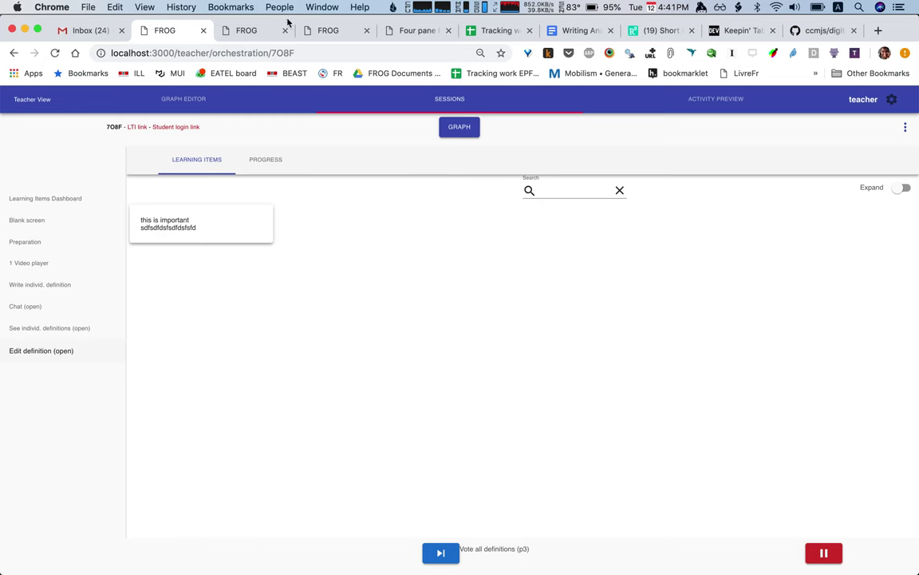
Send the chat message "hello" to group 1 from the single student window and look over the individual definitions
{"action": "left_click", "coordinate": [255, 36]}
{"action": "left_click", "coordinate": [248, 533]}
{"action": "type", "text": "hello"}
{"action": "key", "text": "Return"}
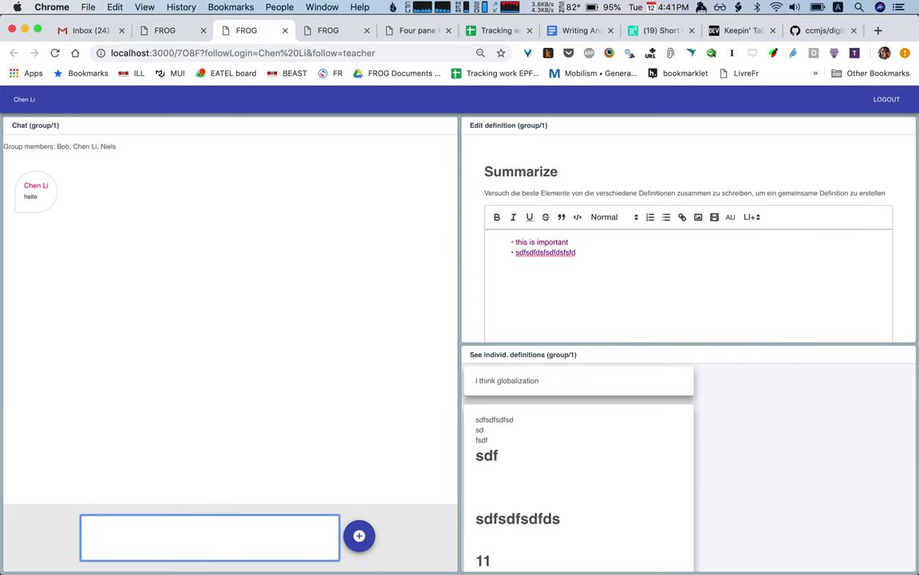
{"action": "scroll", "coordinate": [561, 475], "scroll_direction": "down", "scroll_amount": 3}
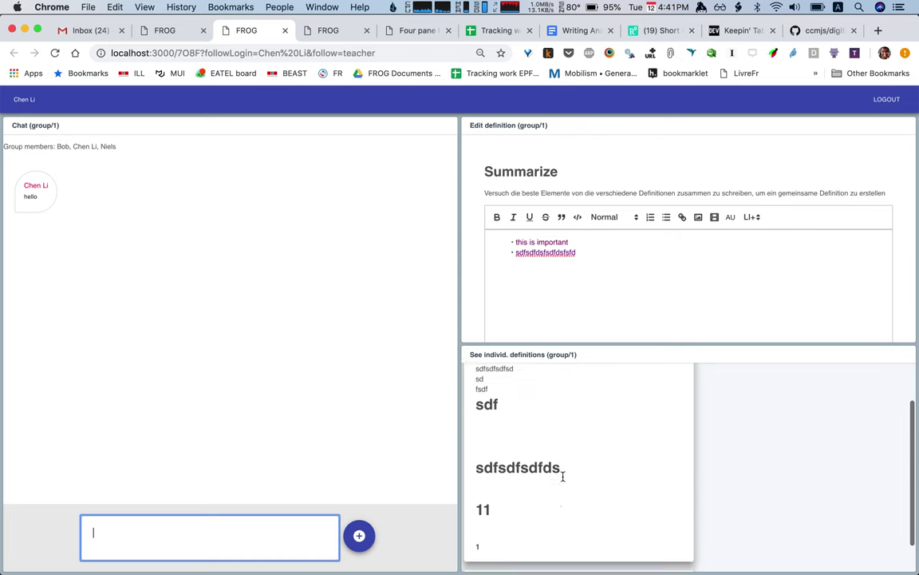
{"action": "scroll", "coordinate": [562, 477], "scroll_direction": "up", "scroll_amount": 3}
Show the session graph again, and in the four-pane view write text starting with "fsfsdfsdfsdf" as group 2's shared definition
{"action": "key", "text": "ctrl+shift+Tab"}
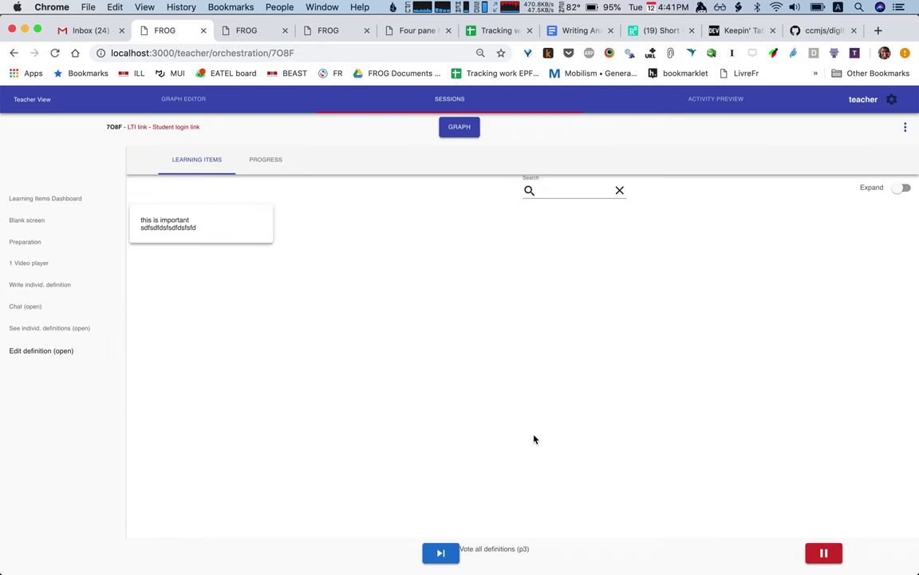
{"action": "left_click", "coordinate": [475, 130]}
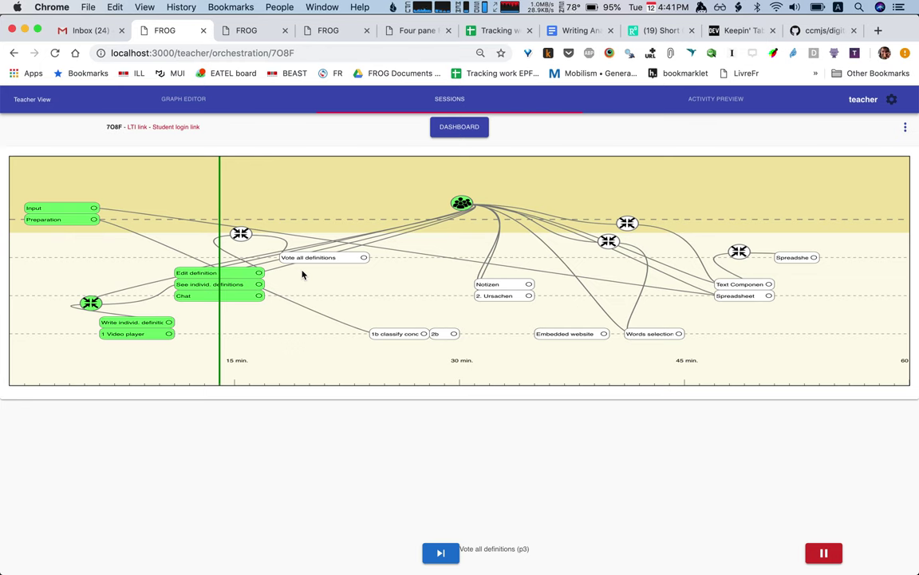
{"action": "key", "text": "ctrl+Tab"}
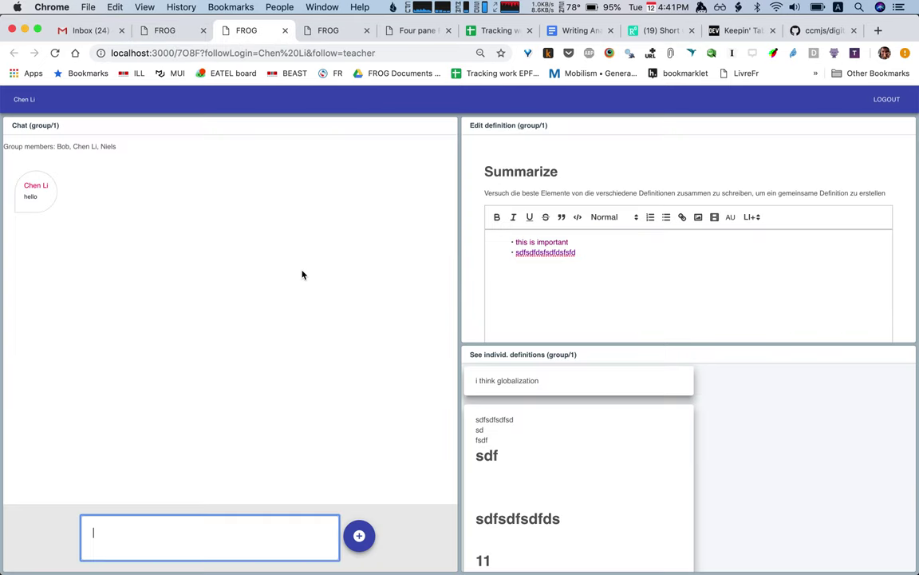
{"action": "key", "text": "ctrl+Tab"}
{"action": "key", "text": "ctrl+Tab"}
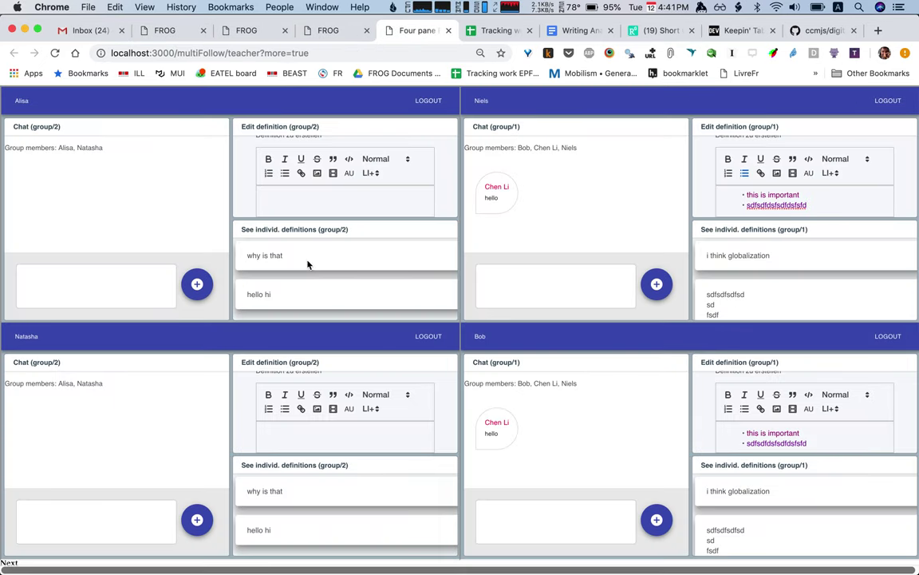
{"action": "left_click", "coordinate": [280, 428]}
{"action": "type", "text": "fsfsdfsdfsdfsd"}
Advance the session to Vote all definitions and upvote the "fsfsdf…" definition in the single student window
{"action": "key", "text": "ctrl+shift+Tab"}
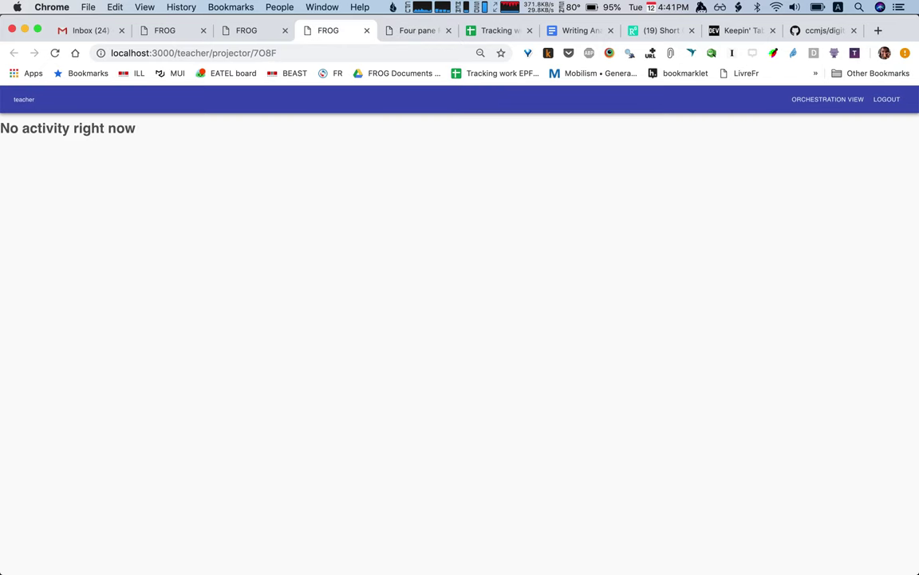
{"action": "key", "text": "ctrl+shift+Tab"}
{"action": "key", "text": "ctrl+shift+Tab"}
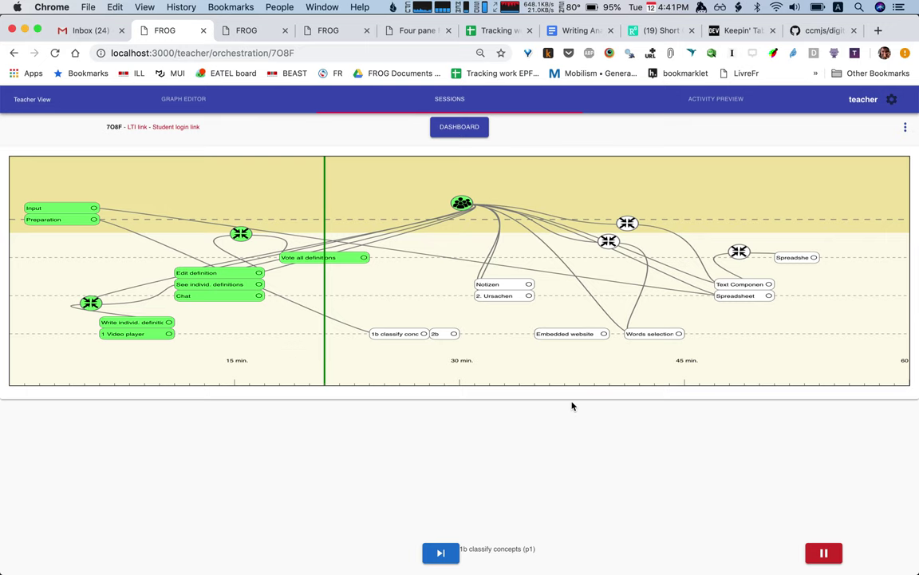
{"action": "key", "text": "ctrl+Tab"}
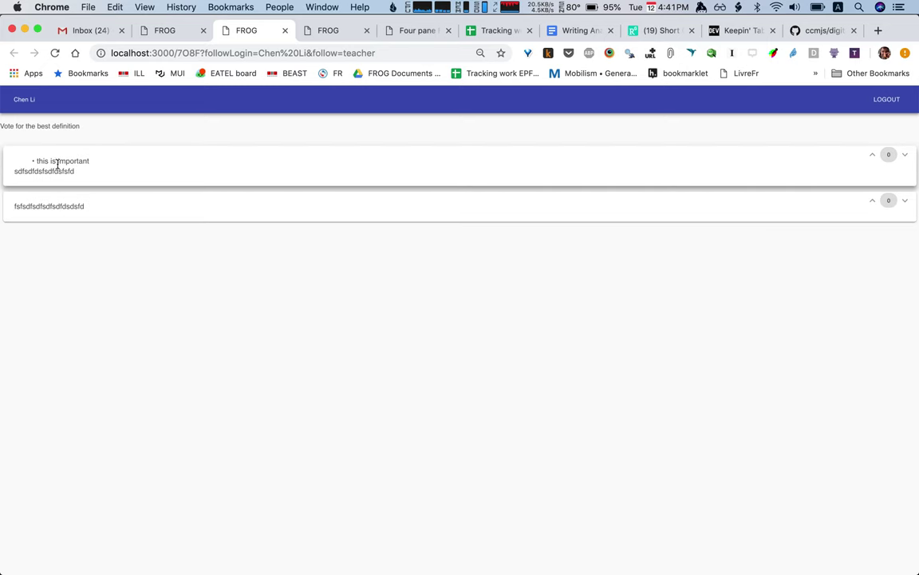
{"action": "left_click", "coordinate": [876, 203]}
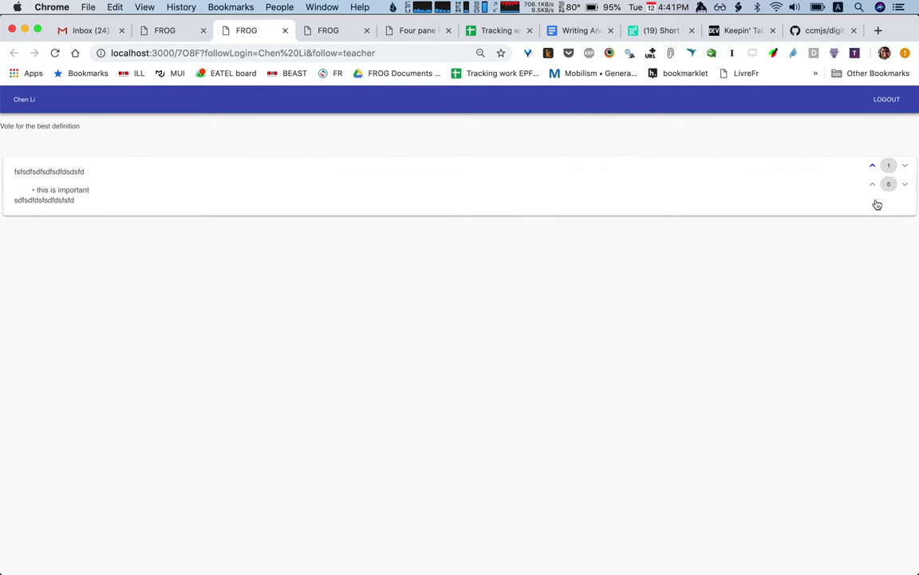
In the four-pane view, downvote the "fsfsdf…" definition as the fourth student and upvote it as the third, and check the single student window
{"action": "key", "text": "ctrl+Tab"}
{"action": "key", "text": "ctrl+Tab"}
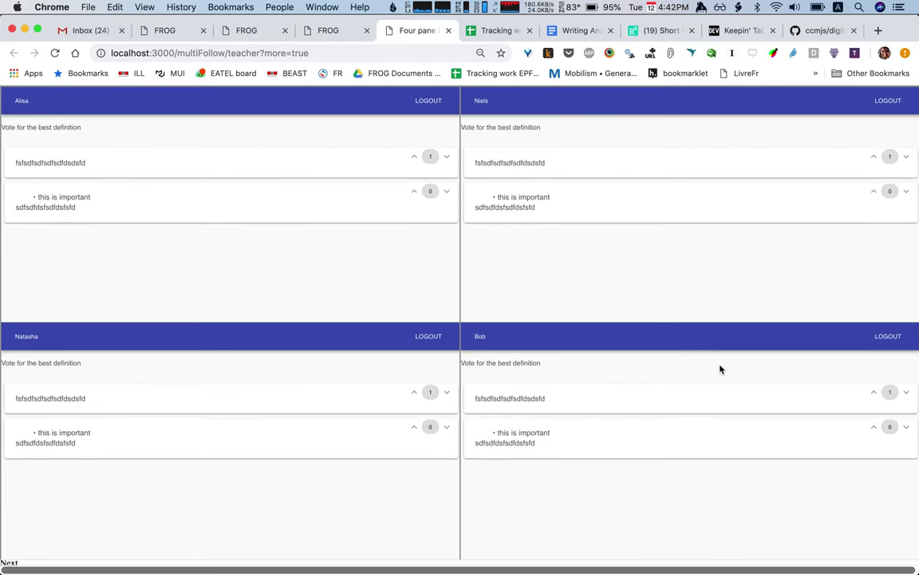
{"action": "left_click", "coordinate": [907, 394]}
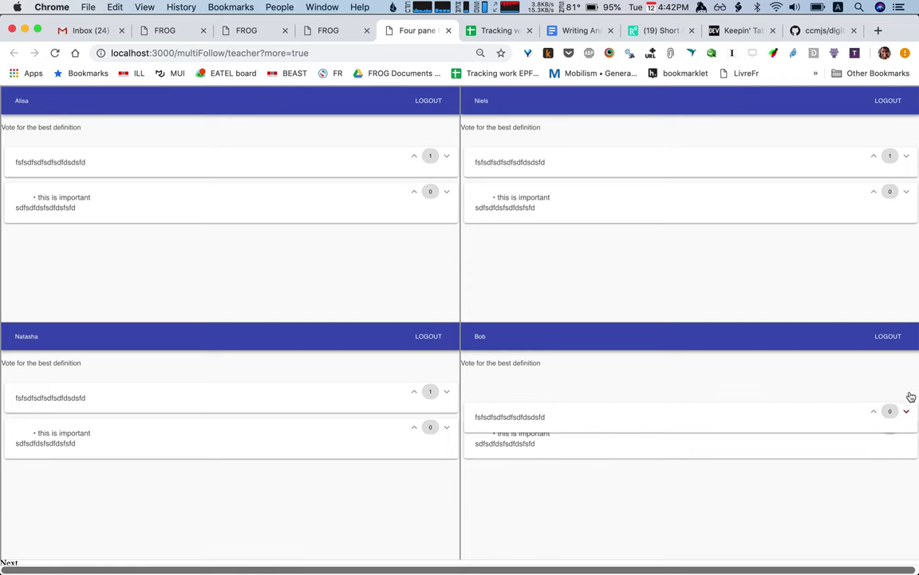
{"action": "left_click", "coordinate": [415, 437]}
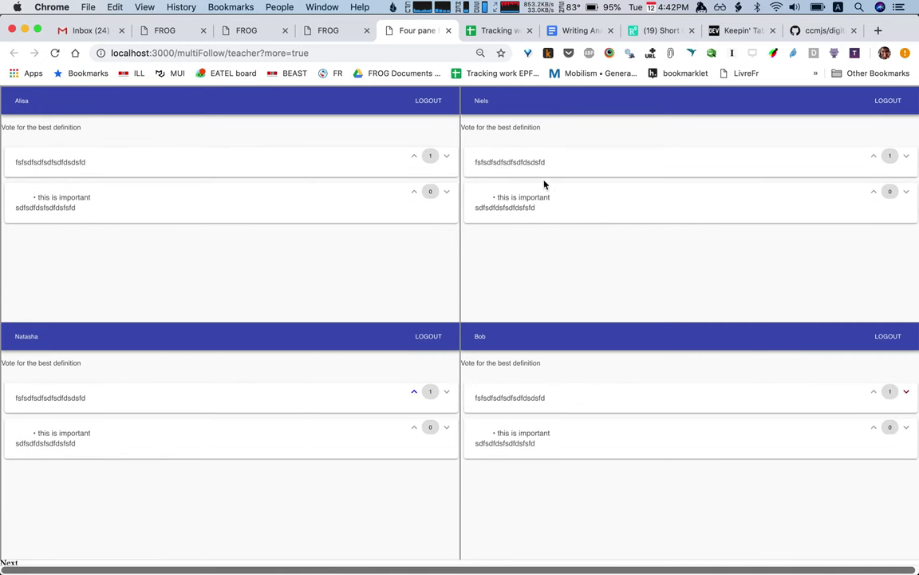
{"action": "key", "text": "ctrl+shift+Tab"}
{"action": "key", "text": "ctrl+shift+Tab"}
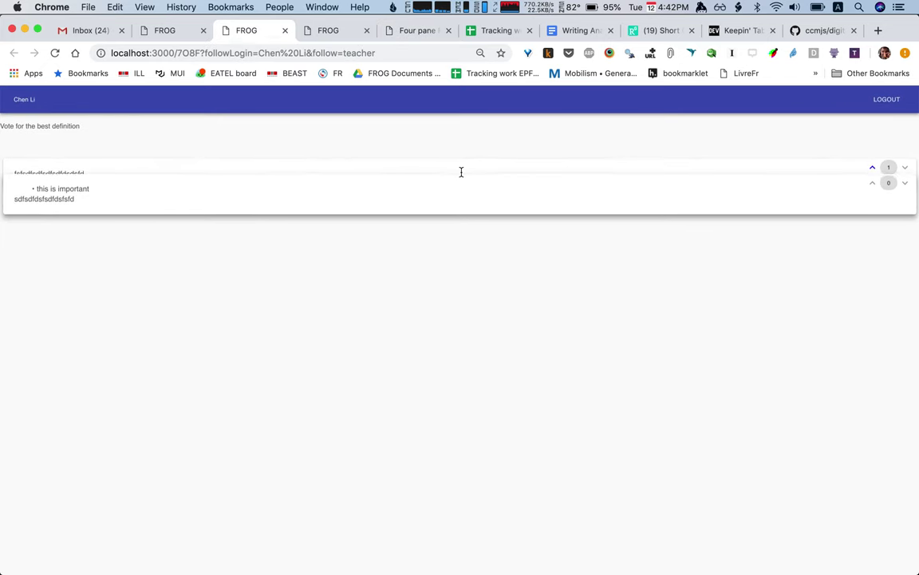
Advance the session to the 1b classify concepts activity and open it in the single student window
{"action": "key", "text": "ctrl+shift+Tab"}
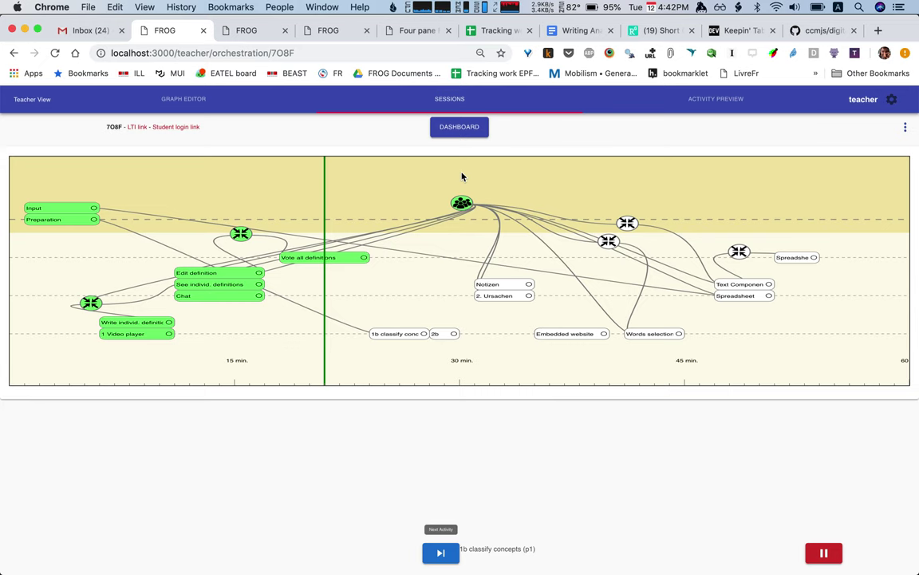
{"action": "left_click", "coordinate": [435, 551]}
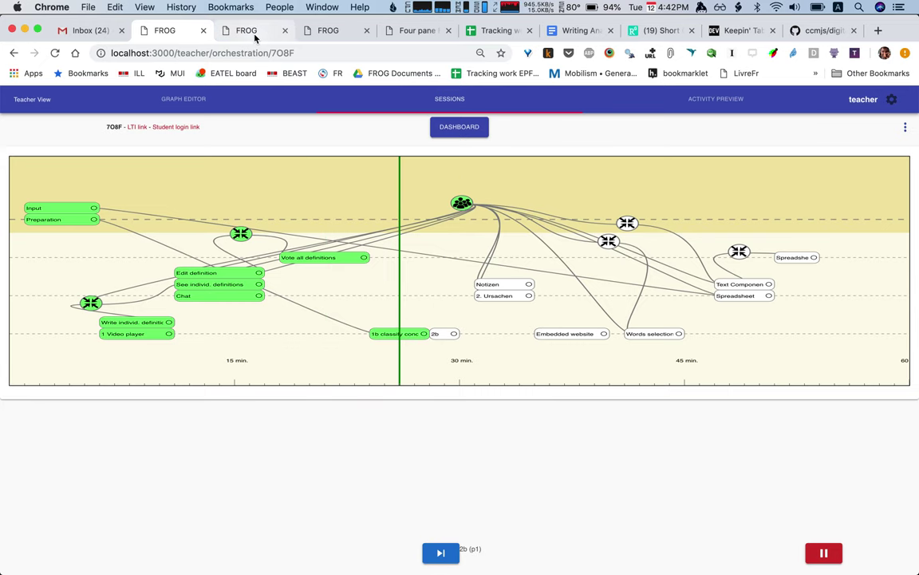
{"action": "left_click", "coordinate": [267, 32]}
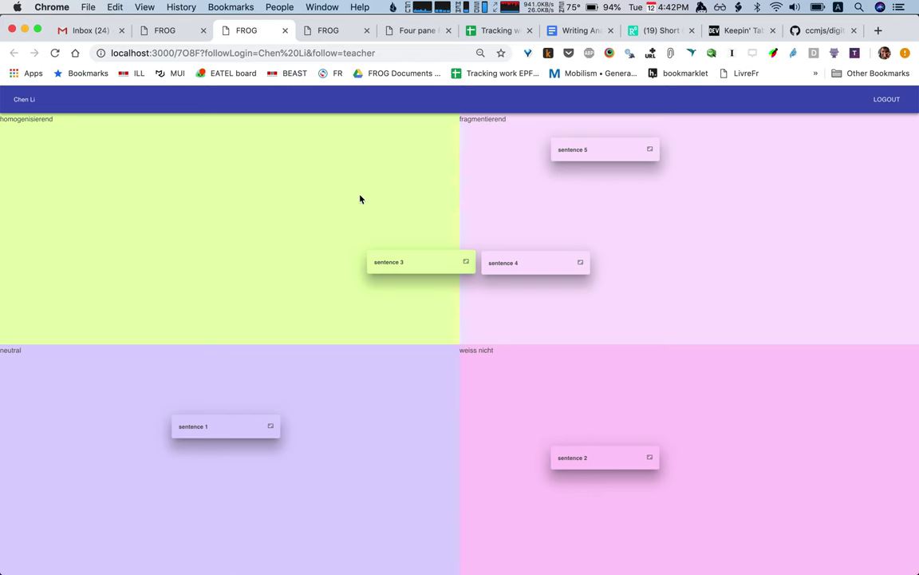
Arrange the cards with sentences 2, 3 and 5 under homogenisierend, sentence 4 under fragmentierend and sentence 1 under weiss nicht
{"action": "left_click_drag", "start_coordinate": [394, 264], "coordinate": [406, 234]}
{"action": "mouse_move", "coordinate": [541, 264]}
{"action": "left_mouse_down"}
{"action": "mouse_move", "coordinate": [425, 267]}
{"action": "mouse_move", "coordinate": [532, 269]}
{"action": "left_mouse_up"}
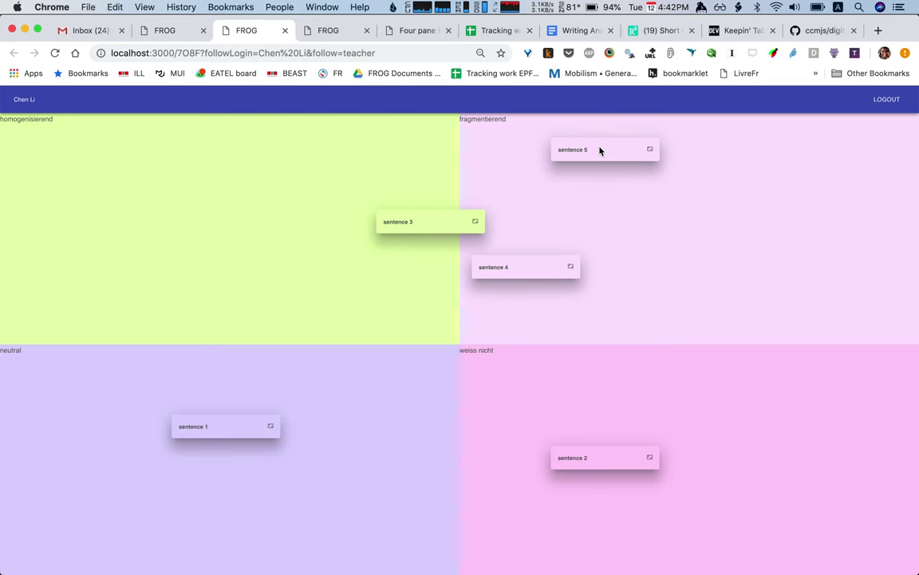
{"action": "left_click_drag", "start_coordinate": [599, 149], "coordinate": [423, 156]}
{"action": "left_click_drag", "start_coordinate": [268, 427], "coordinate": [559, 393]}
{"action": "left_click_drag", "start_coordinate": [576, 453], "coordinate": [344, 330]}
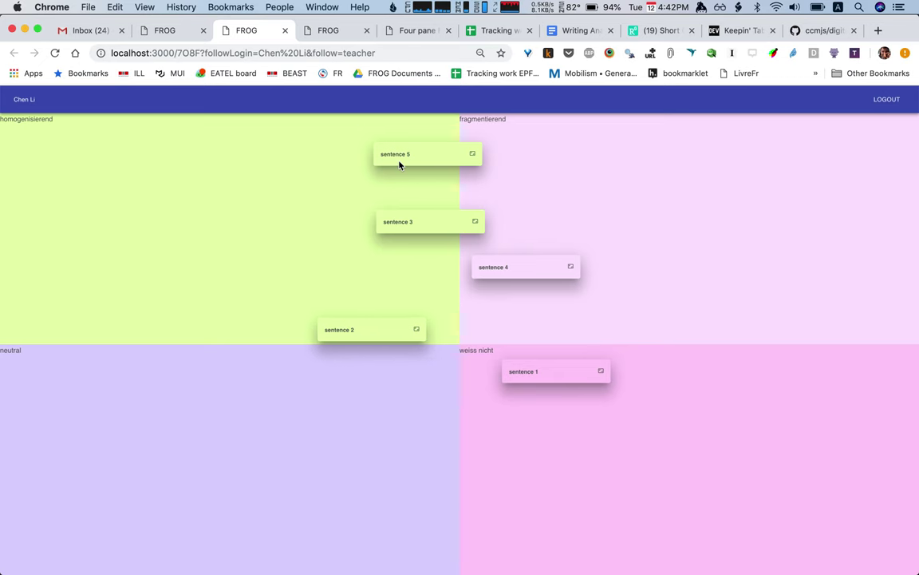
{"action": "left_click_drag", "start_coordinate": [410, 157], "coordinate": [372, 157]}
In the four-pane view, move sentence cards between the category quadrants for the second, third and fourth students
{"action": "left_click", "coordinate": [171, 30]}
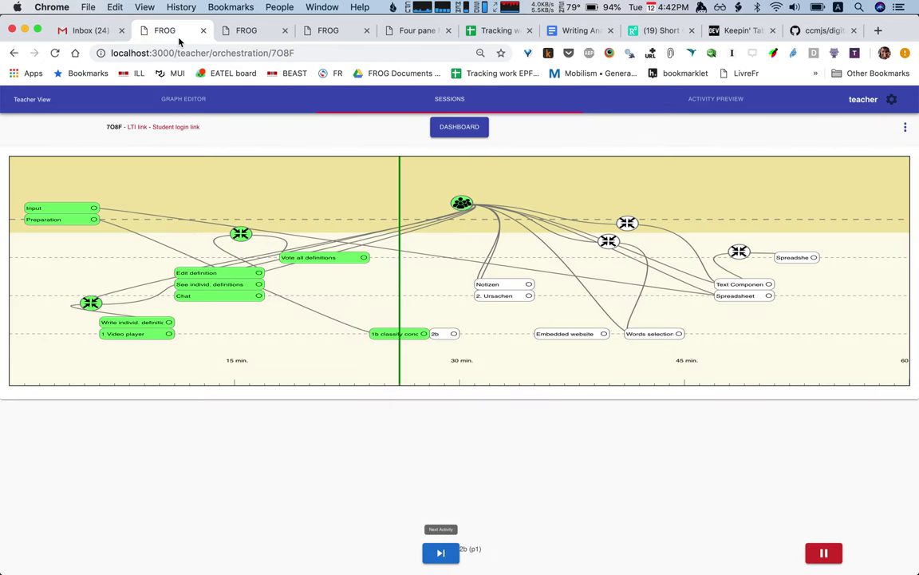
{"action": "left_click", "coordinate": [301, 30]}
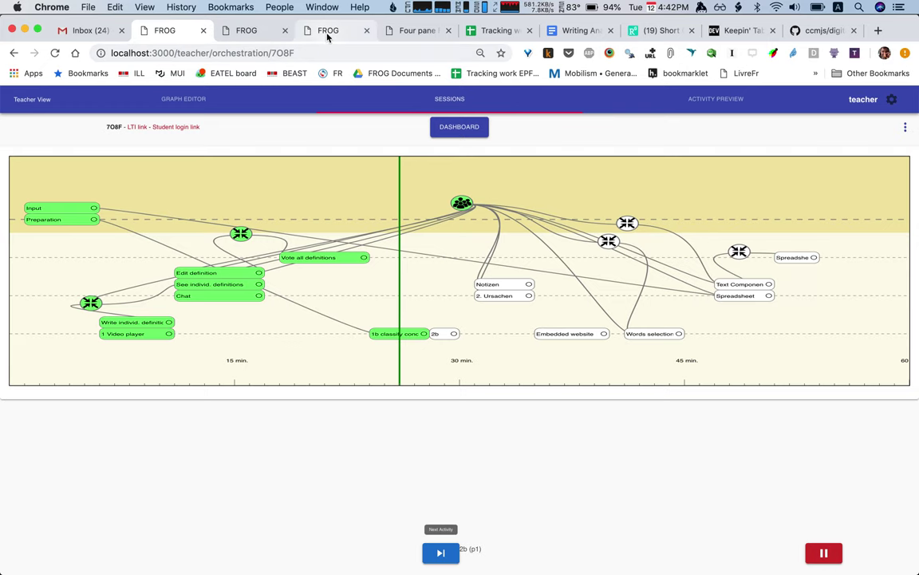
{"action": "left_click", "coordinate": [413, 32]}
{"action": "left_click_drag", "start_coordinate": [562, 269], "coordinate": [553, 209]}
{"action": "left_click_drag", "start_coordinate": [539, 420], "coordinate": [712, 488]}
{"action": "left_click_drag", "start_coordinate": [713, 366], "coordinate": [630, 386]}
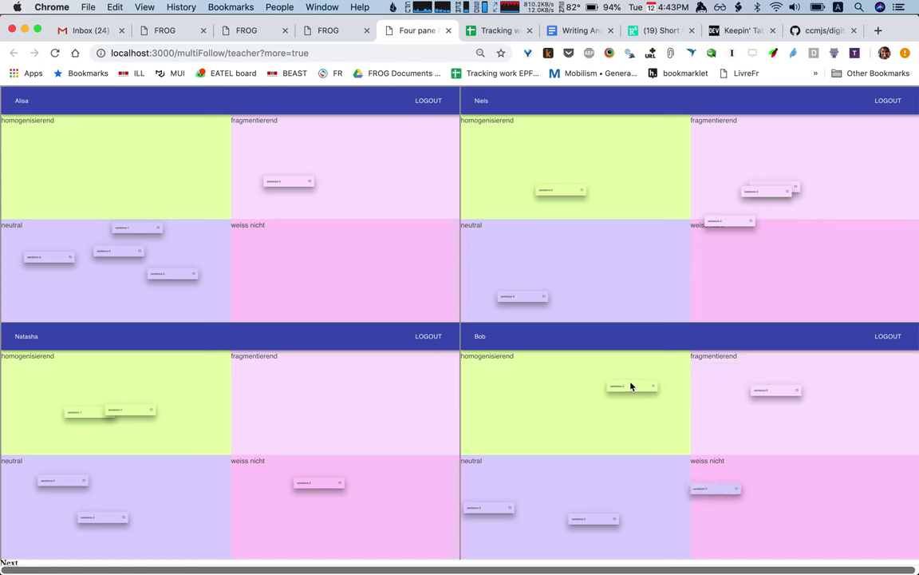
{"action": "left_click_drag", "start_coordinate": [143, 412], "coordinate": [301, 422]}
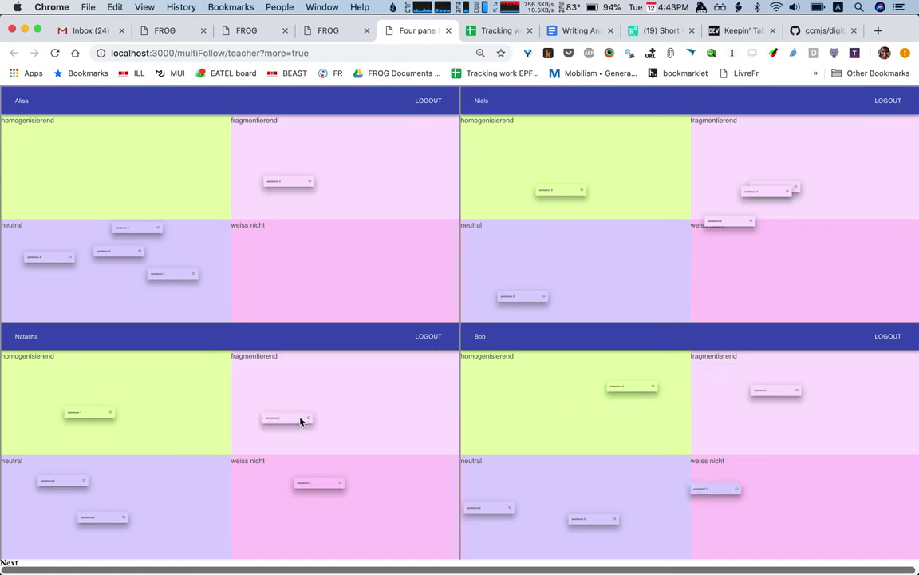
Review the sorted cards in the single student window, advance the session to activity 2b and open it there
{"action": "left_click", "coordinate": [320, 32]}
{"action": "left_click", "coordinate": [245, 32]}
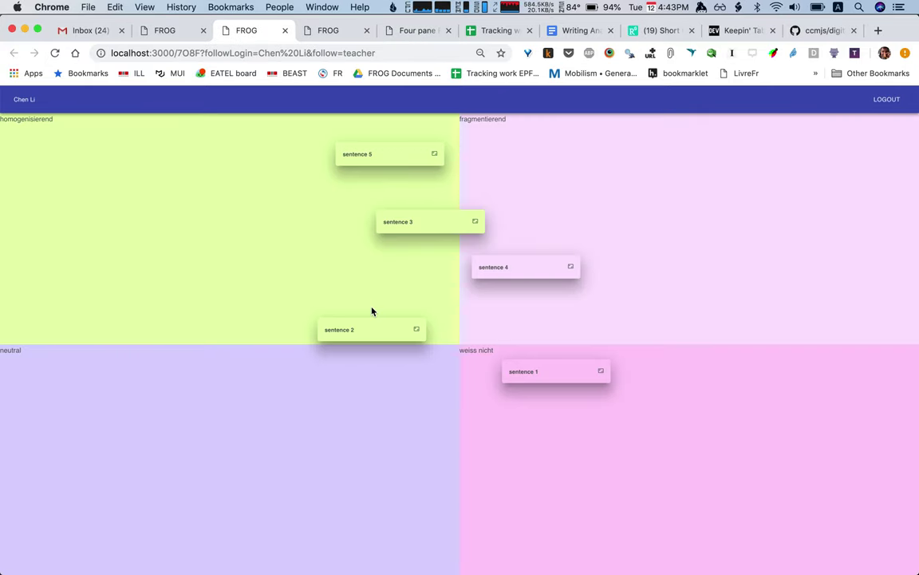
{"action": "left_click", "coordinate": [152, 31]}
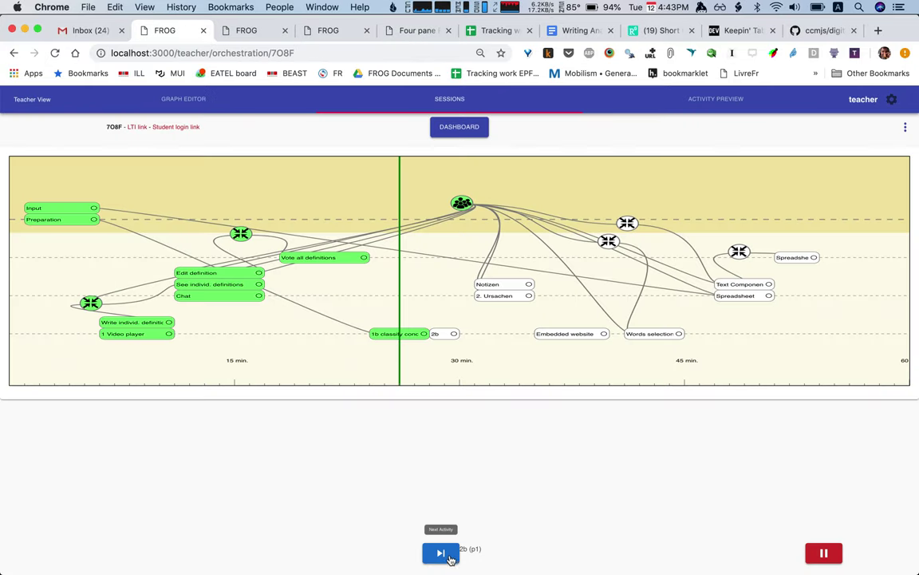
{"action": "left_click", "coordinate": [333, 28]}
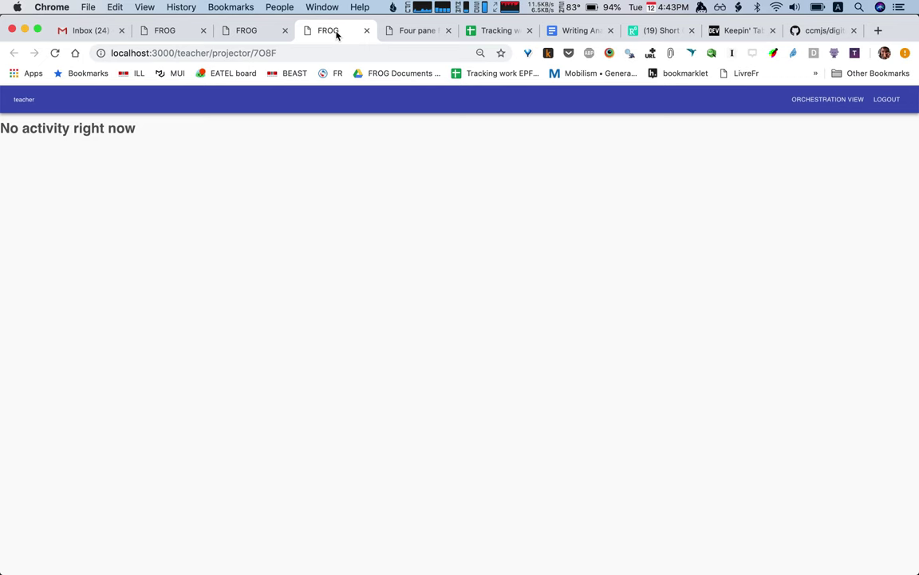
{"action": "left_click", "coordinate": [233, 30]}
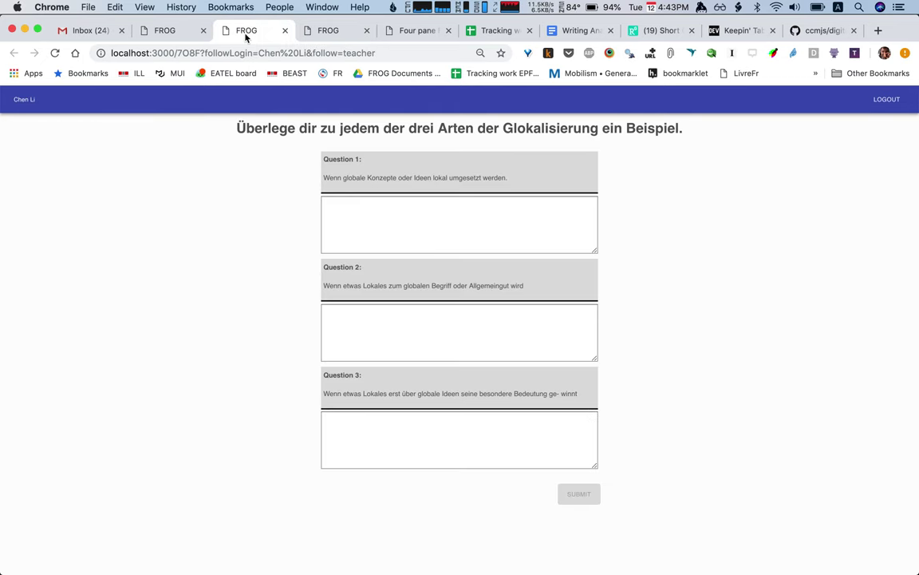
Answer the three Glokalisierung questions with "Das glaube ich", "Hallo" and "Hoha", and view the answers in the teacher dashboard
{"action": "left_click", "coordinate": [342, 224]}
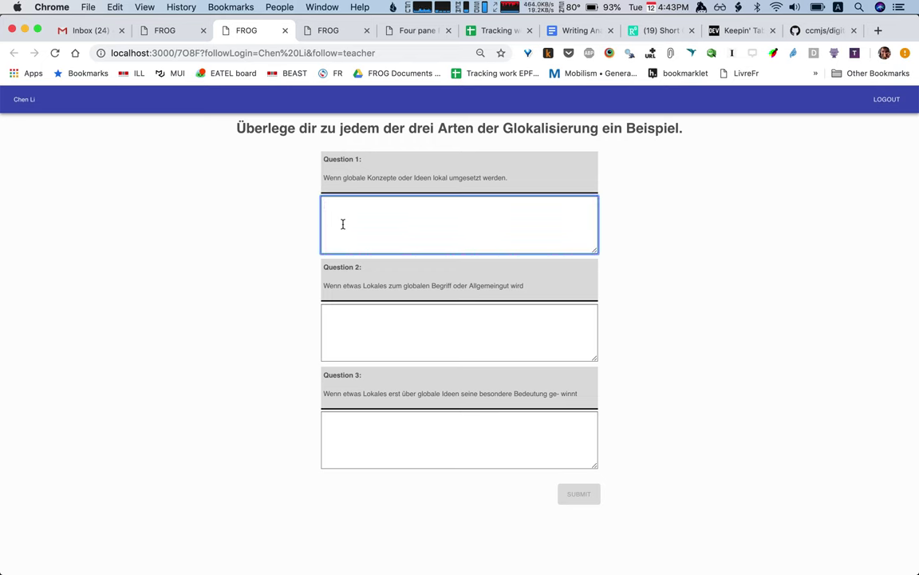
{"action": "type", "text": "Das gla"}
{"action": "left_click", "coordinate": [363, 349]}
{"action": "type", "text": "Hallo"}
{"action": "left_click", "coordinate": [399, 460]}
{"action": "type", "text": "Hoha"}
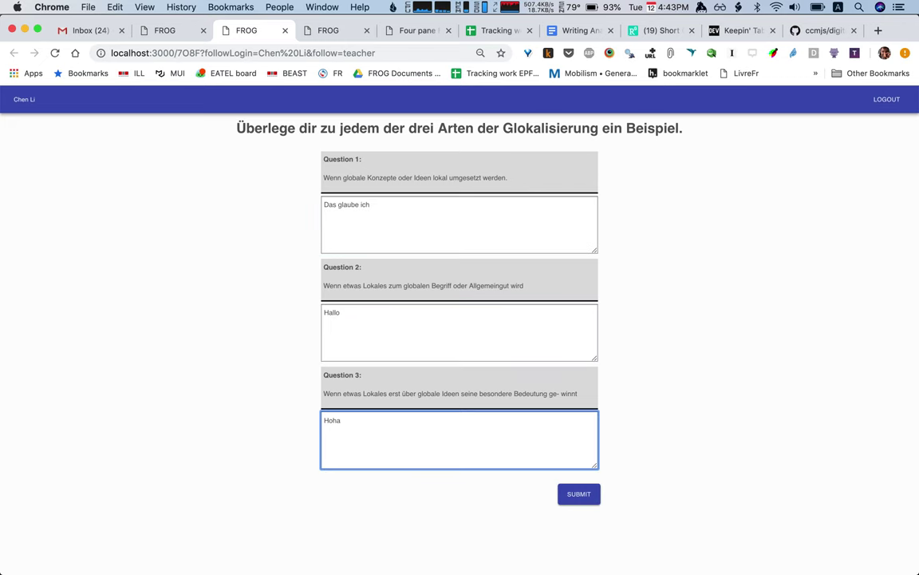
{"action": "key", "text": "ctrl+shift+Tab"}
{"action": "left_click", "coordinate": [457, 132]}
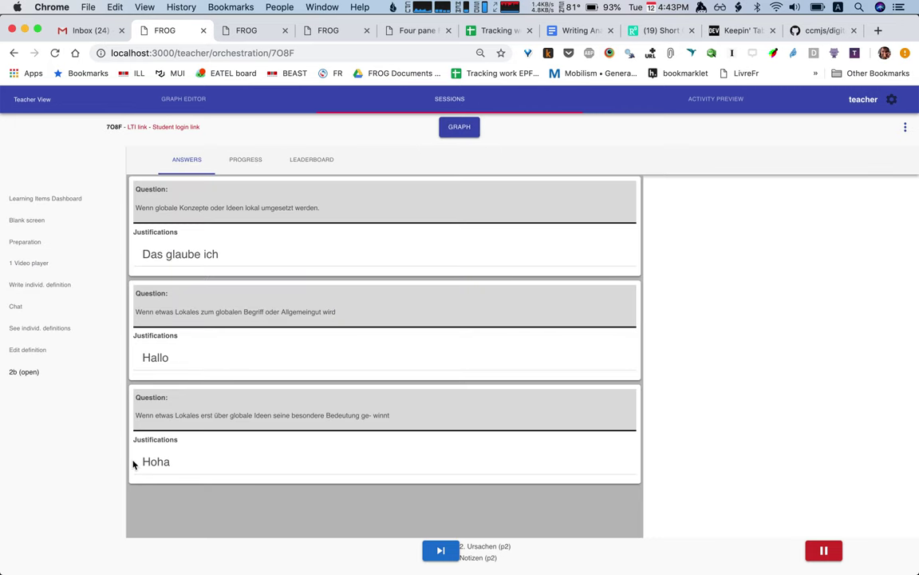
In the first student's pane of the four-pane view, answer question 2 with "11" and question 3 with "22"
{"action": "key", "text": "ctrl+Tab"}
{"action": "key", "text": "ctrl+Tab"}
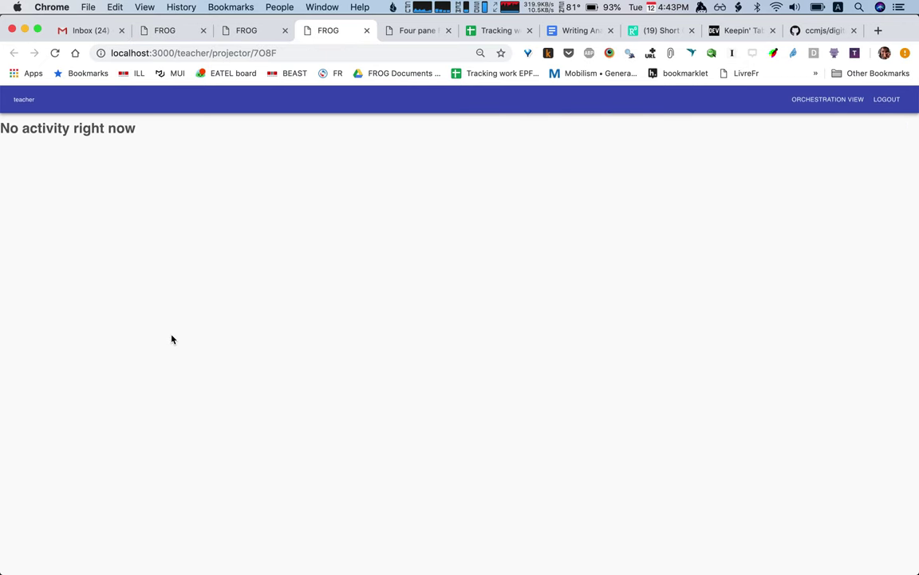
{"action": "key", "text": "ctrl+Tab"}
{"action": "left_click", "coordinate": [177, 216]}
{"action": "scroll", "coordinate": [162, 261], "scroll_direction": "down", "scroll_amount": 3}
{"action": "key", "text": "Tab"}
{"action": "type", "text": "11"}
{"action": "scroll", "coordinate": [162, 261], "scroll_direction": "down", "scroll_amount": 2}
{"action": "left_click", "coordinate": [162, 261]}
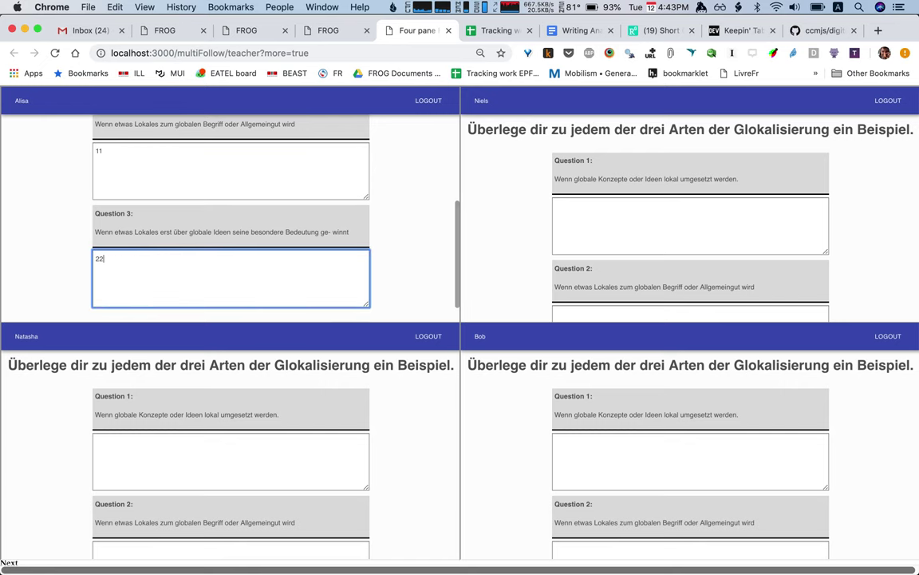
Review the students' collected answers to the three Glokalisierung questions in the teacher dashboard
{"action": "key", "text": "ctrl+shift+Tab"}
{"action": "key", "text": "ctrl+shift+Tab"}
{"action": "key", "text": "ctrl+shift+Tab"}
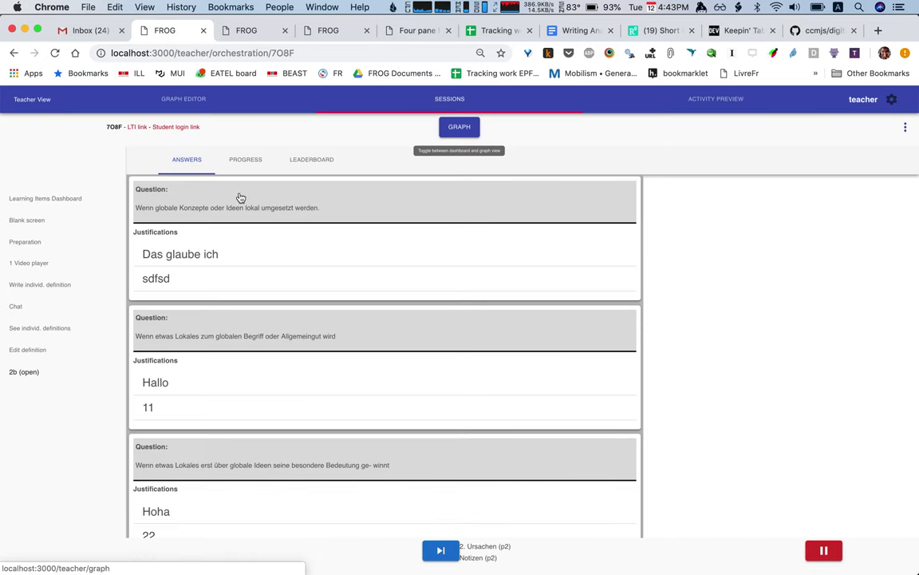
{"action": "scroll", "coordinate": [138, 347], "scroll_direction": "down", "scroll_amount": 1}
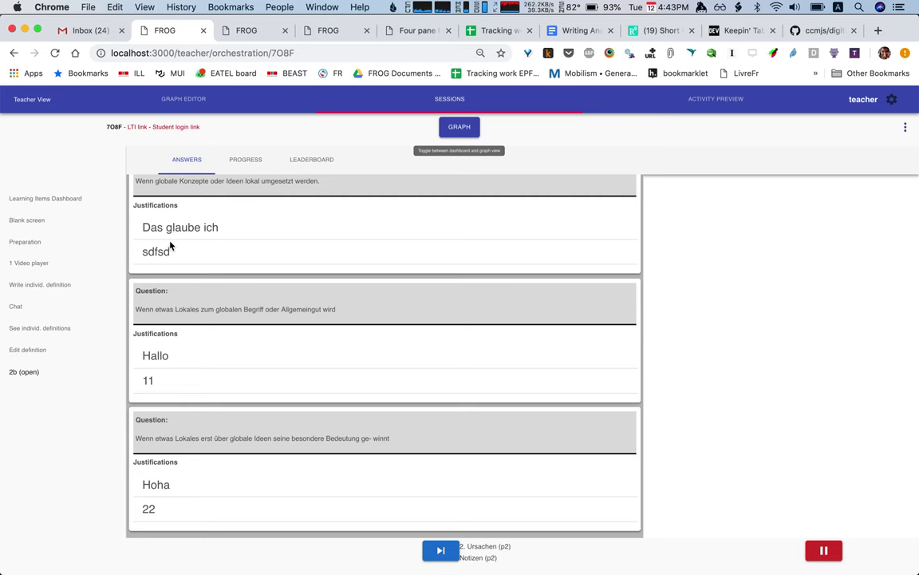
Return to the session graph, advance to activities 2. Ursachen and Notizen, and open them in the single student window
{"action": "left_click", "coordinate": [457, 129]}
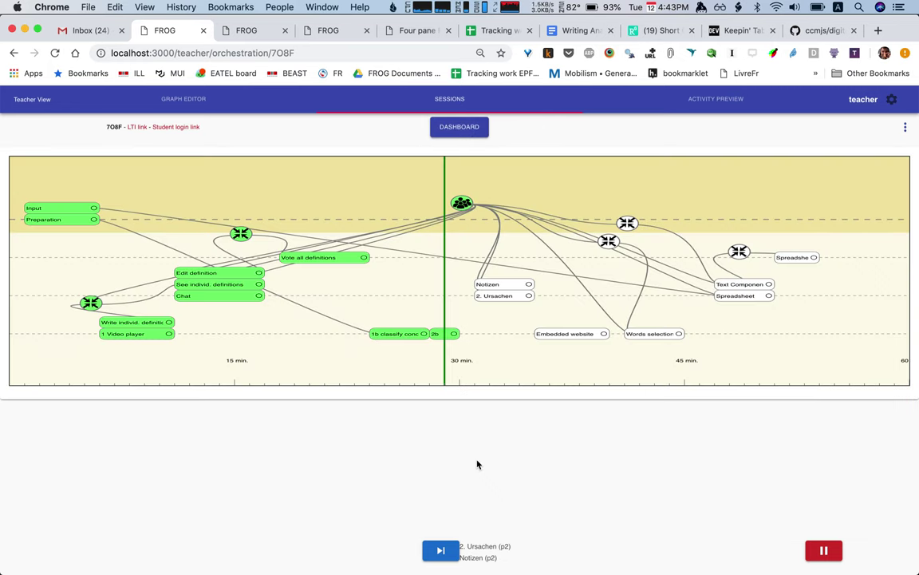
{"action": "left_click", "coordinate": [442, 551]}
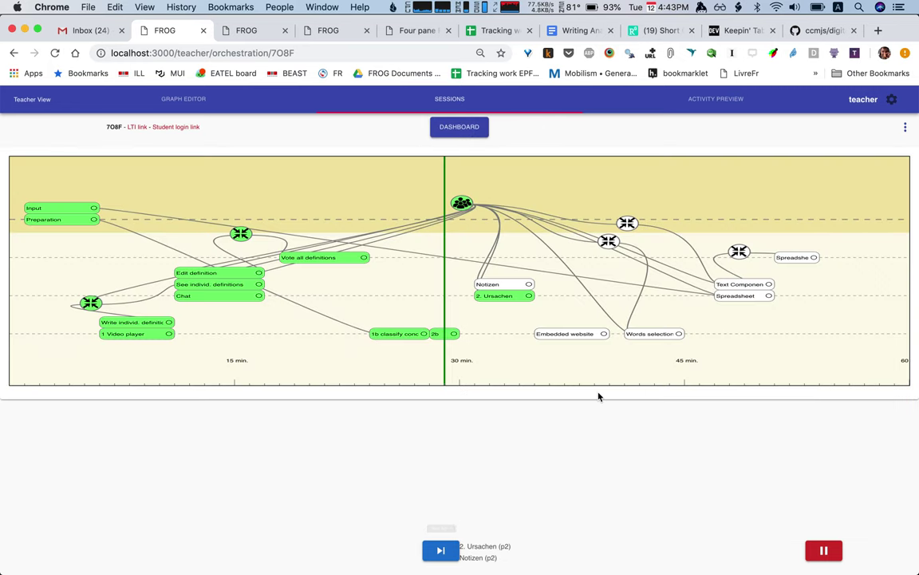
{"action": "left_click", "coordinate": [336, 30]}
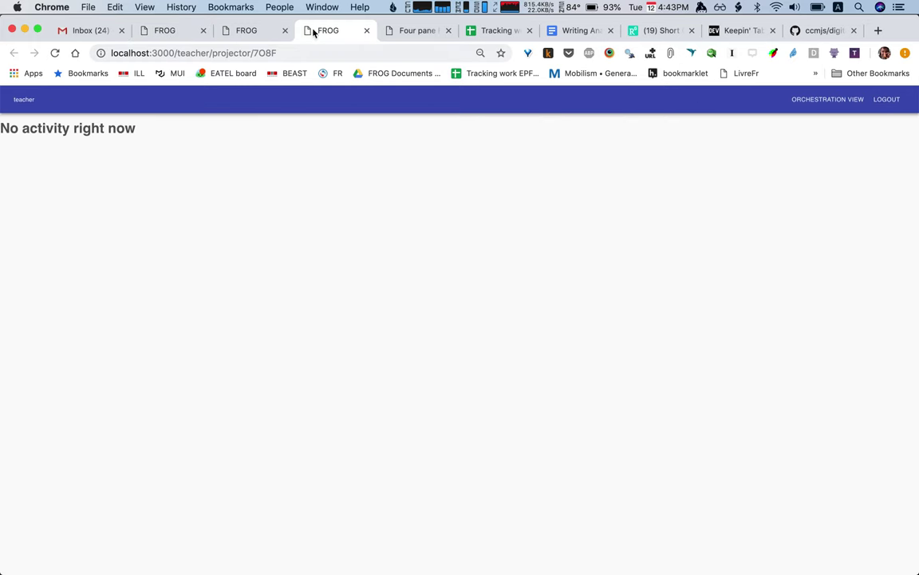
{"action": "left_click", "coordinate": [242, 32]}
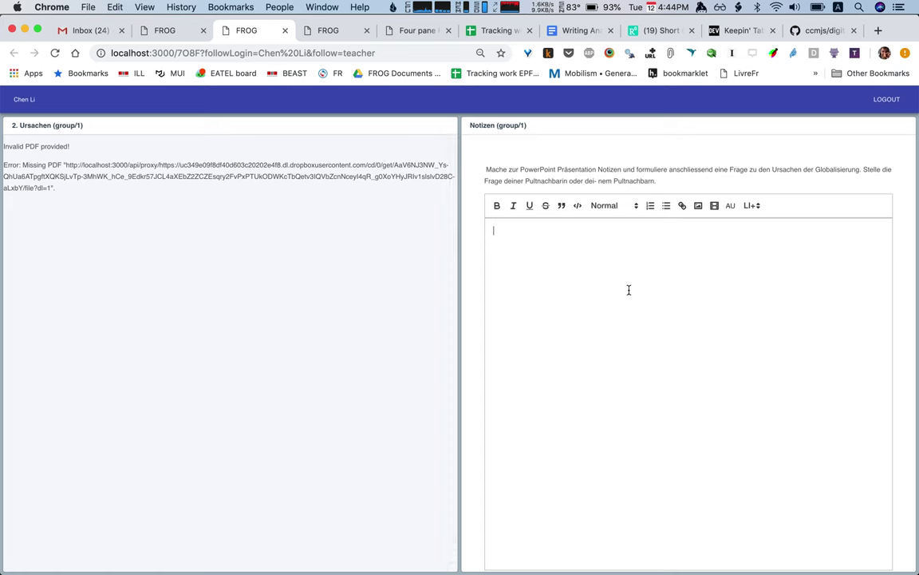
Write four lines of sample notes in the group 1 Notizen editor: "fsdfsdf", "sdf", "sd" and "sdf"
{"action": "type", "text": "sdsdf"}
{"action": "key", "text": "Return"}
{"action": "type", "text": "sdf"}
{"action": "key", "text": "Return"}
{"action": "type", "text": "sd"}
{"action": "key", "text": "Return"}
{"action": "type", "text": "sdf"}
In the four-pane view, add a line "sdfsdfsdfddsfds" to the second student's shared notes and "sfdsfdf" to the second line from the fourth student's pane
{"action": "key", "text": "ctrl+Tab"}
{"action": "key", "text": "ctrl+Tab"}
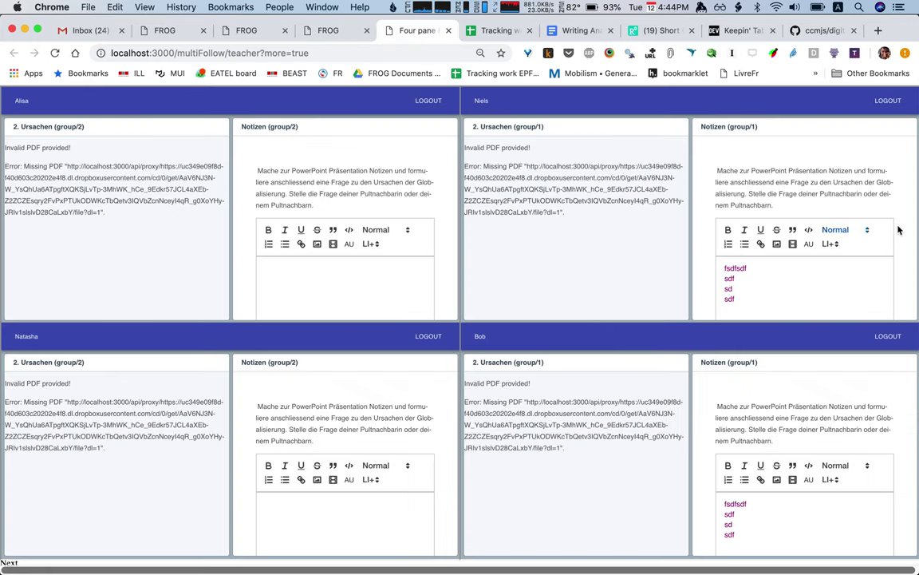
{"action": "double_click", "coordinate": [779, 275]}
{"action": "left_click", "coordinate": [768, 312]}
{"action": "key", "text": "Return"}
{"action": "type", "text": "sdfsdfsdfd"}
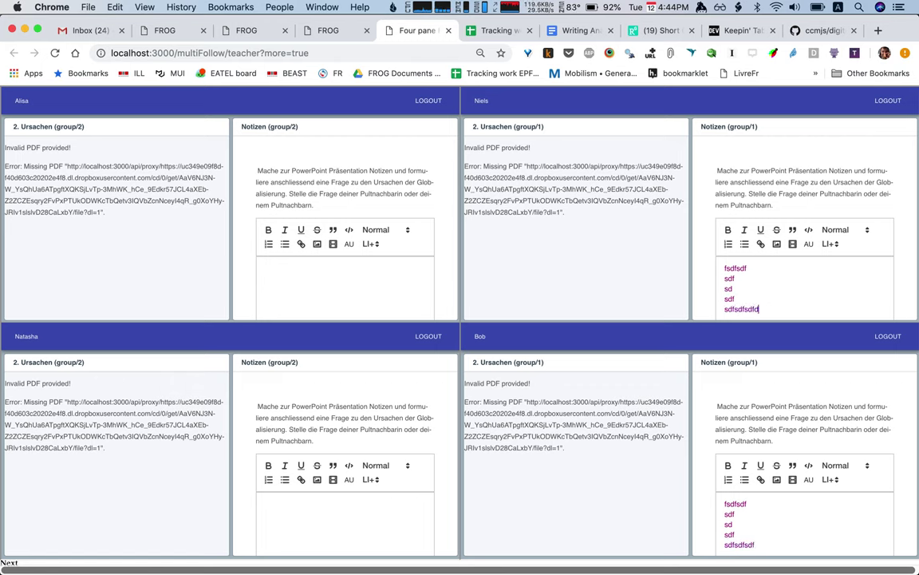
{"action": "left_click", "coordinate": [788, 518]}
{"action": "type", "text": "sfdsfdf"}
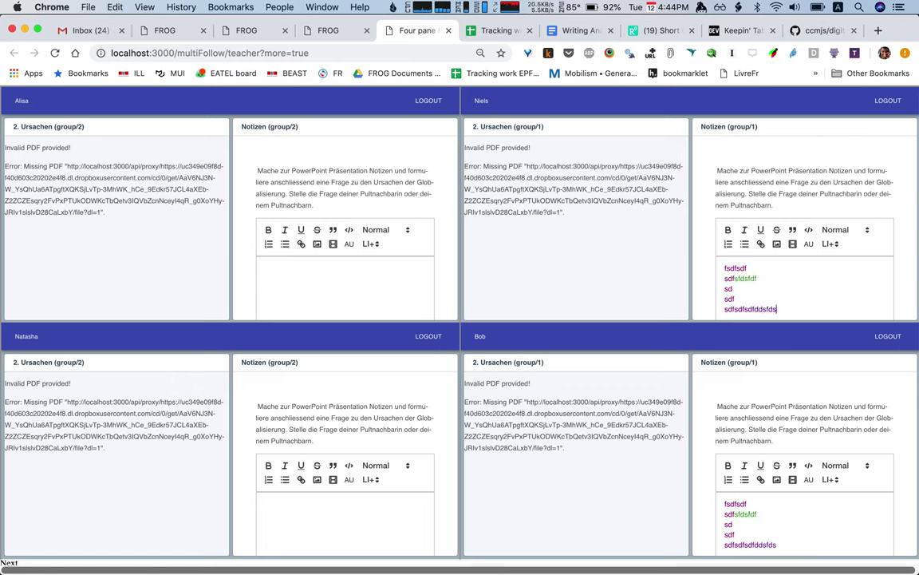
Advance the session to the Embedded website activity and open it in the single student window
{"action": "left_click", "coordinate": [237, 30]}
{"action": "left_click", "coordinate": [175, 30]}
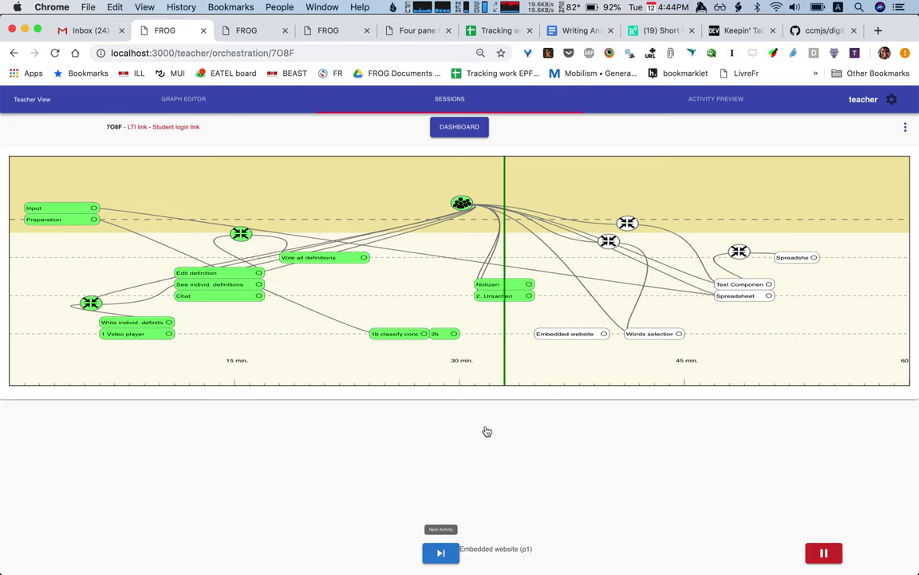
{"action": "left_click", "coordinate": [318, 32]}
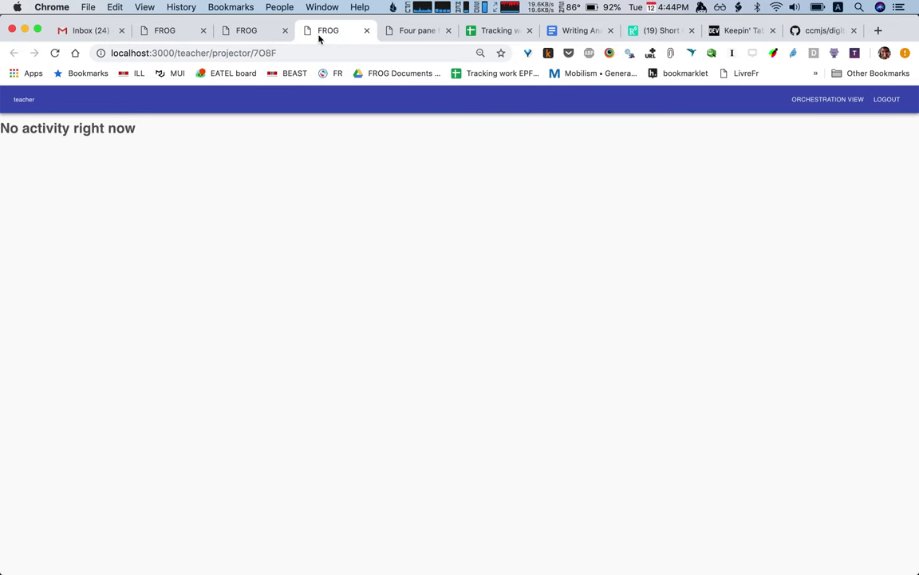
{"action": "left_click", "coordinate": [264, 34]}
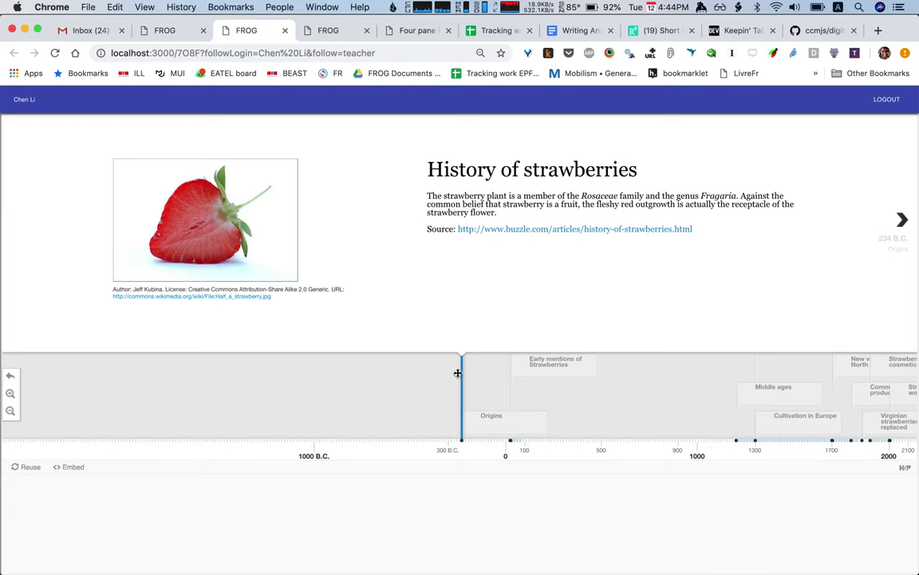
Browse the strawberry history timeline through its events, from Early mentions and Middle ages to Strawberries worldwide and back
{"action": "left_click", "coordinate": [559, 369]}
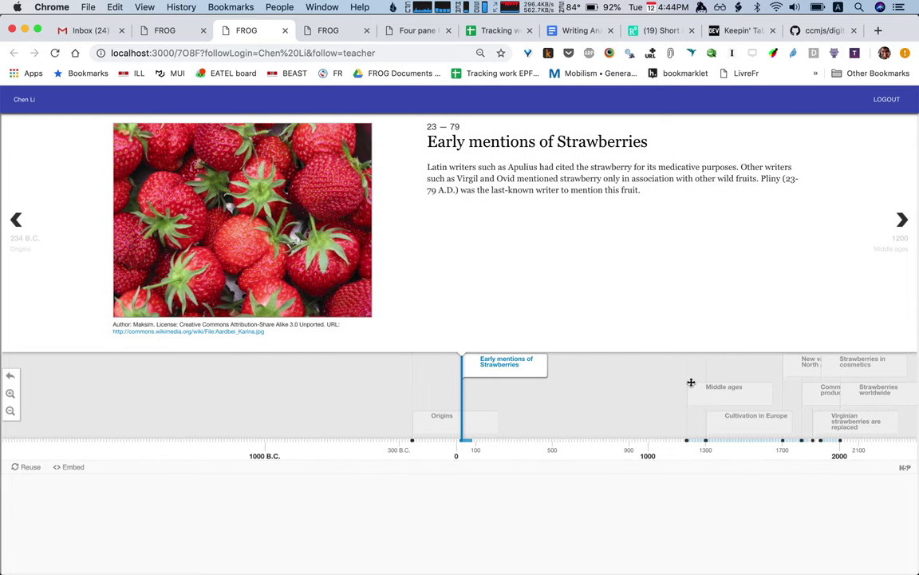
{"action": "left_click", "coordinate": [747, 396]}
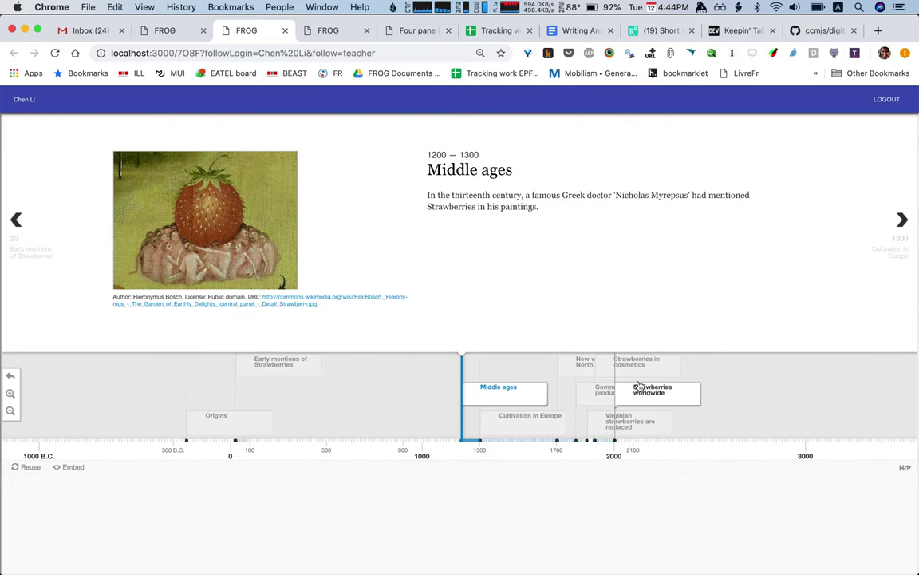
{"action": "left_click", "coordinate": [597, 367]}
{"action": "left_click", "coordinate": [565, 389]}
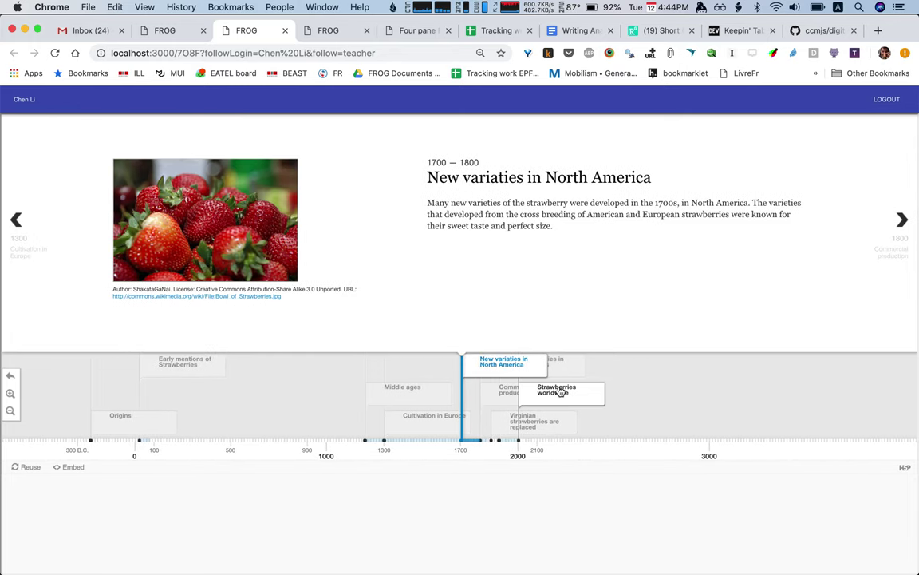
{"action": "left_click", "coordinate": [504, 424]}
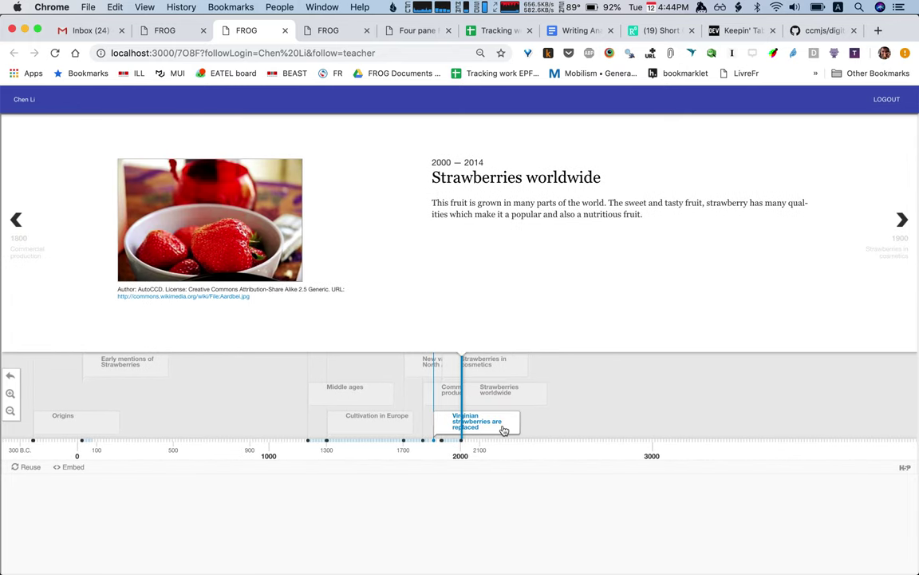
{"action": "left_click", "coordinate": [518, 373]}
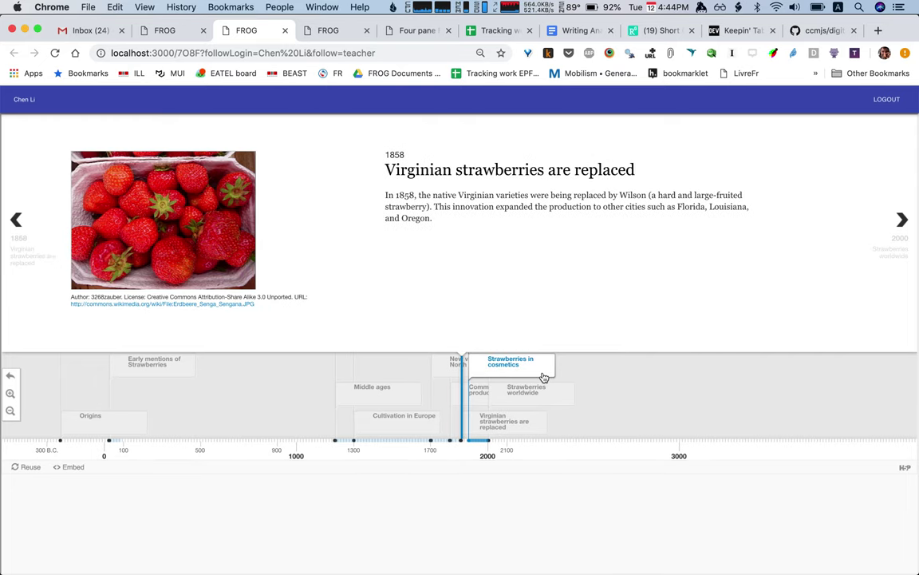
{"action": "left_click", "coordinate": [546, 390]}
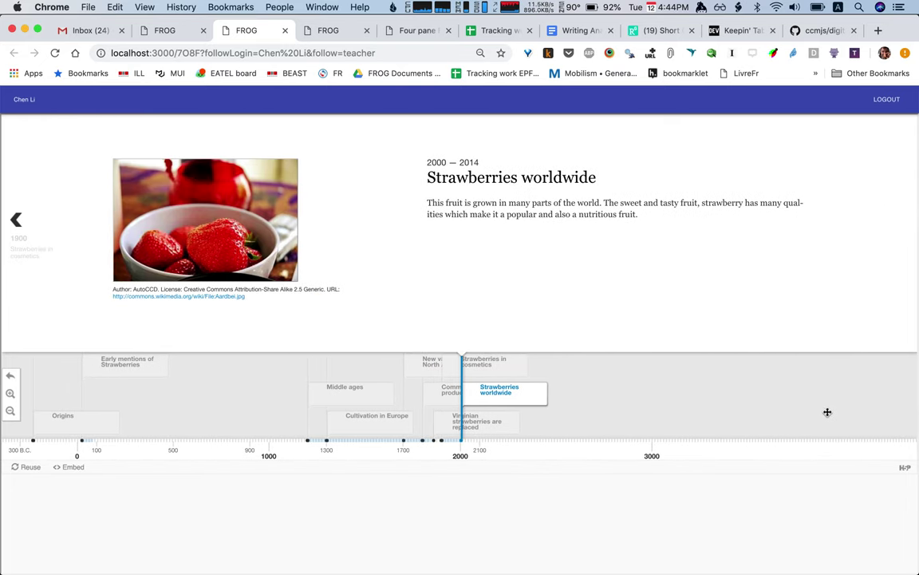
{"action": "left_click", "coordinate": [391, 415]}
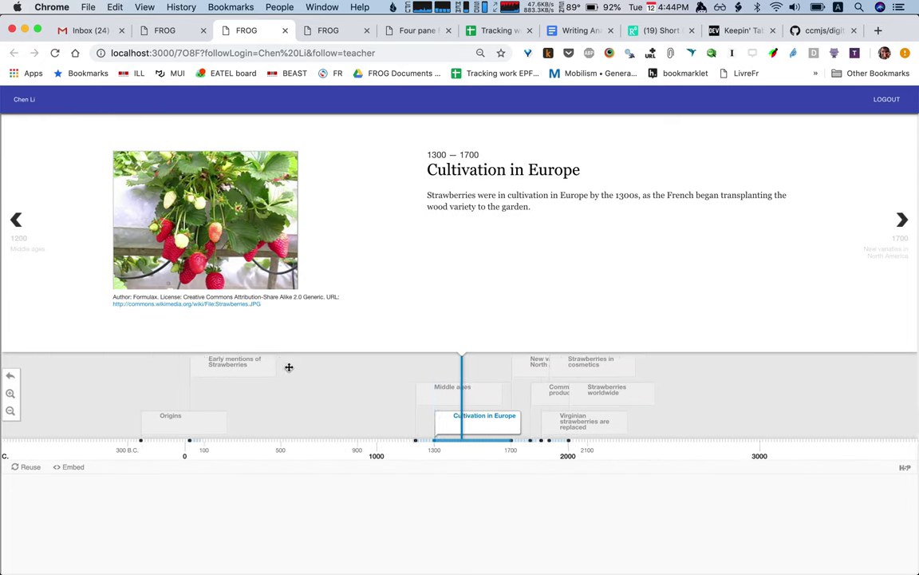
{"action": "left_click", "coordinate": [450, 389]}
{"action": "left_click", "coordinate": [302, 369]}
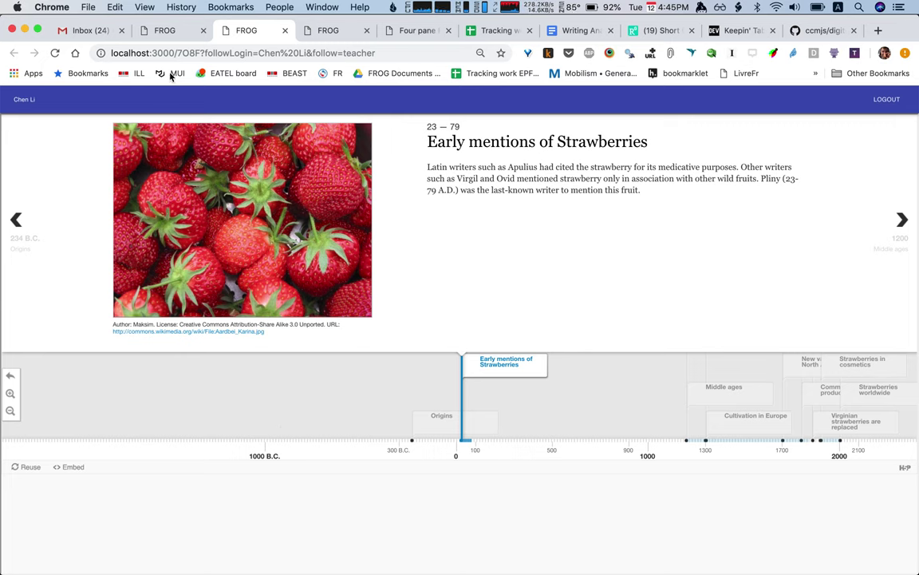
Advance the session to the Words selection activity and open it in the single student window
{"action": "left_click", "coordinate": [166, 32]}
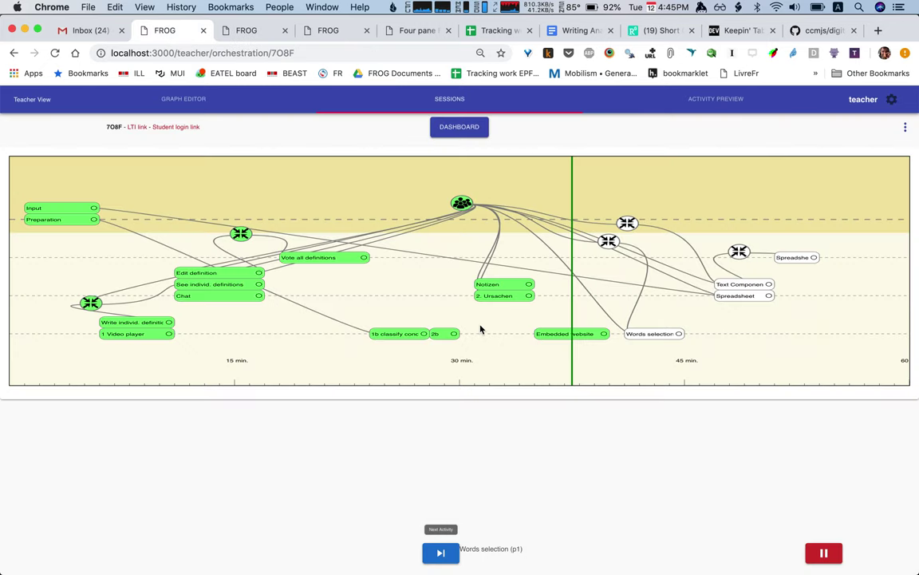
{"action": "left_click", "coordinate": [441, 553]}
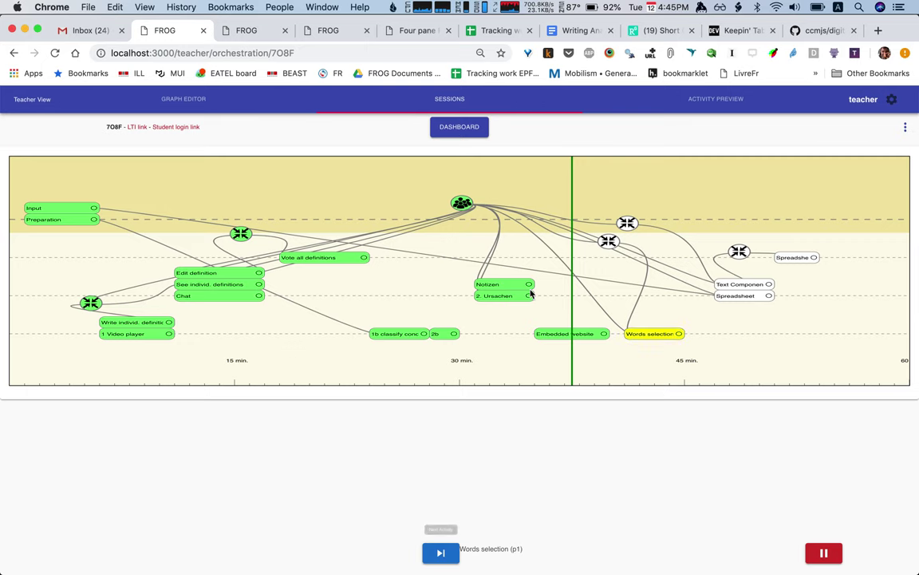
{"action": "left_click", "coordinate": [244, 30]}
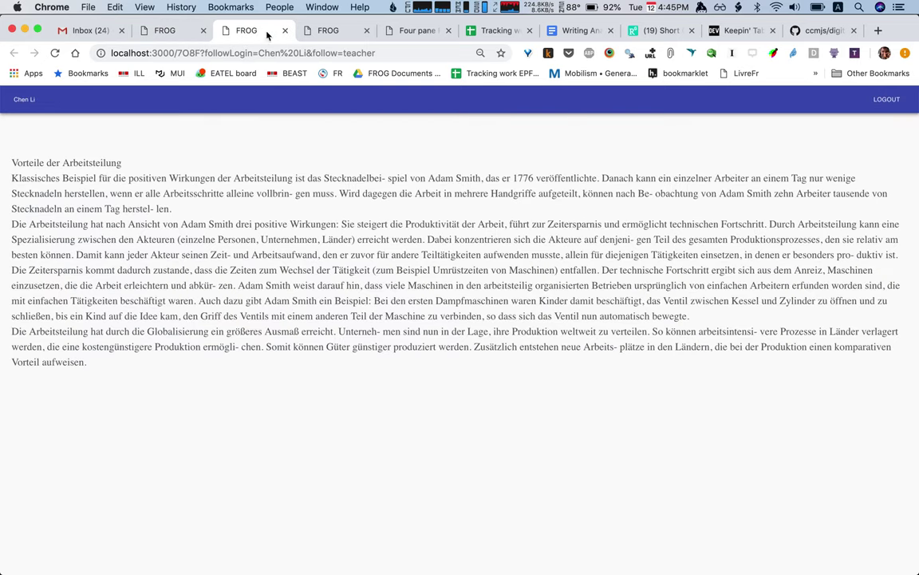
Compare the Arbeitsteilung texts assigned to the two student groups in the four-pane view
{"action": "left_click", "coordinate": [328, 30]}
{"action": "left_click", "coordinate": [415, 30]}
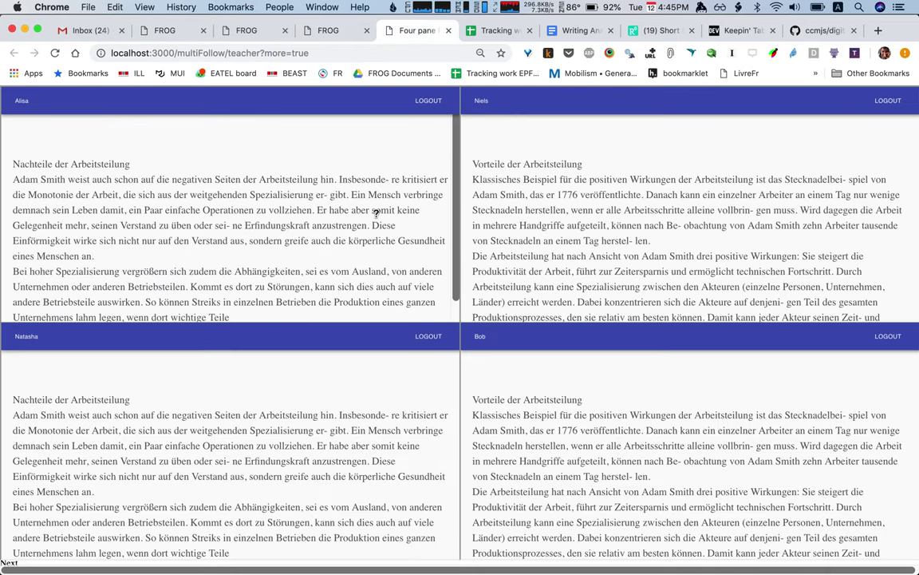
{"action": "scroll", "coordinate": [376, 214], "scroll_direction": "down", "scroll_amount": 5}
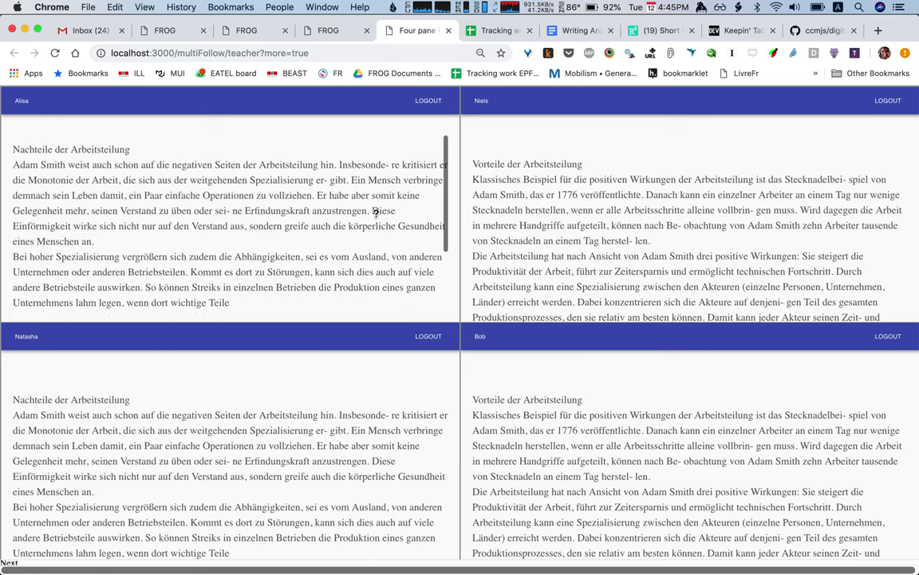
{"action": "scroll", "coordinate": [375, 214], "scroll_direction": "up", "scroll_amount": 5}
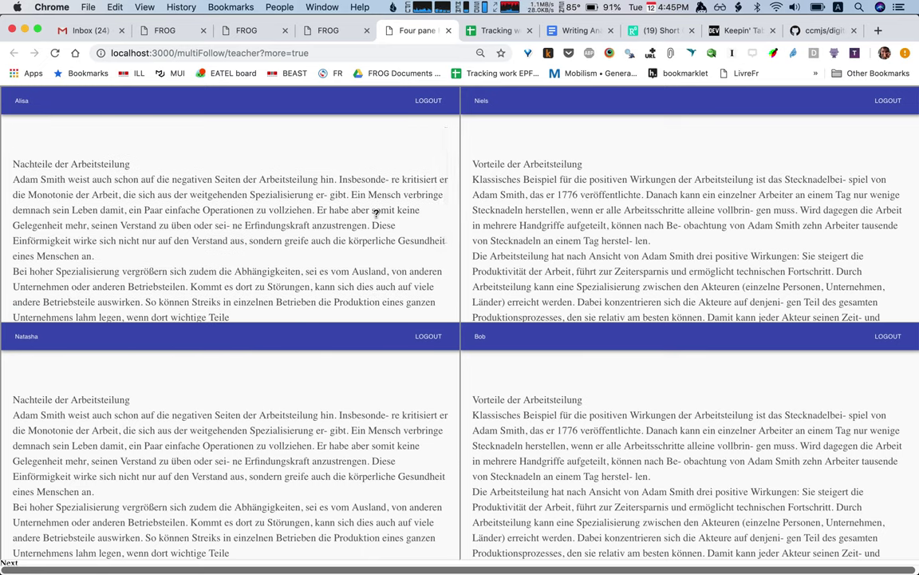
{"action": "scroll", "coordinate": [376, 214], "scroll_direction": "down", "scroll_amount": 5}
{"action": "scroll", "coordinate": [272, 463], "scroll_direction": "down", "scroll_amount": 5}
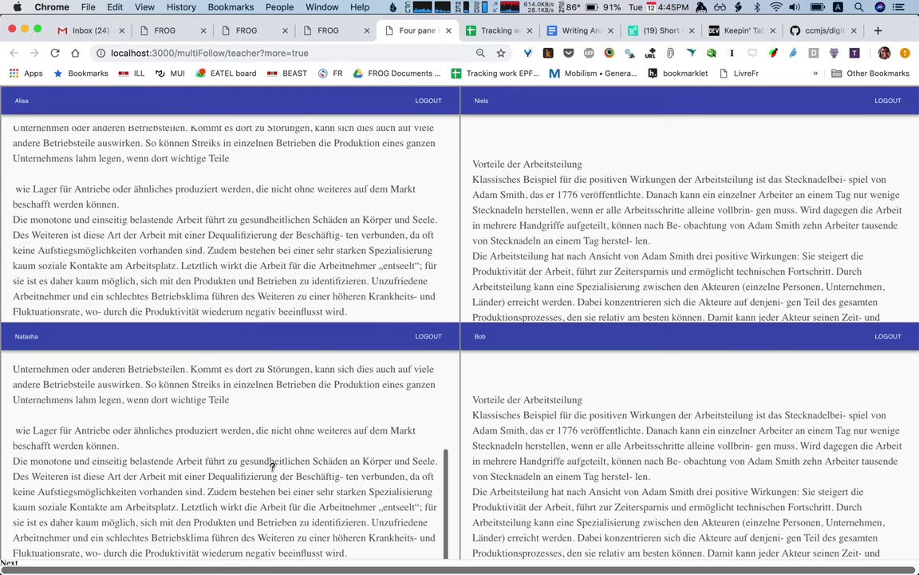
{"action": "scroll", "coordinate": [272, 467], "scroll_direction": "up", "scroll_amount": 5}
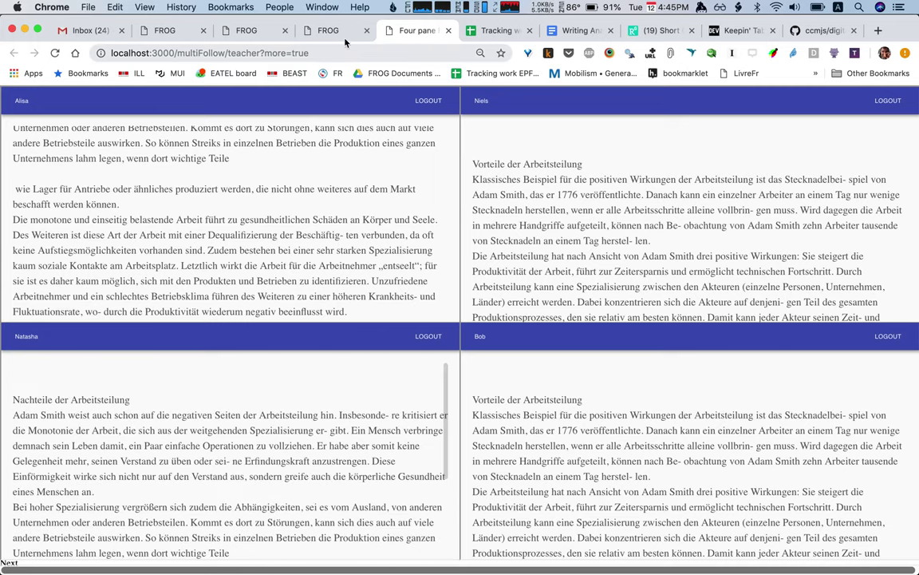
Open the data of the operator feeding Words selection in the session graph and examine its Config, Object and Product
{"action": "left_click", "coordinate": [310, 32]}
{"action": "left_click", "coordinate": [267, 33]}
{"action": "left_click", "coordinate": [183, 33]}
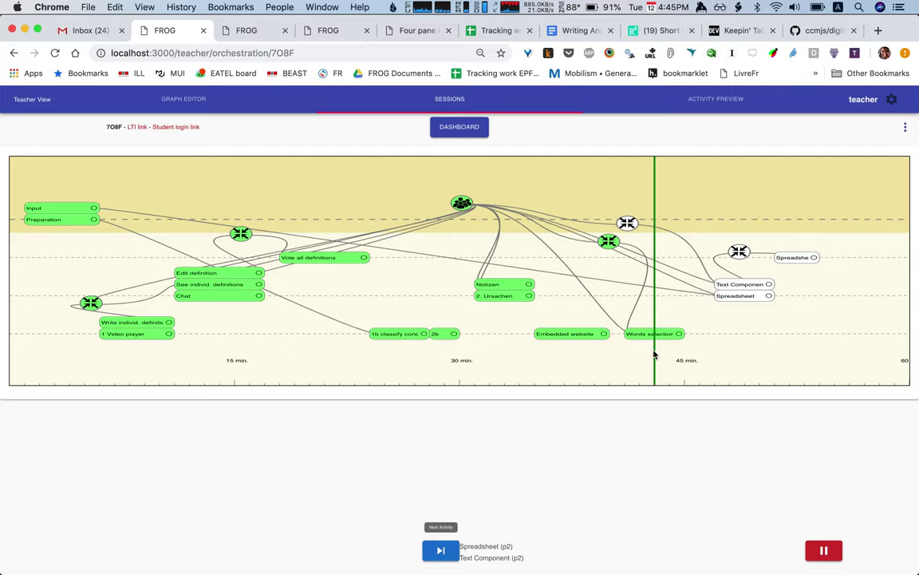
{"action": "left_click", "coordinate": [609, 243]}
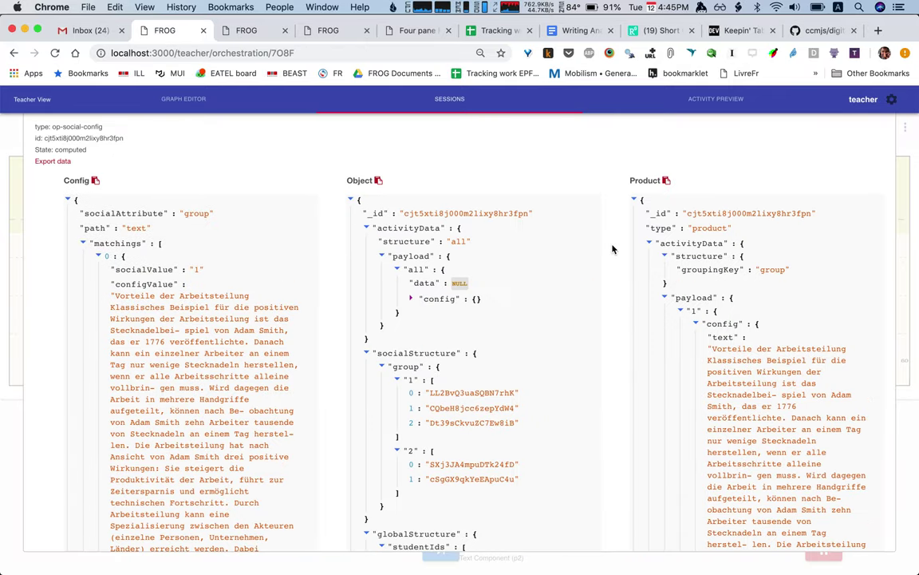
{"action": "scroll", "coordinate": [613, 250], "scroll_direction": "down", "scroll_amount": 10}
{"action": "scroll", "coordinate": [498, 272], "scroll_direction": "down", "scroll_amount": 10}
{"action": "scroll", "coordinate": [498, 272], "scroll_direction": "up", "scroll_amount": 20}
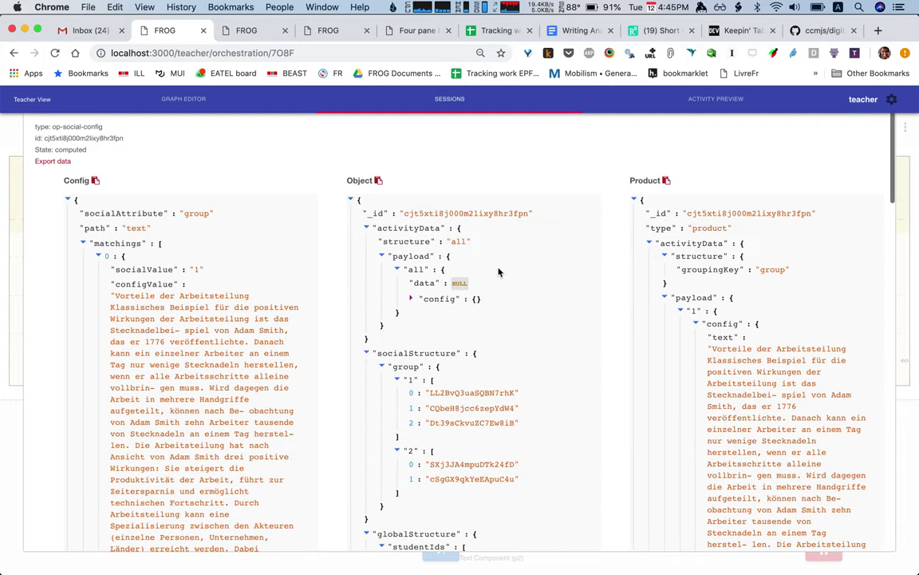
{"action": "scroll", "coordinate": [689, 322], "scroll_direction": "down", "scroll_amount": 3}
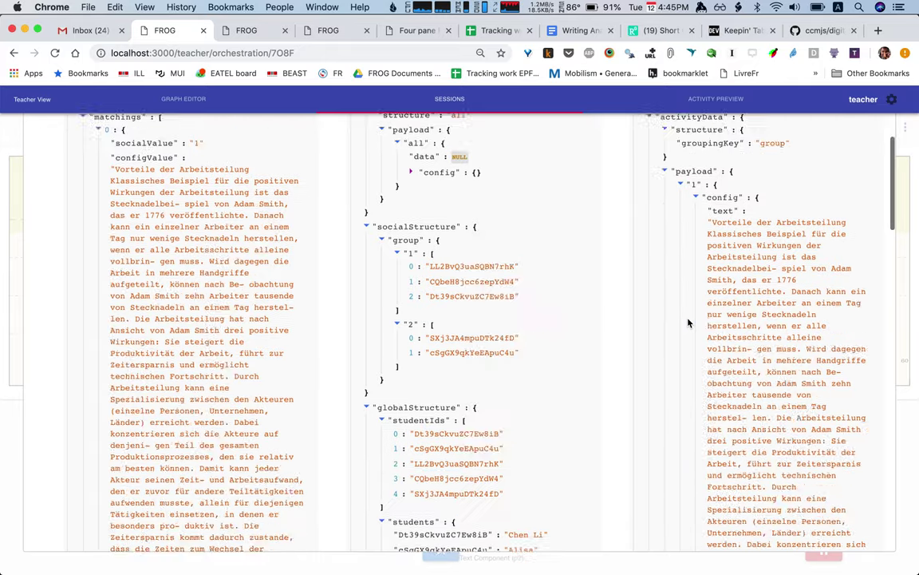
{"action": "scroll", "coordinate": [689, 322], "scroll_direction": "down", "scroll_amount": 20}
{"action": "scroll", "coordinate": [690, 323], "scroll_direction": "up", "scroll_amount": 20}
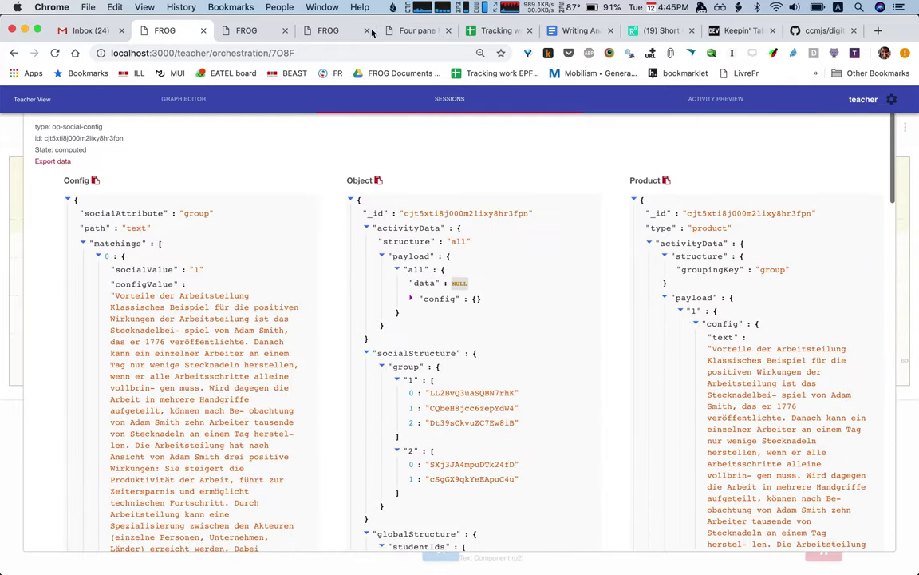
{"action": "key", "text": "Escape"}
In the four-pane view, highlight the words positiven, alle and Arbeitsschritte in one student's Vorteile der Arbeitsteilung text
{"action": "left_click", "coordinate": [337, 36]}
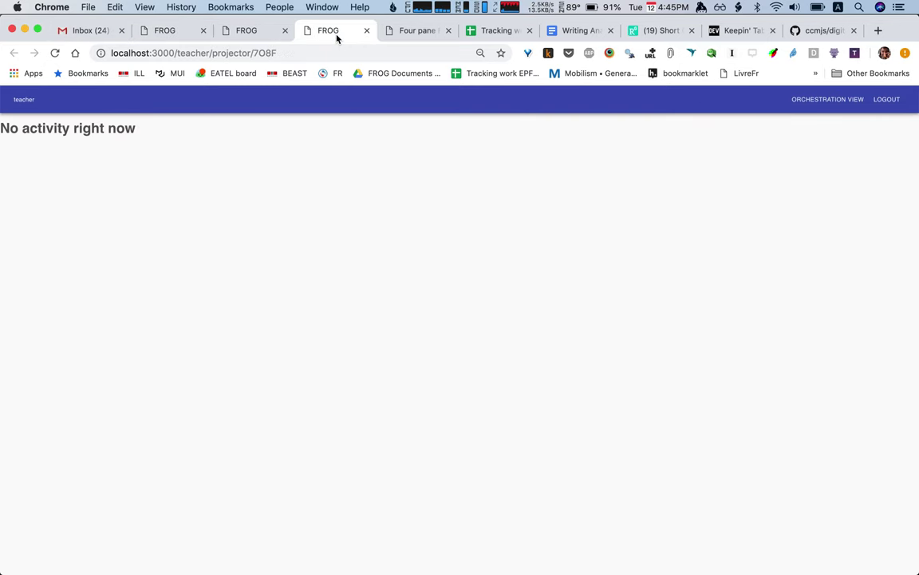
{"action": "left_click", "coordinate": [406, 33]}
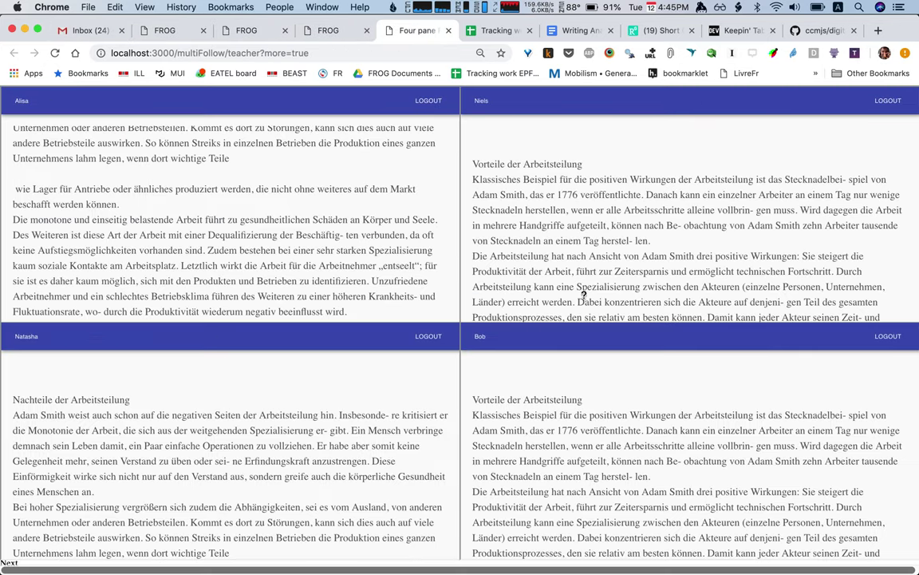
{"action": "scroll", "coordinate": [490, 219], "scroll_direction": "down", "scroll_amount": 1}
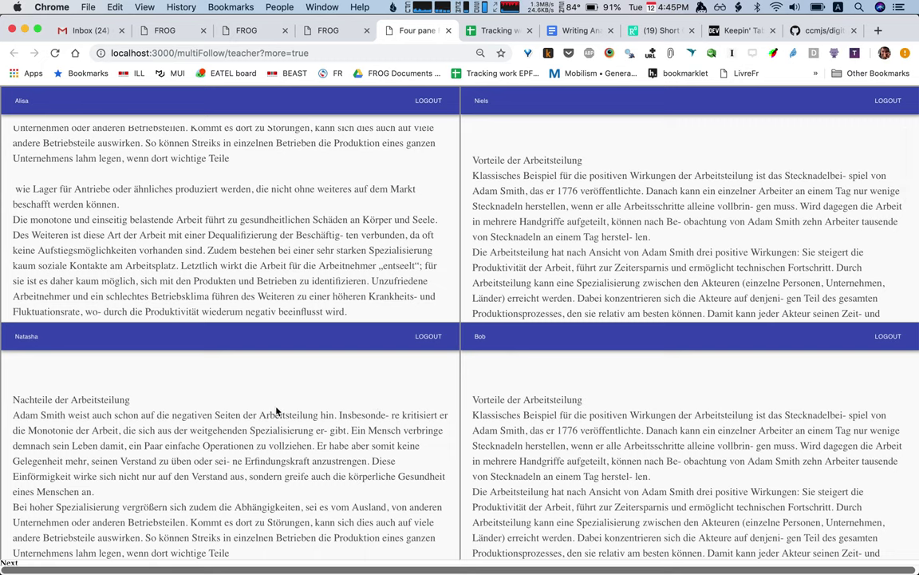
{"action": "scroll", "coordinate": [305, 263], "scroll_direction": "up", "scroll_amount": 5}
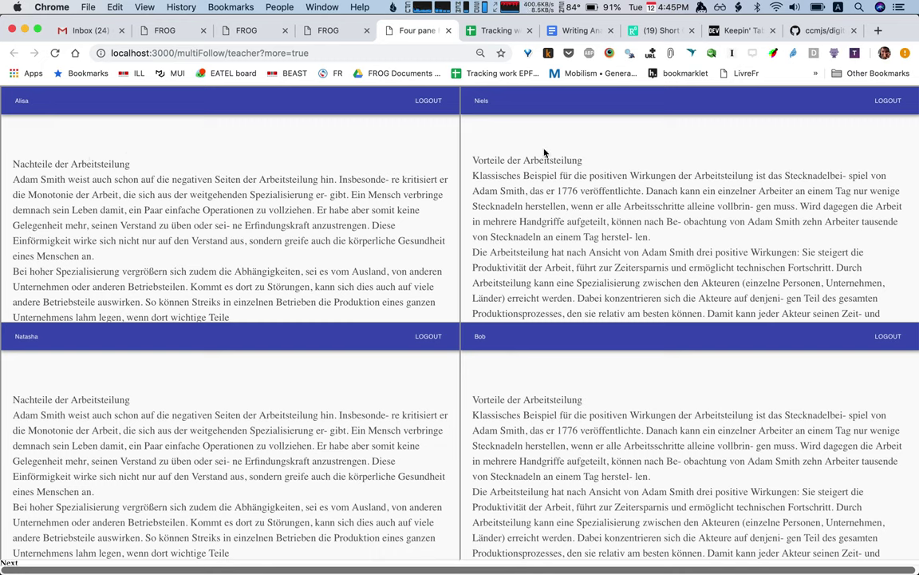
{"action": "scroll", "coordinate": [505, 157], "scroll_direction": "down", "scroll_amount": 2}
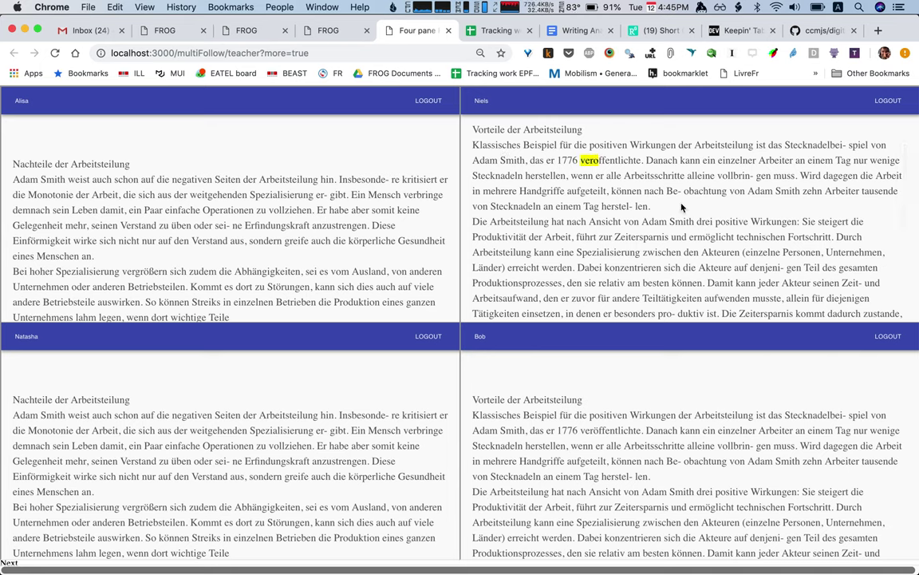
{"action": "left_click", "coordinate": [595, 145]}
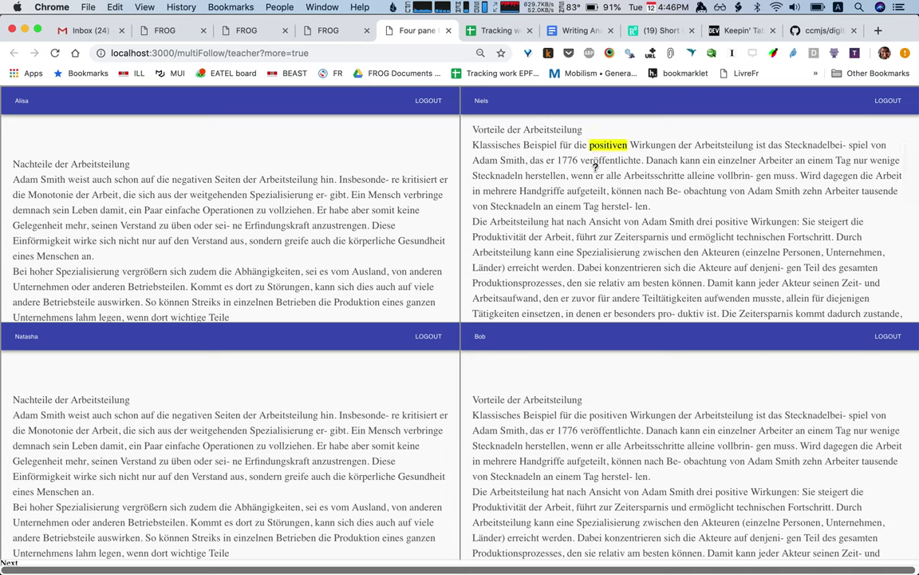
{"action": "left_click", "coordinate": [614, 176]}
{"action": "left_click", "coordinate": [648, 175]}
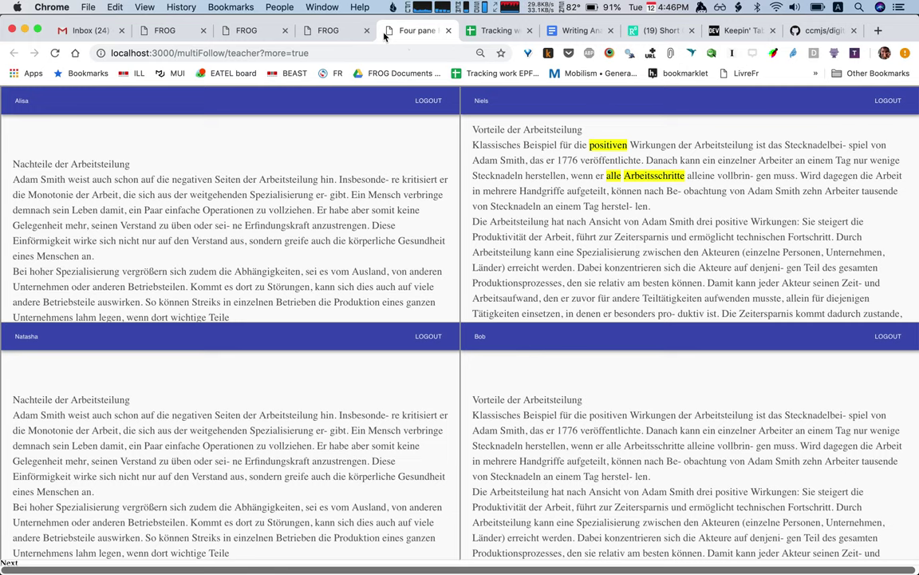
Examine the Words selection results in the teacher dashboard, both as the Wordrank list and as highlights in the full text
{"action": "left_click", "coordinate": [233, 29]}
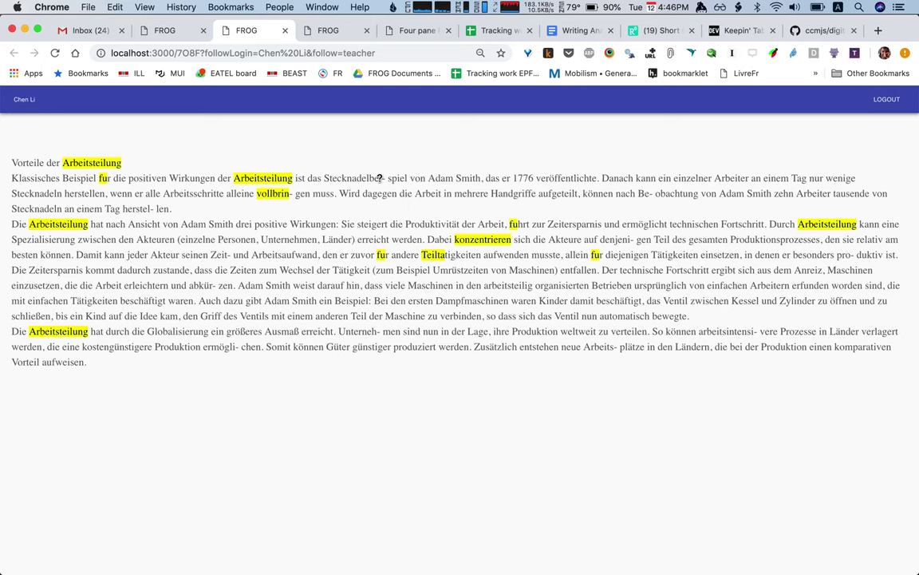
{"action": "left_click", "coordinate": [165, 31]}
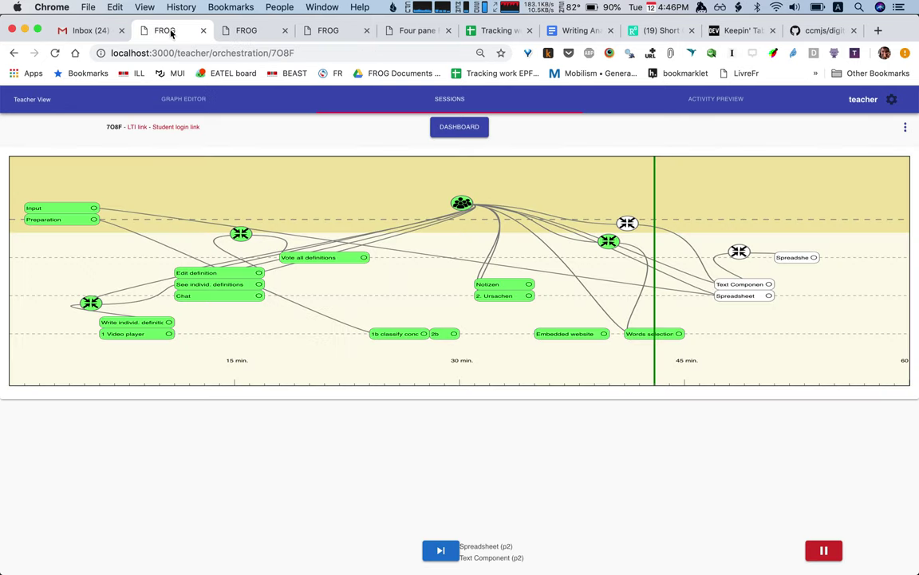
{"action": "left_click", "coordinate": [458, 128]}
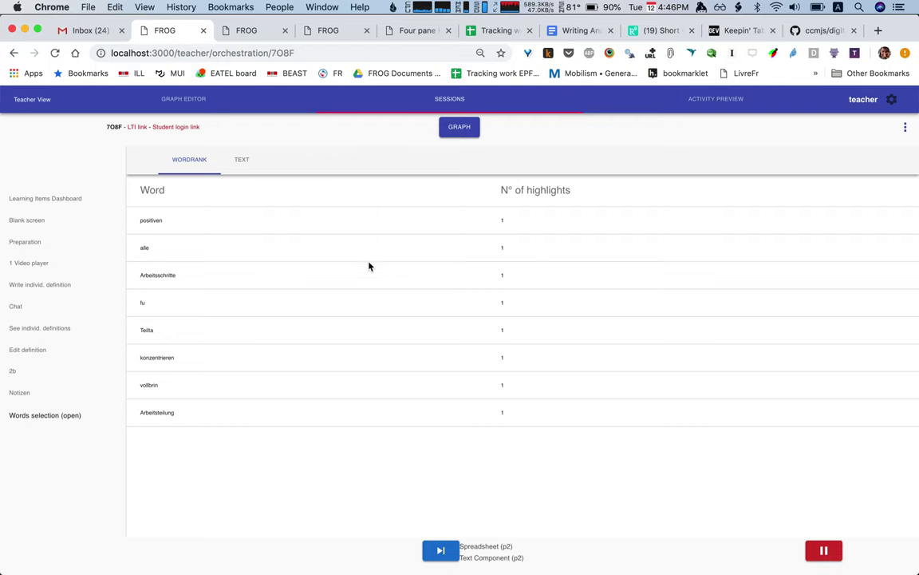
{"action": "left_click", "coordinate": [241, 160]}
{"action": "scroll", "coordinate": [287, 255], "scroll_direction": "down", "scroll_amount": 3}
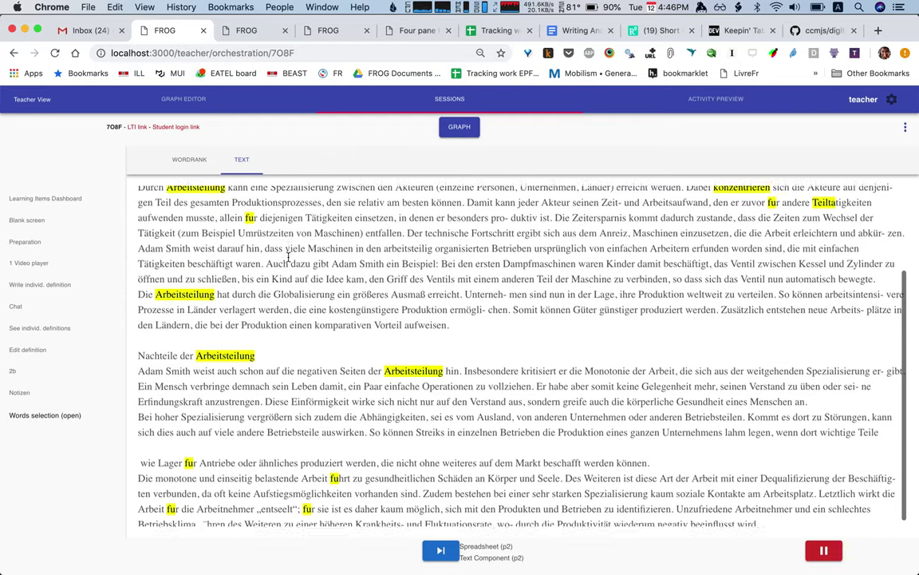
{"action": "scroll", "coordinate": [287, 257], "scroll_direction": "up", "scroll_amount": 3}
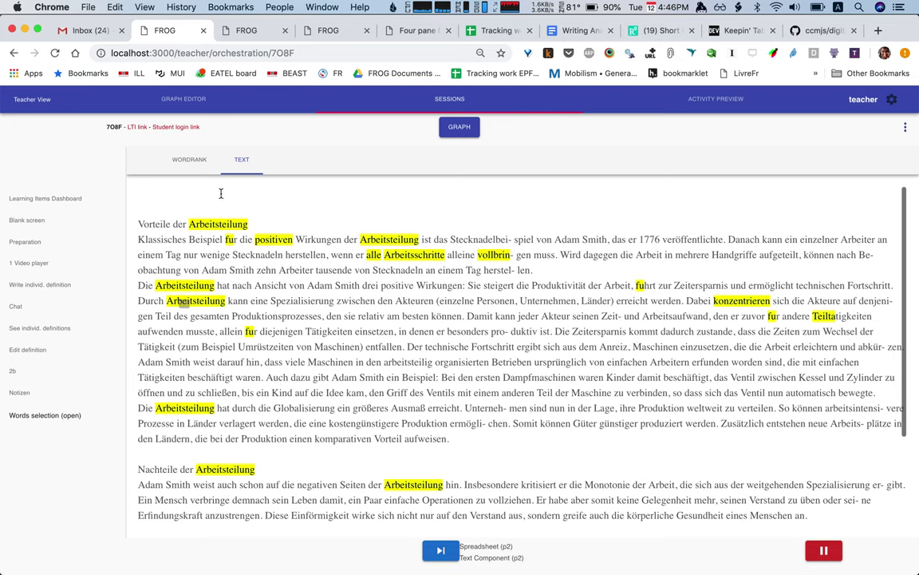
{"action": "scroll", "coordinate": [240, 343], "scroll_direction": "down", "scroll_amount": 3}
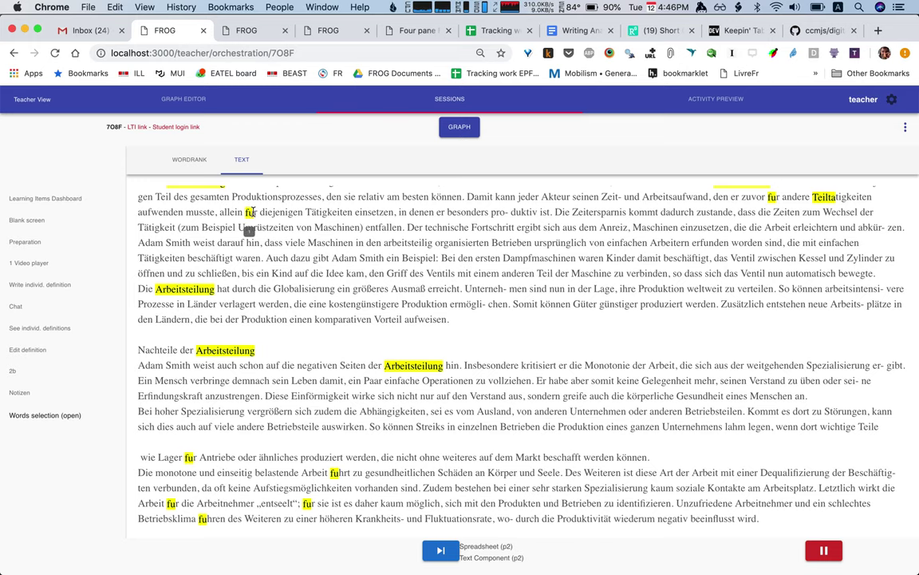
{"action": "scroll", "coordinate": [227, 190], "scroll_direction": "up", "scroll_amount": 3}
Return to the session graph, advance to the group Spreadsheet and Text Component activities, and open them in the single student window
{"action": "left_click", "coordinate": [445, 134]}
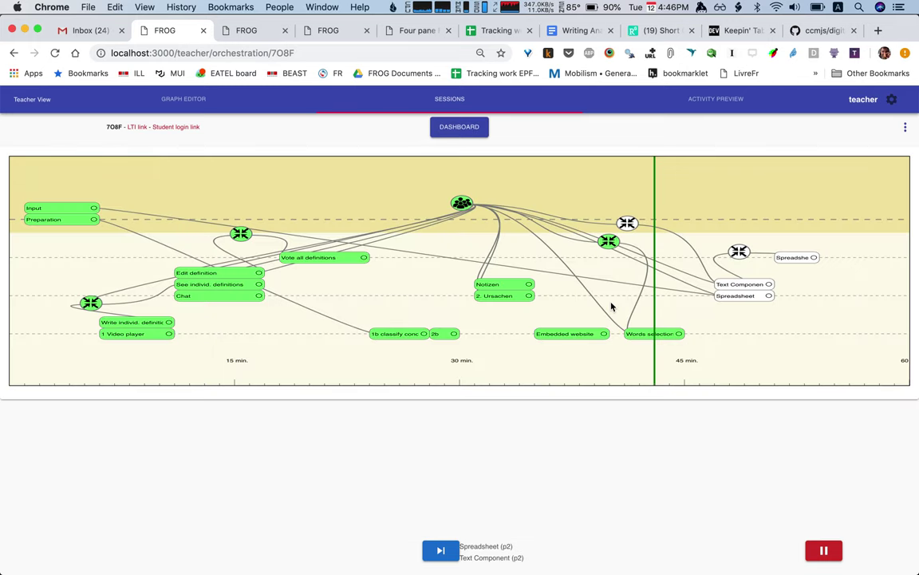
{"action": "left_click", "coordinate": [440, 550]}
{"action": "left_click", "coordinate": [252, 32]}
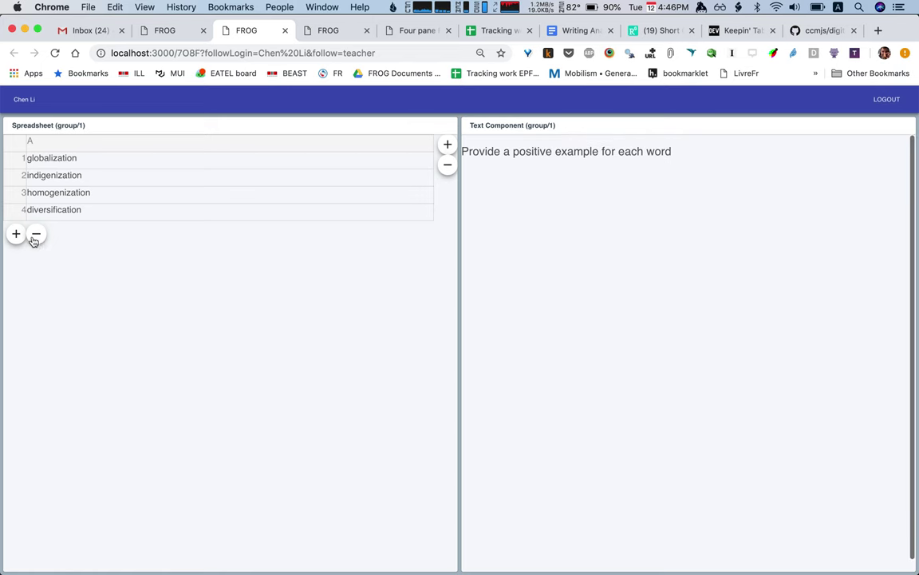
Add column B to the group 1 spreadsheet, entering "globalizatoin is good" for globalization and "homogenization can do wonders" for homogenization
{"action": "left_click", "coordinate": [448, 145]}
{"action": "double_click", "coordinate": [257, 161]}
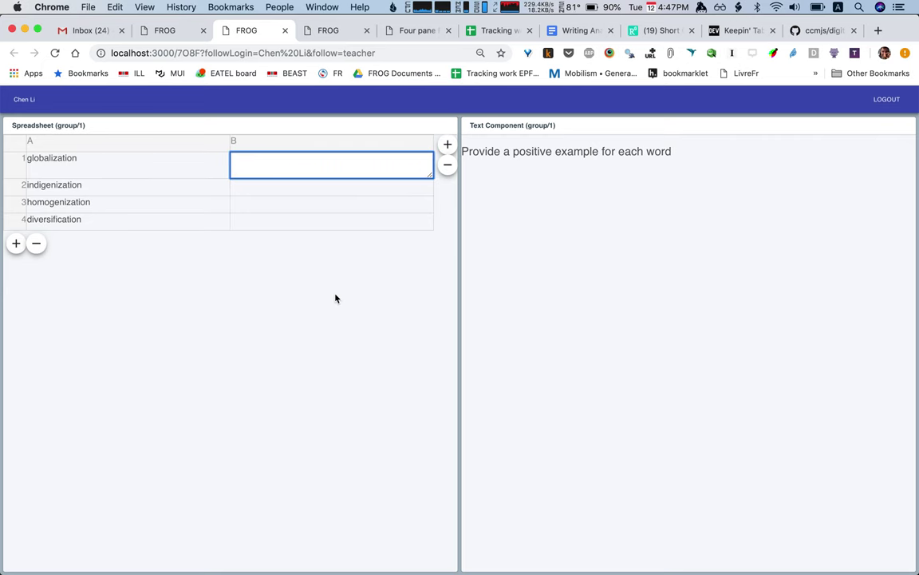
{"action": "type", "text": "globalizatoin is good"}
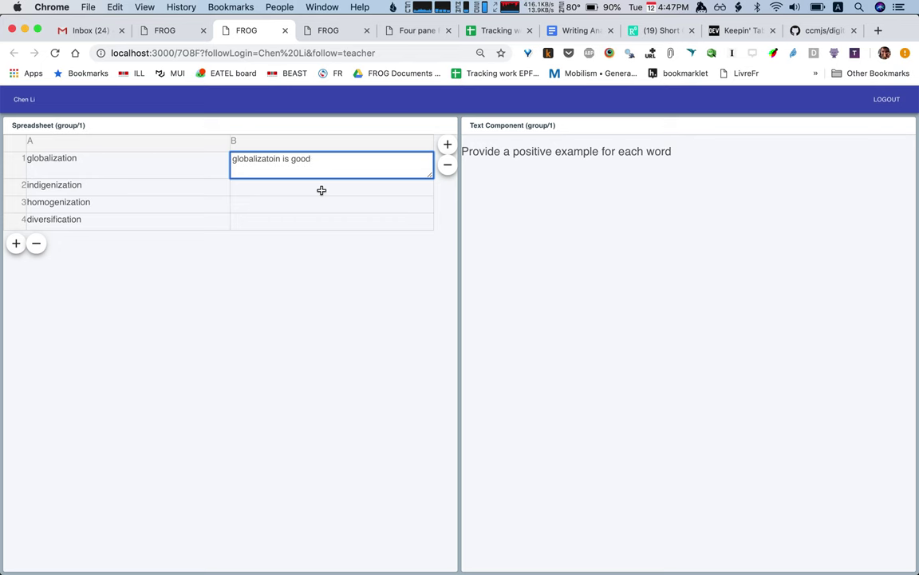
{"action": "double_click", "coordinate": [320, 190]}
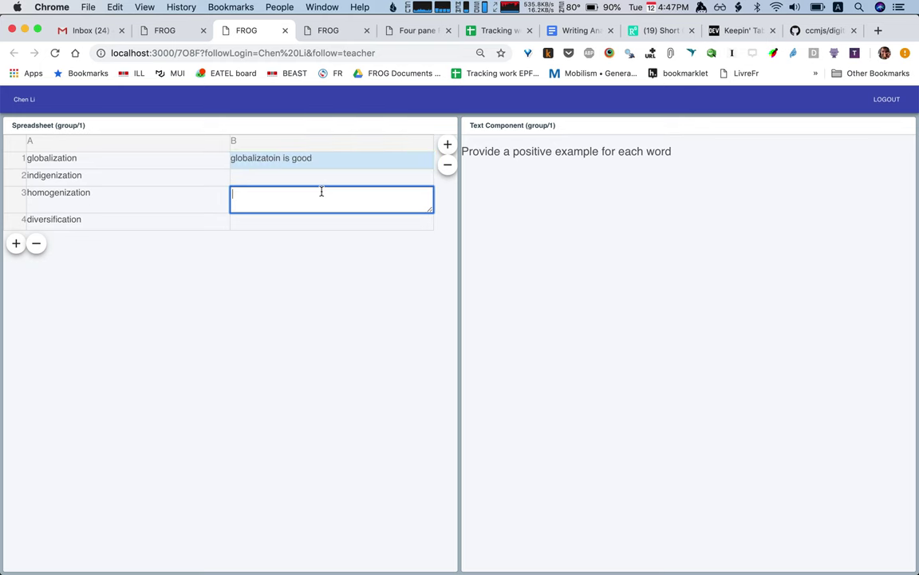
{"action": "type", "text": "homogenizatio"}
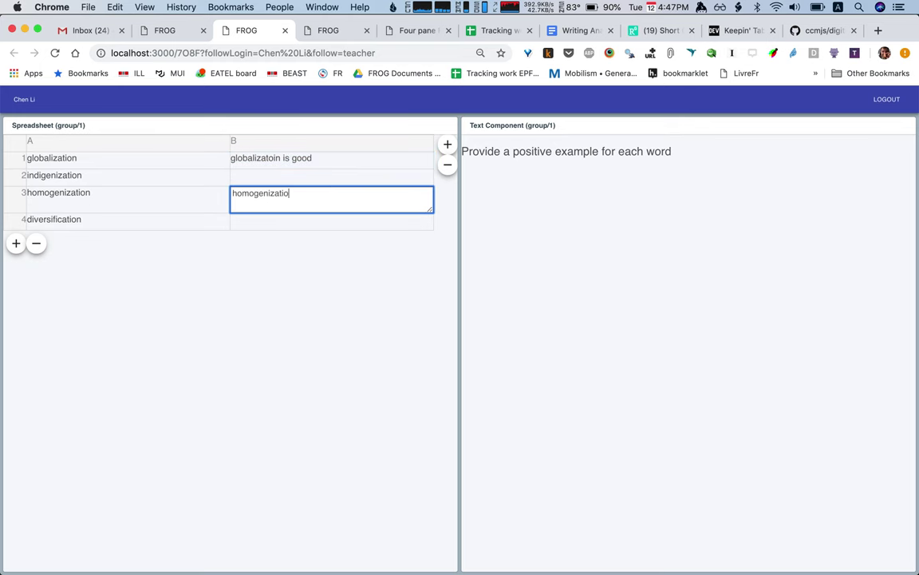
{"action": "type", "text": "n can do wonders"}
In the four-pane view, add column B to the group 2 spreadsheet and enter "difficult" for globalization
{"action": "key", "text": "ctrl+Tab"}
{"action": "key", "text": "ctrl+Tab"}
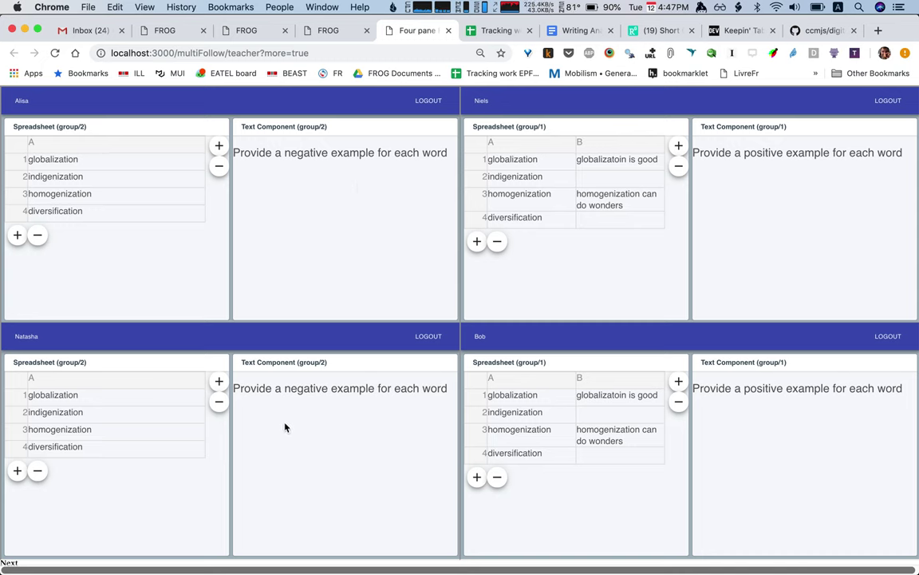
{"action": "left_click", "coordinate": [219, 380]}
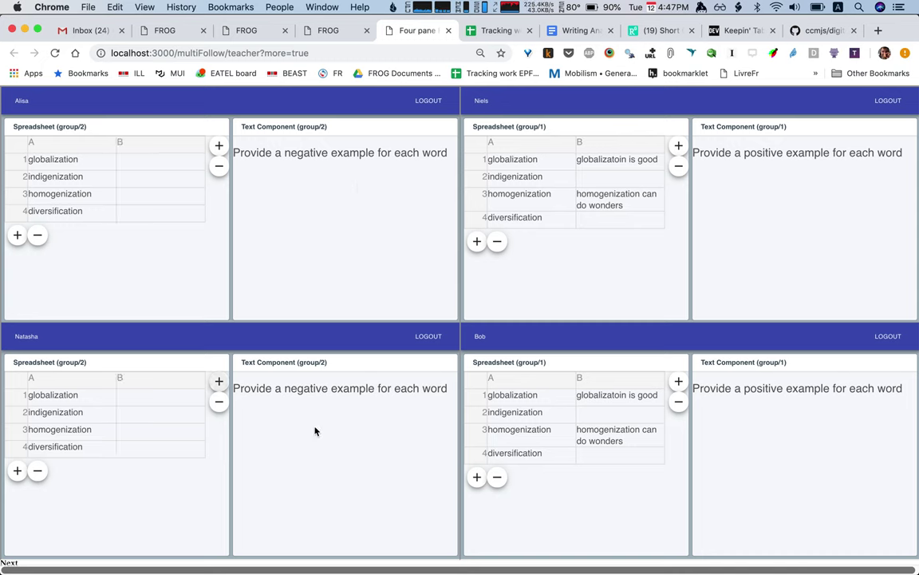
{"action": "double_click", "coordinate": [131, 401]}
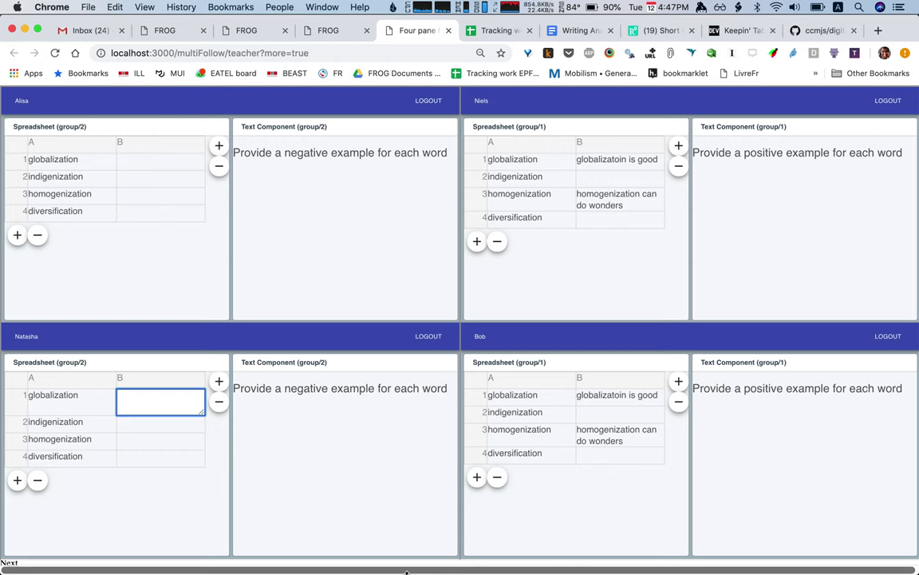
{"action": "type", "text": "d"}
{"action": "key", "text": "BackSpace"}
{"action": "type", "text": "difficult"}
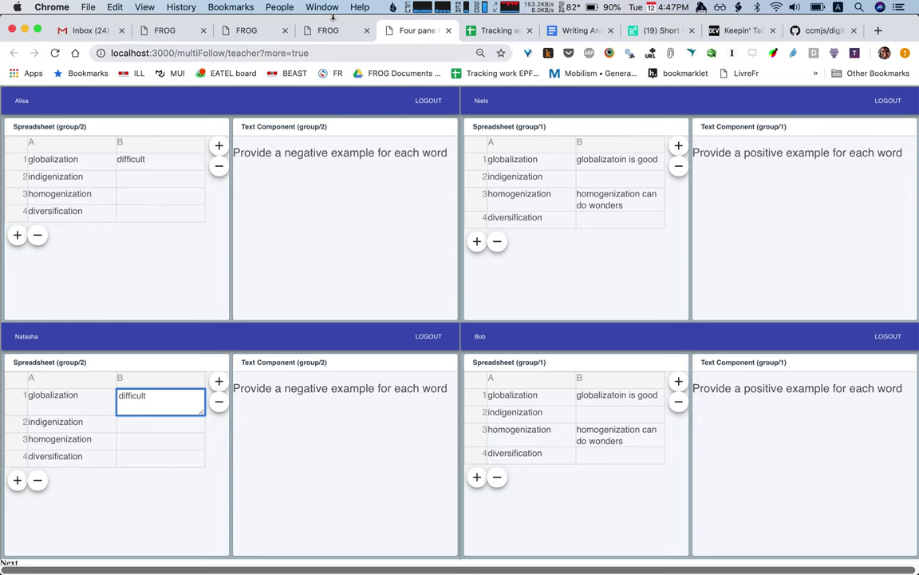
Review the teacher dashboards of the earlier activities Words selection, Notizen, 2b and Edit definition
{"action": "left_click", "coordinate": [325, 36]}
{"action": "left_click", "coordinate": [246, 35]}
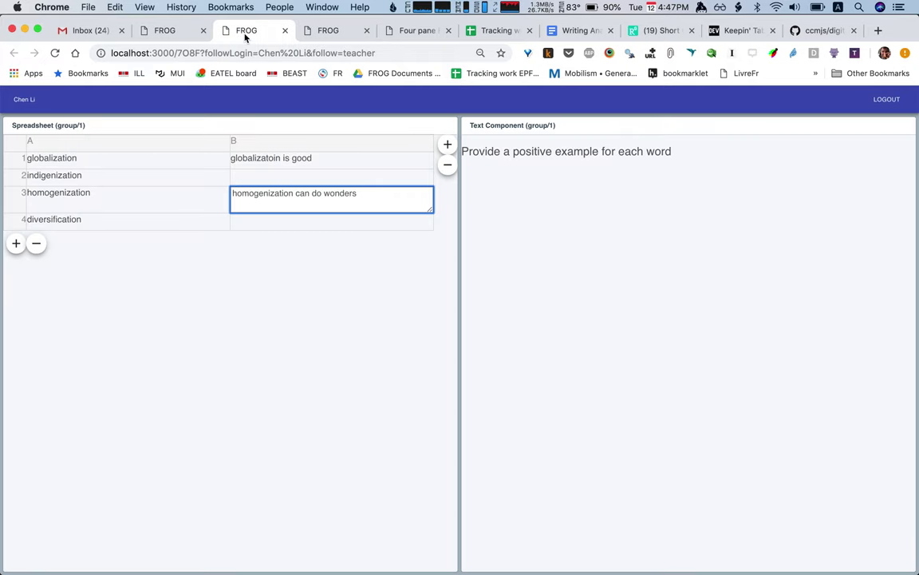
{"action": "left_click", "coordinate": [191, 37]}
{"action": "left_click", "coordinate": [439, 127]}
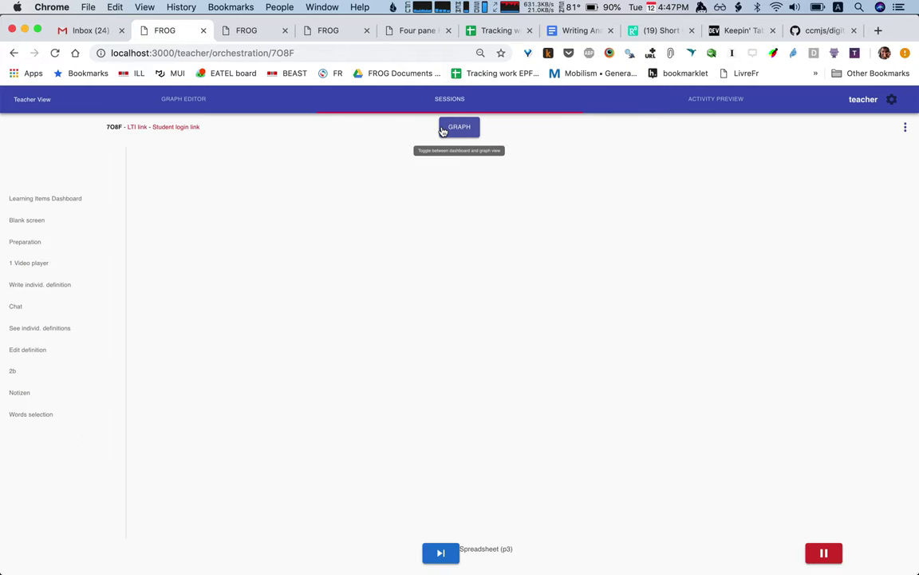
{"action": "left_click", "coordinate": [50, 415]}
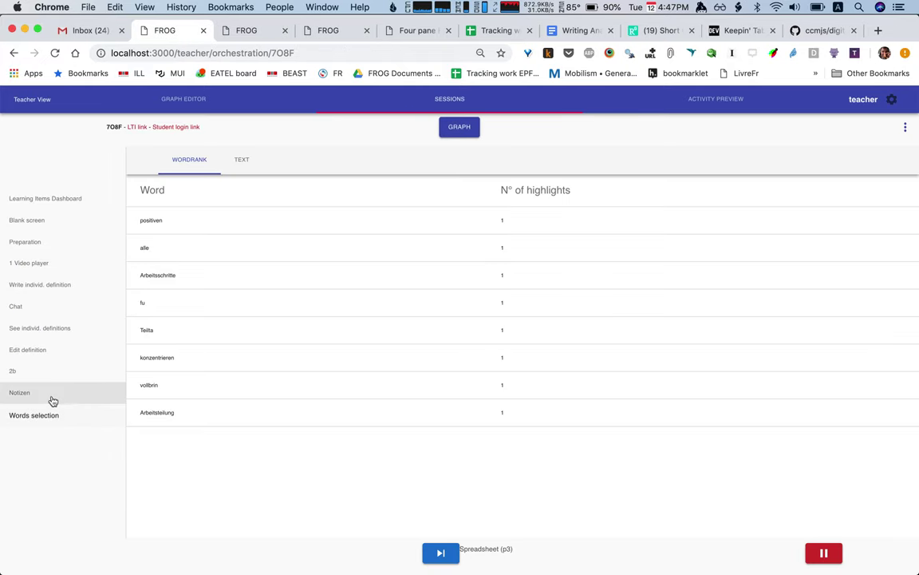
{"action": "left_click", "coordinate": [52, 399]}
{"action": "left_click", "coordinate": [54, 372]}
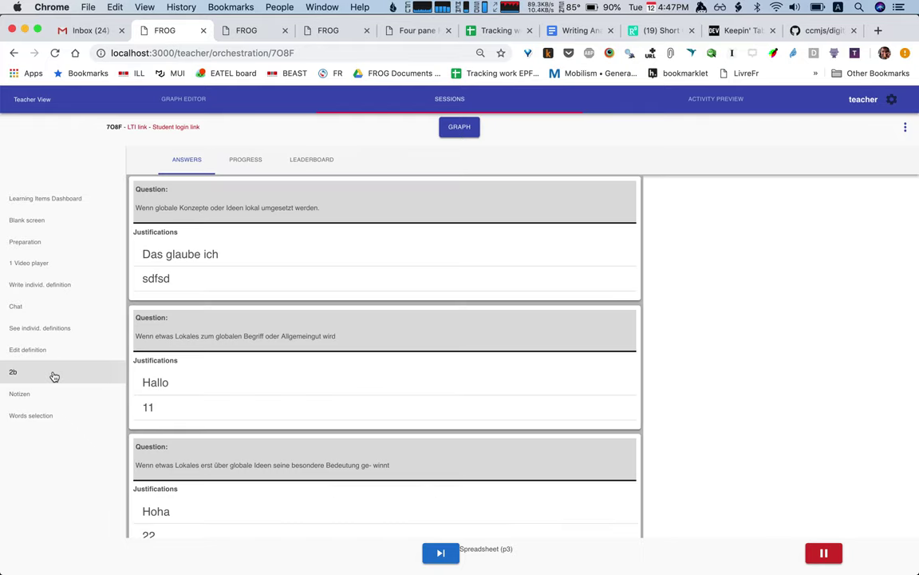
{"action": "left_click", "coordinate": [60, 355]}
Return to the session graph, advance to the final Spreadsheet activity, and open the combined group table in the single student window
{"action": "left_click", "coordinate": [452, 128]}
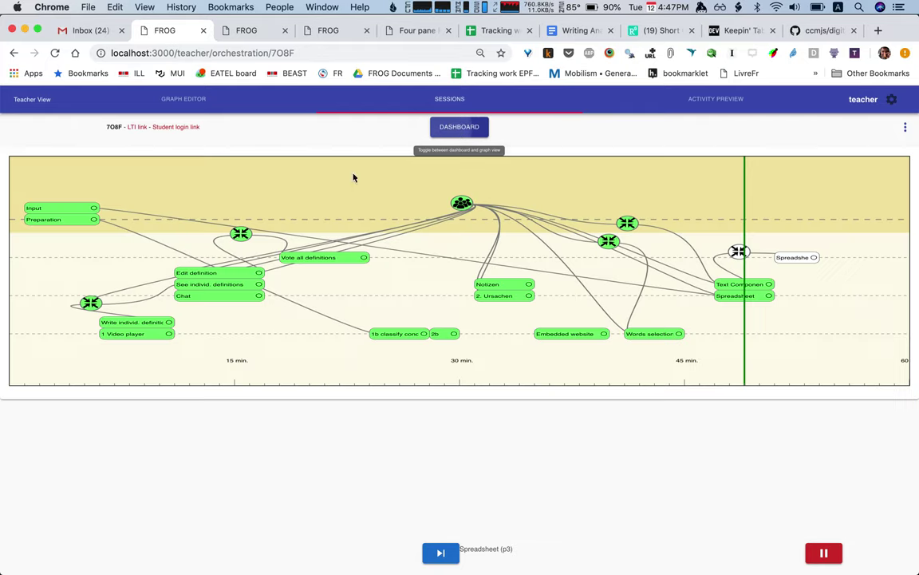
{"action": "left_click", "coordinate": [441, 552]}
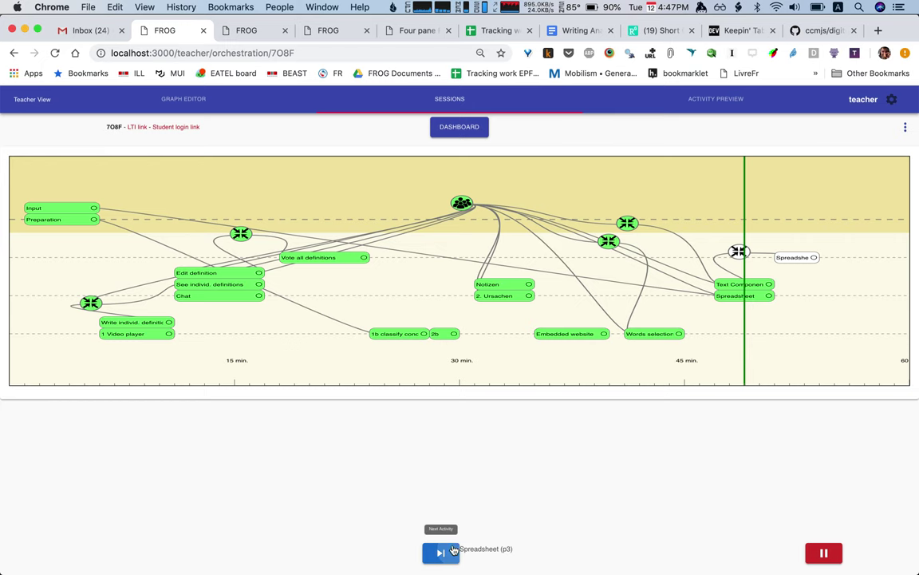
{"action": "left_click", "coordinate": [243, 30]}
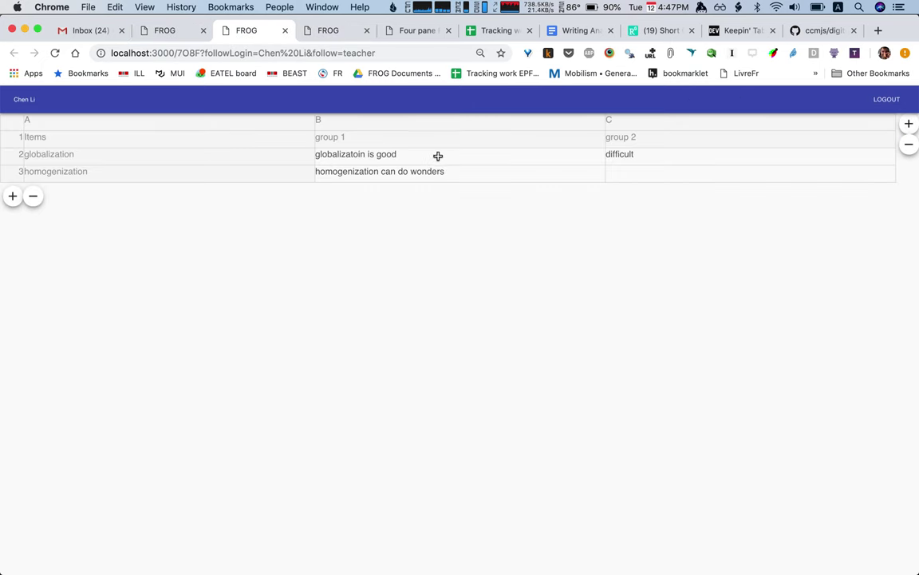